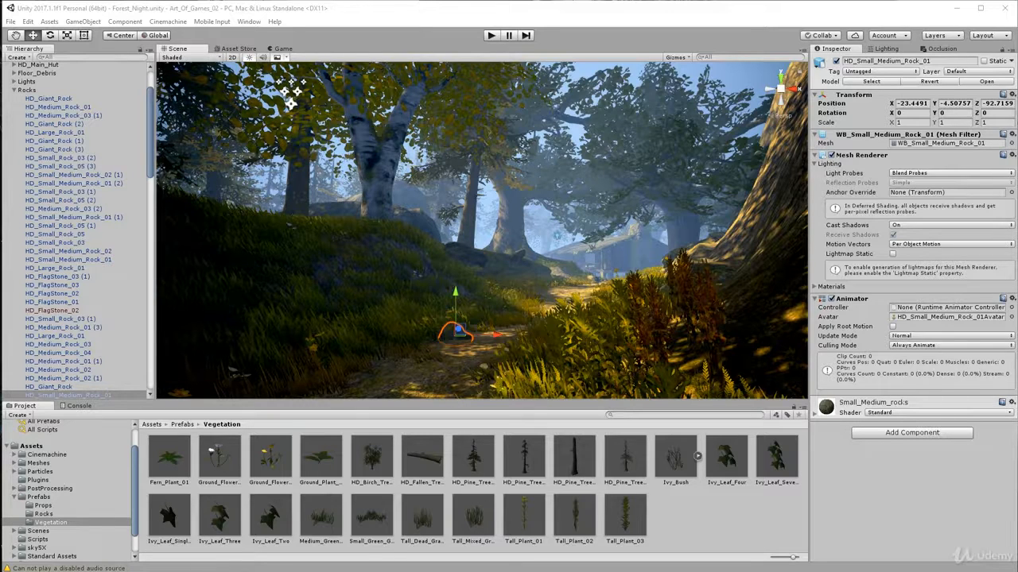
- Bring up and enlarge the FINAL_CONCEPT_01.jpg reference image, compare it with the forest scene, and move it out of the way
{"action": "left_click_drag", "start_coordinate": [0, 127], "coordinate": [489, 34]}
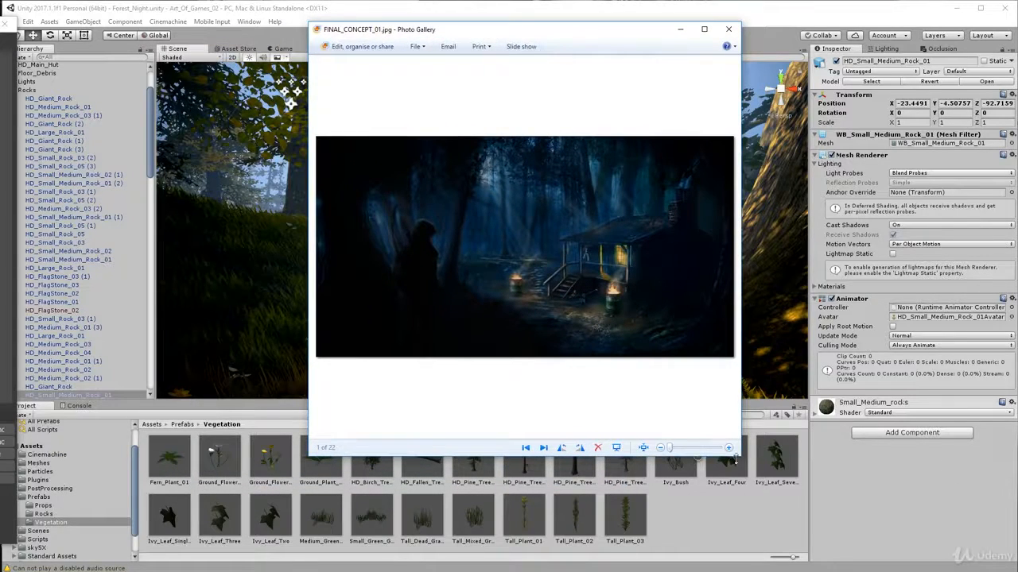
{"action": "left_click_drag", "start_coordinate": [740, 458], "coordinate": [927, 557]}
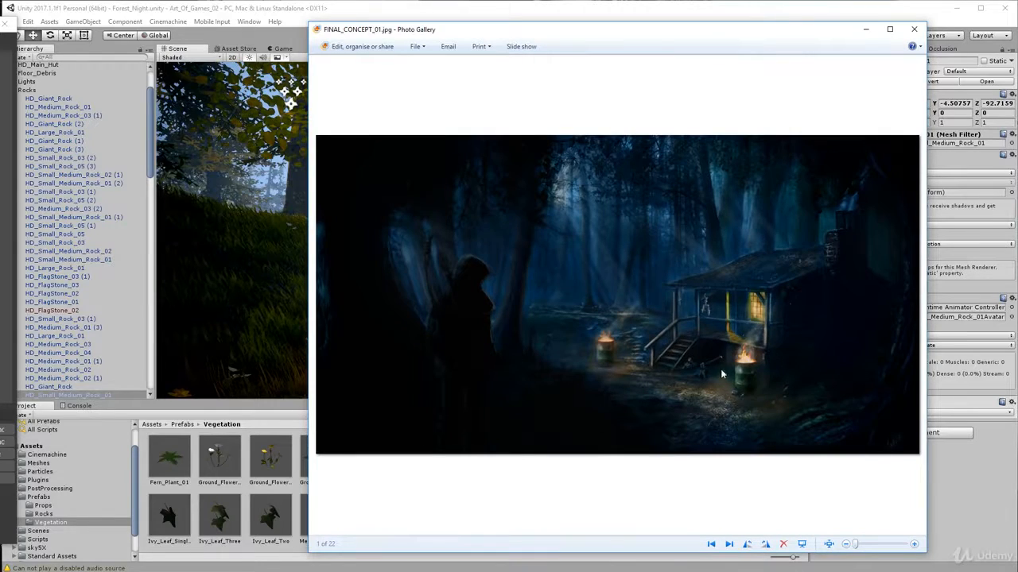
{"action": "left_click_drag", "start_coordinate": [553, 31], "coordinate": [593, 434]}
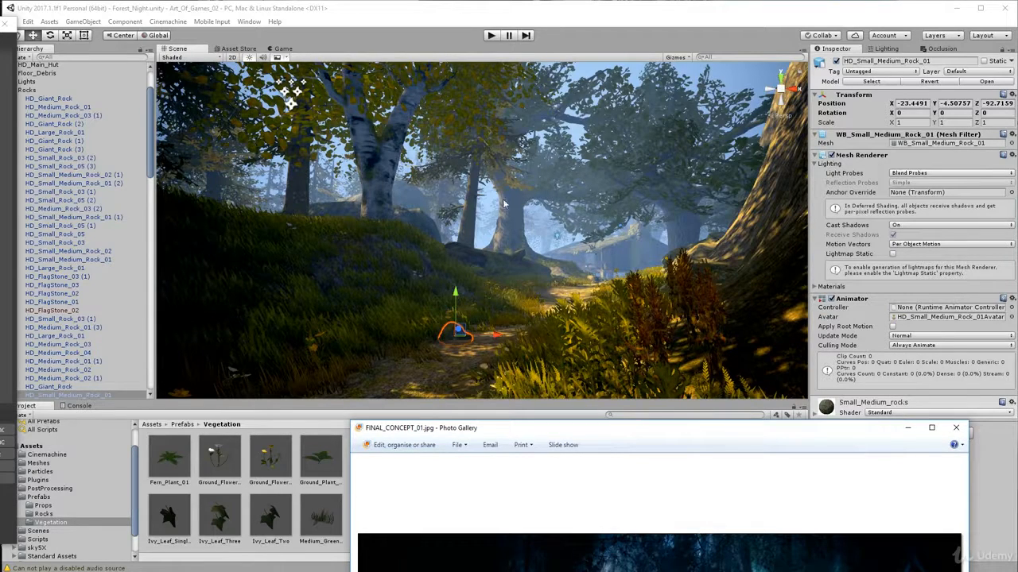
{"action": "left_click_drag", "start_coordinate": [663, 434], "coordinate": [572, 93]}
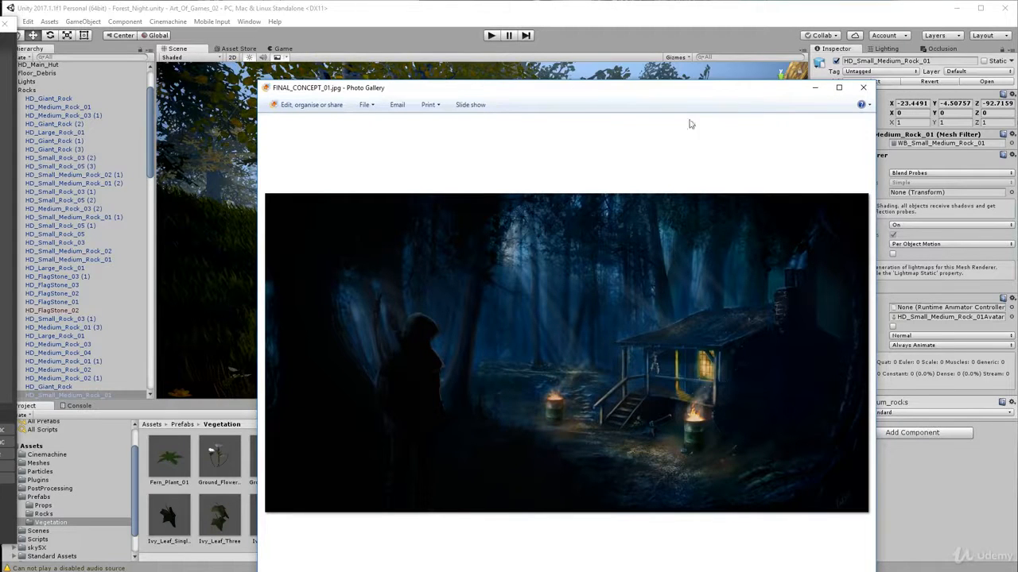
{"action": "left_click_drag", "start_coordinate": [738, 87], "coordinate": [0, 72]}
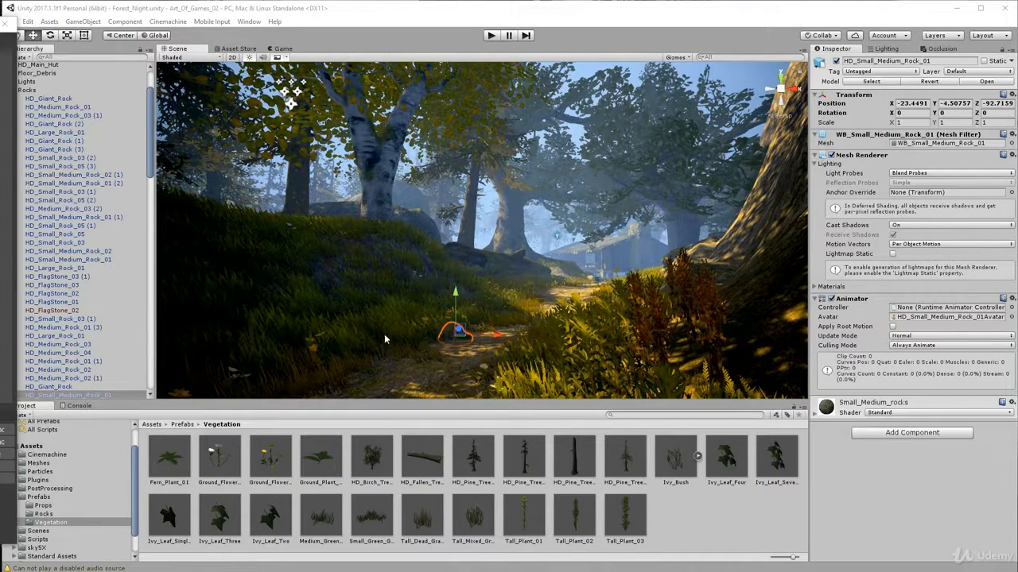
- Turn off Fog in the scene's lighting settings and view the forest path toward the hut
{"action": "scroll", "coordinate": [76, 235], "scroll_direction": "up", "scroll_amount": 3}
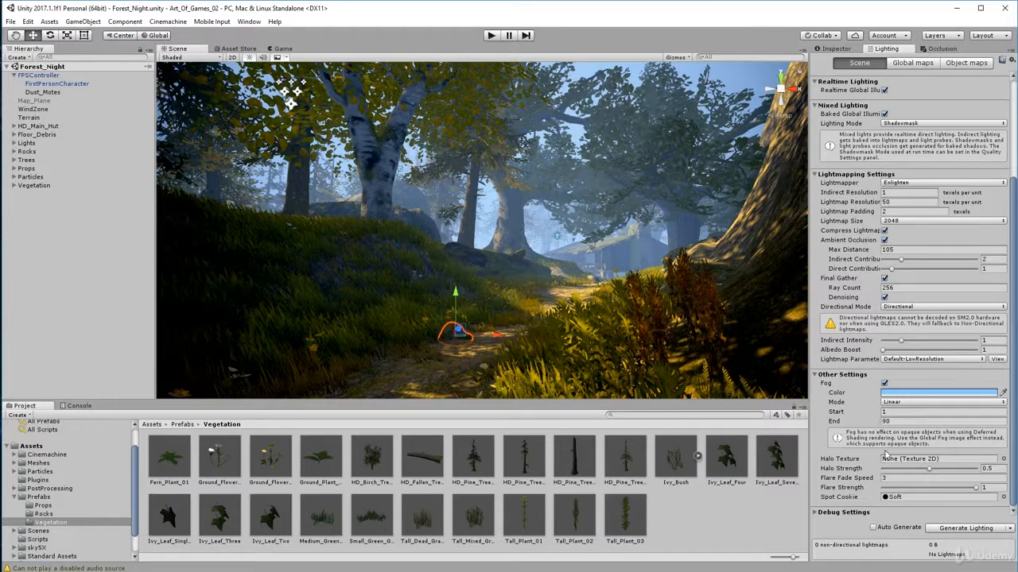
{"action": "left_click", "coordinate": [884, 384]}
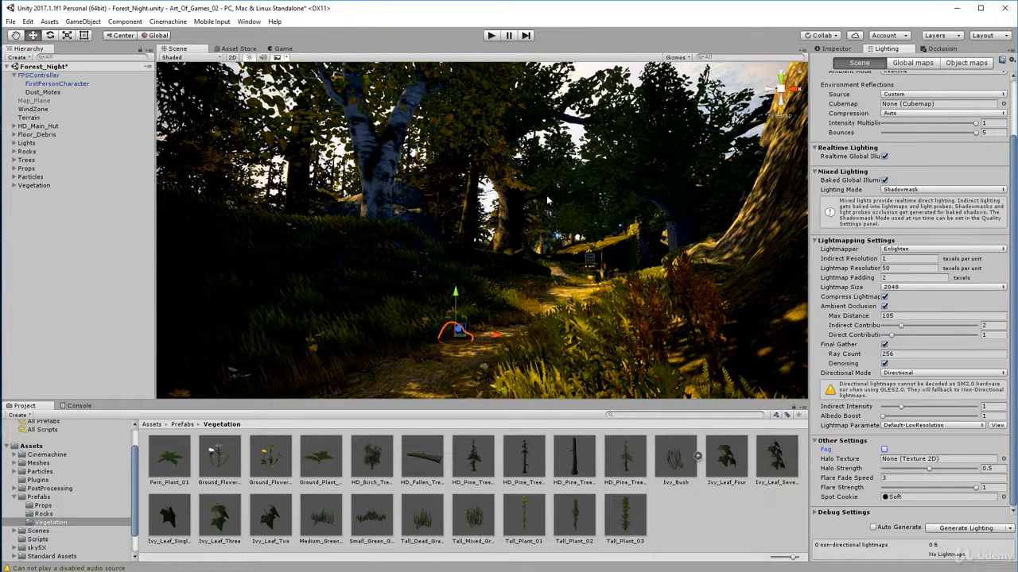
{"action": "right_click_drag", "start_coordinate": [384, 173], "coordinate": [385, 175]}
{"action": "right_click_drag", "start_coordinate": [385, 175], "coordinate": [391, 177]}
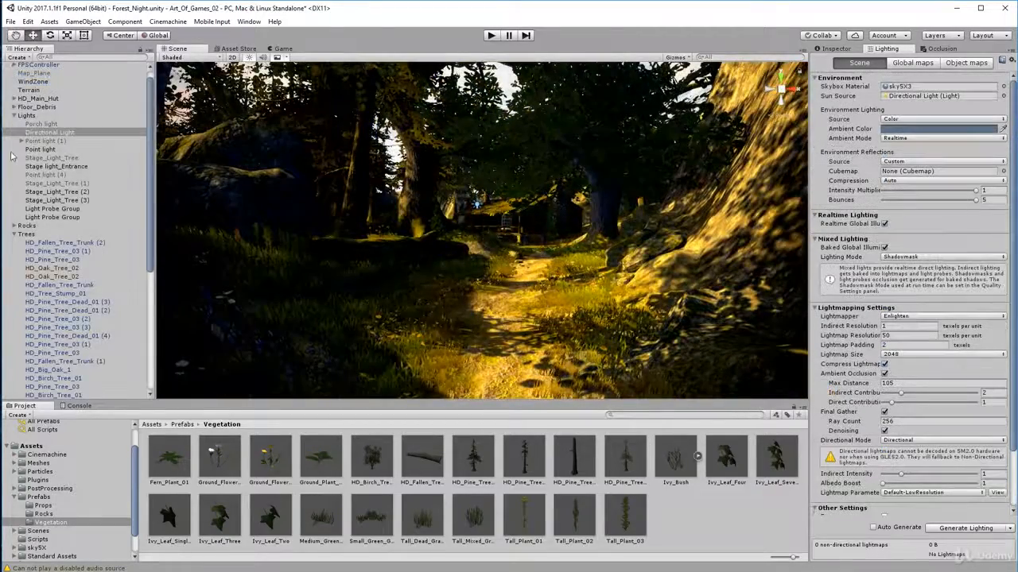
- Deactivate Stage light_Entrance, Stage_Light_Tree (2) and Stage_Light_Tree (3) in the Lights group
{"action": "left_click", "coordinate": [15, 116]}
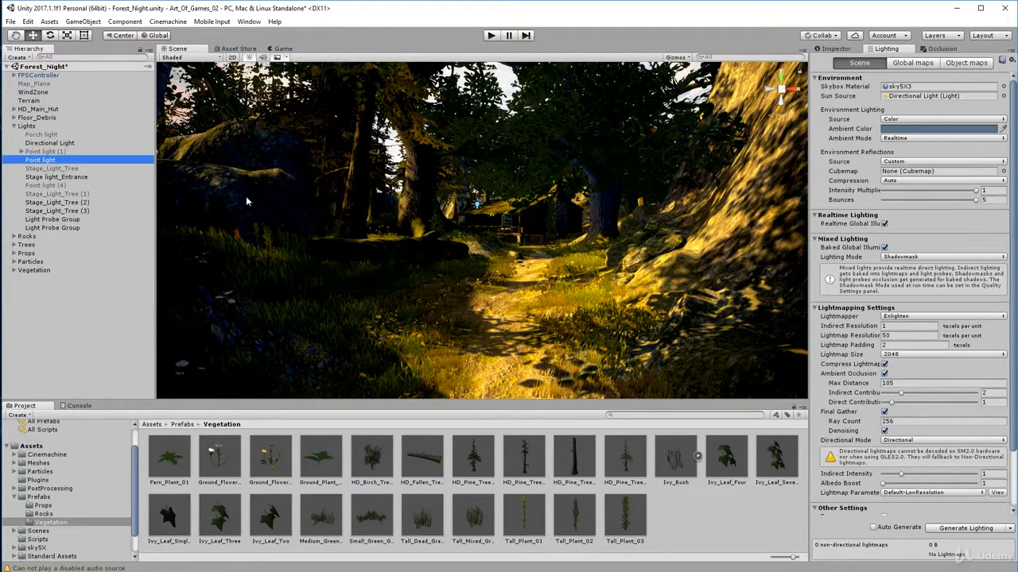
{"action": "left_click", "coordinate": [45, 177]}
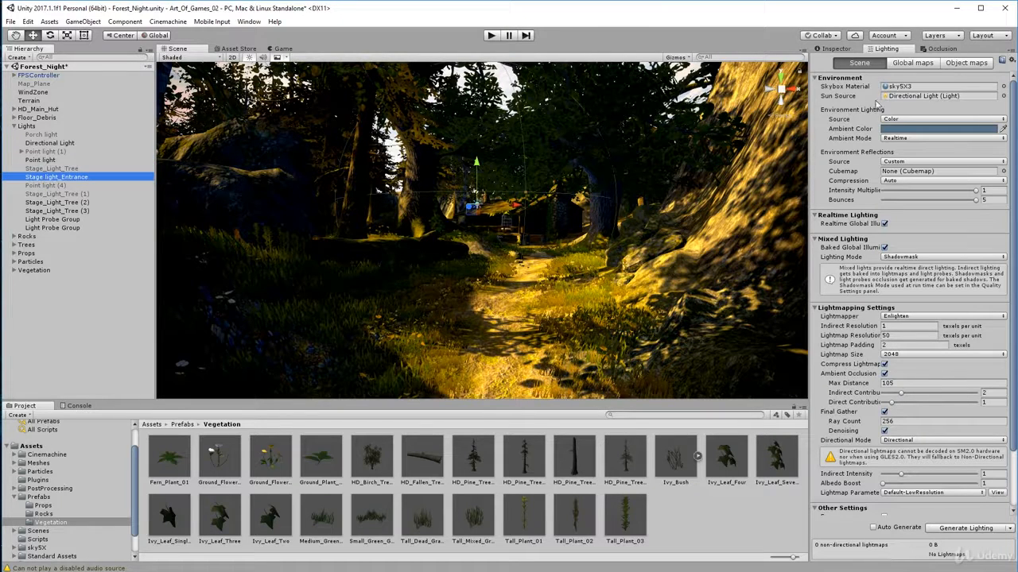
{"action": "left_click", "coordinate": [835, 49]}
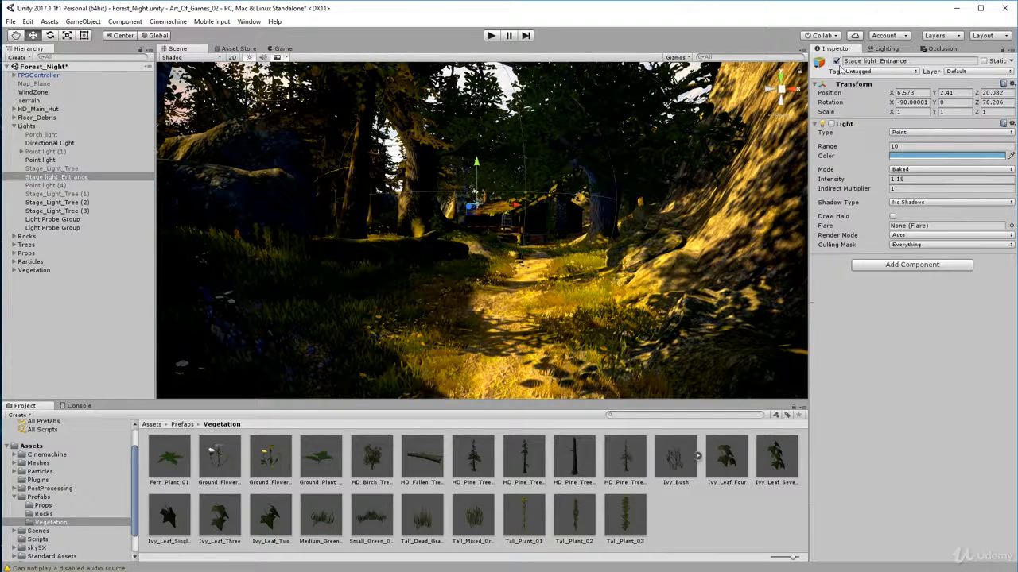
{"action": "left_click", "coordinate": [835, 62]}
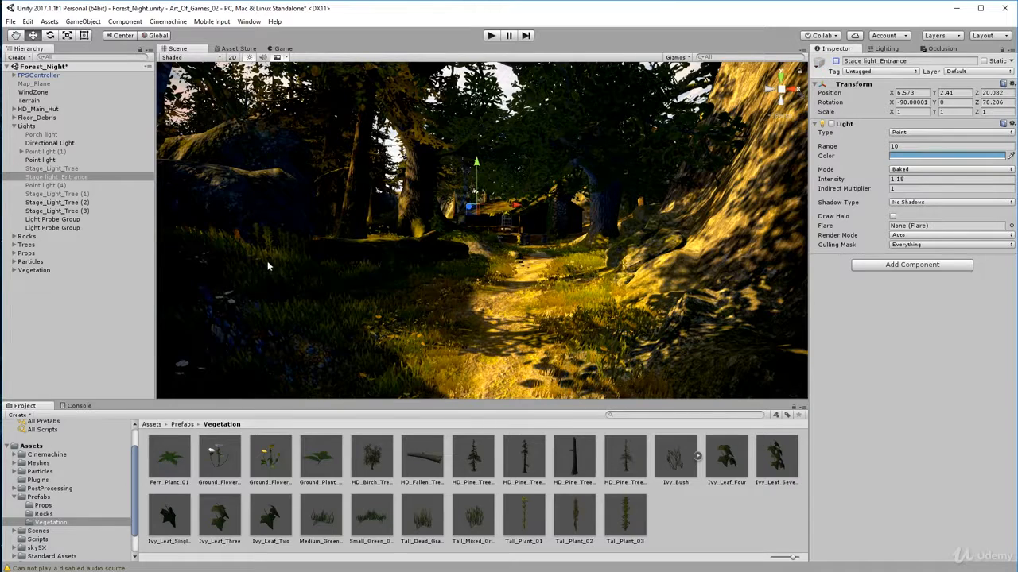
{"action": "left_click", "coordinate": [50, 202]}
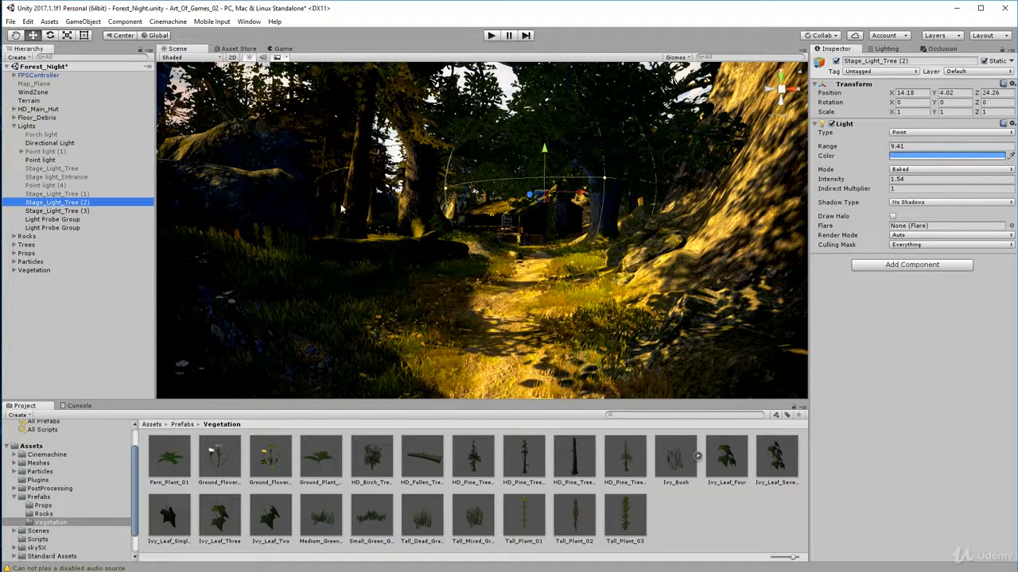
{"action": "left_click", "coordinate": [835, 61]}
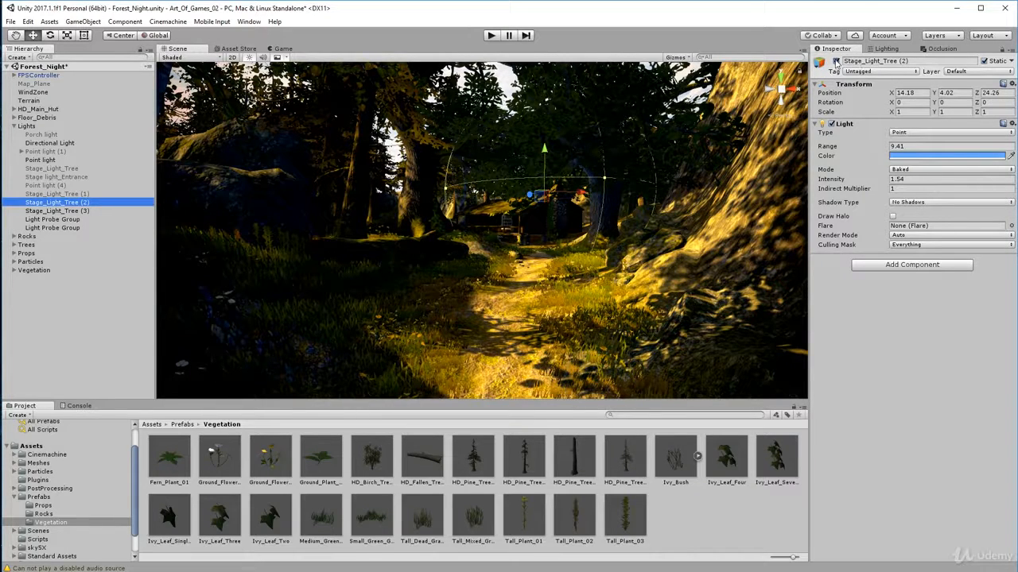
{"action": "left_click", "coordinate": [69, 211]}
{"action": "left_click", "coordinate": [835, 61]}
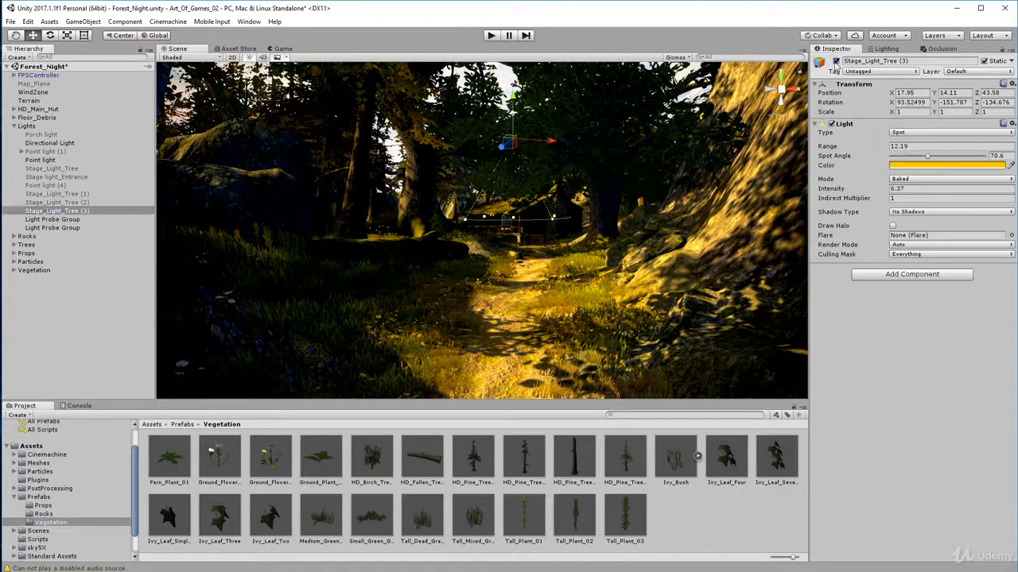
- Deactivate both Light Probe Group objects in the Lights group
{"action": "left_click", "coordinate": [47, 221]}
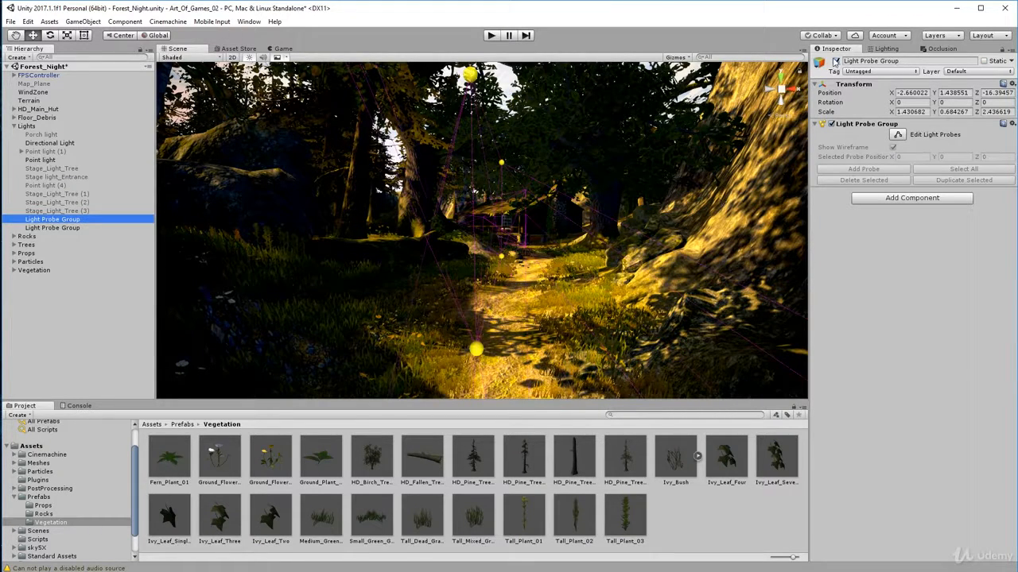
{"action": "left_click", "coordinate": [835, 61]}
{"action": "left_click", "coordinate": [836, 61]}
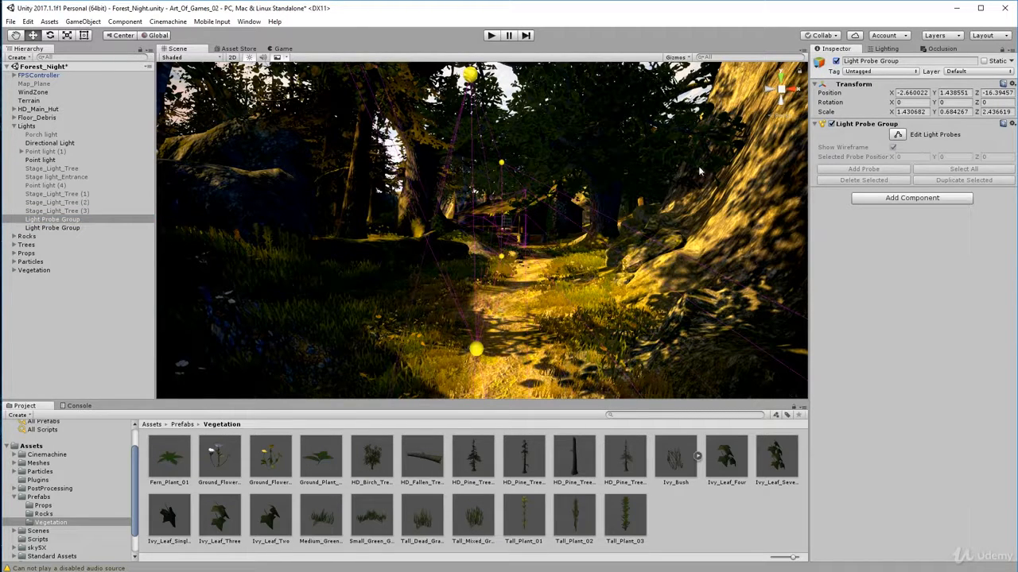
{"action": "left_click", "coordinate": [835, 62]}
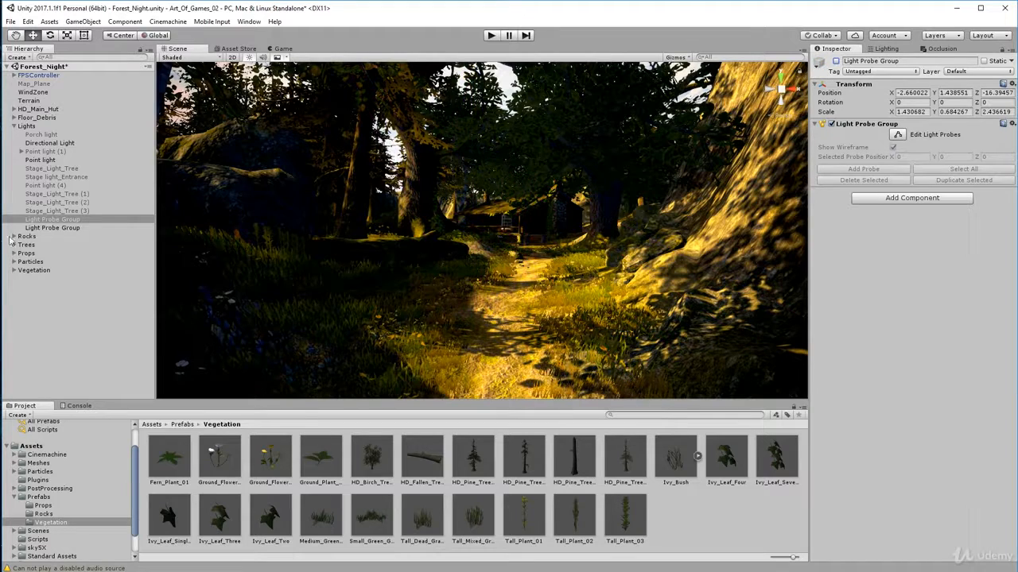
{"action": "left_click", "coordinate": [48, 227]}
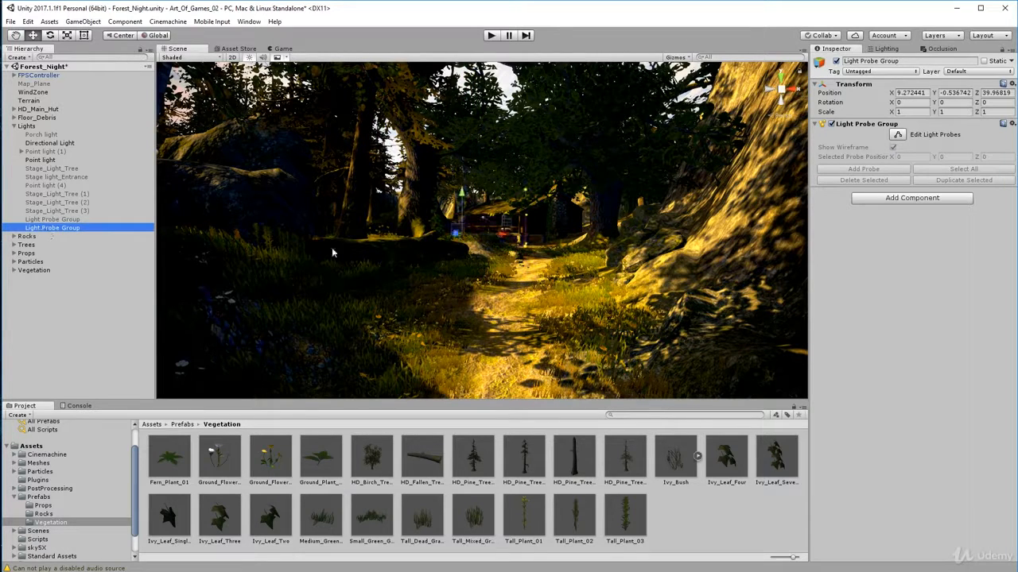
{"action": "left_click", "coordinate": [836, 61]}
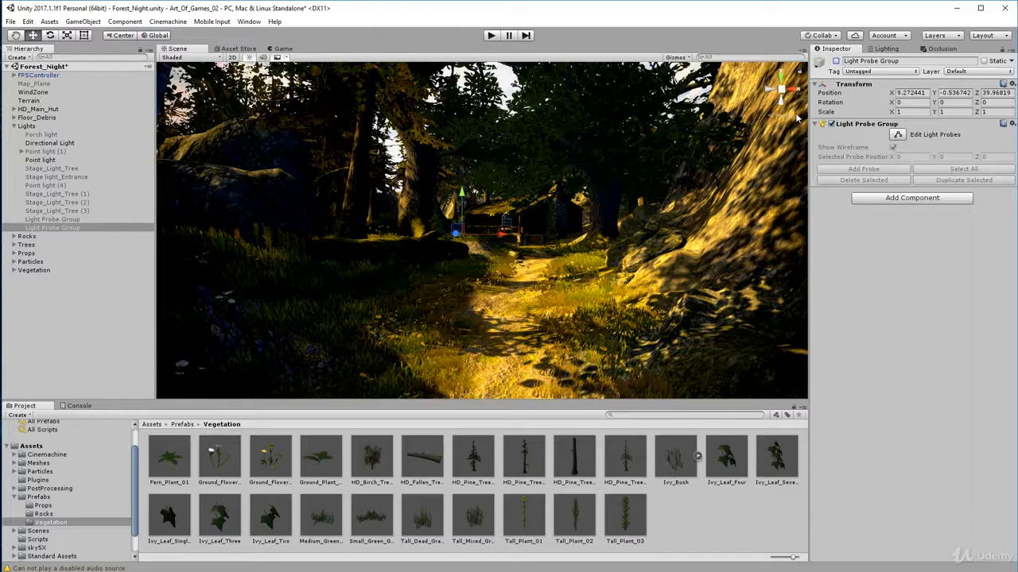
- Deactivate the Point light in the Lights group, leaving the Directional Light active
{"action": "left_click", "coordinate": [49, 143]}
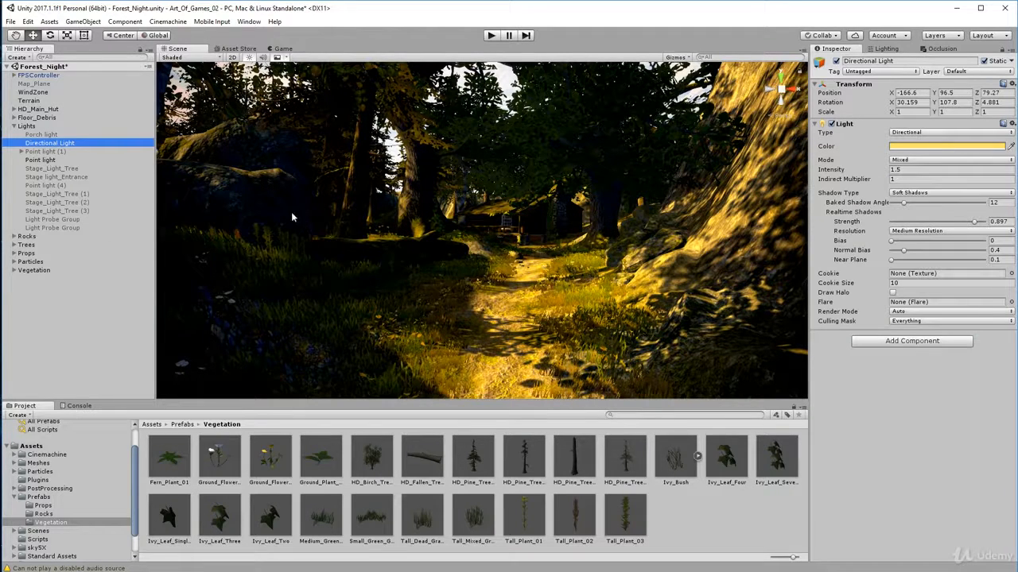
{"action": "left_click", "coordinate": [53, 161]}
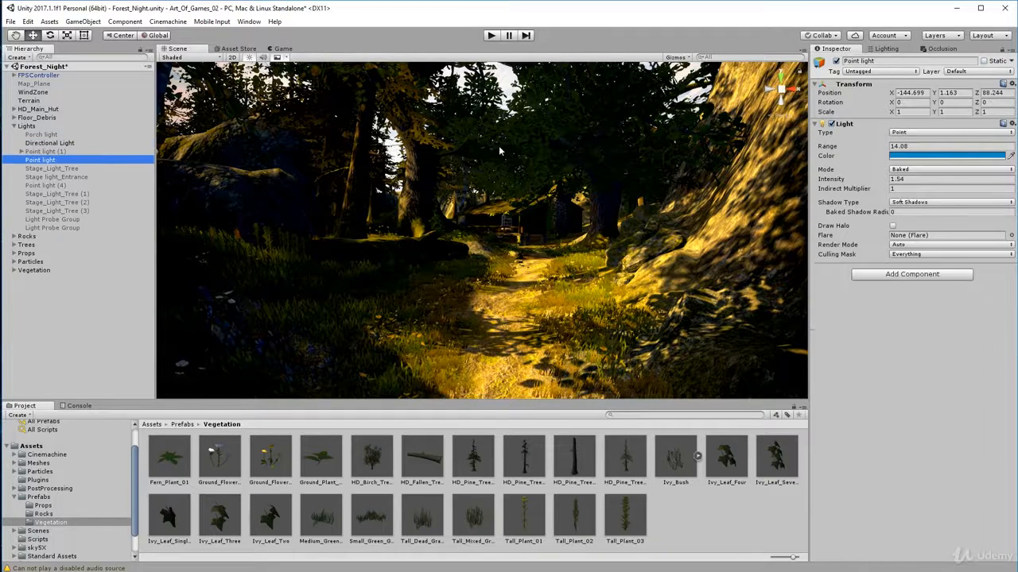
{"action": "left_click", "coordinate": [824, 52]}
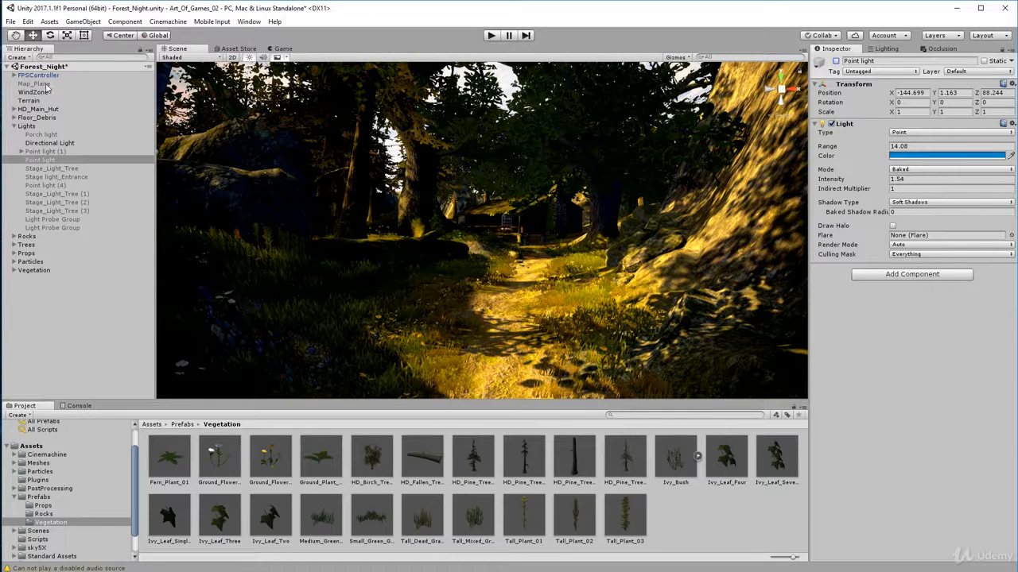
- Set the Directional Light's color to black
{"action": "left_click", "coordinate": [40, 144]}
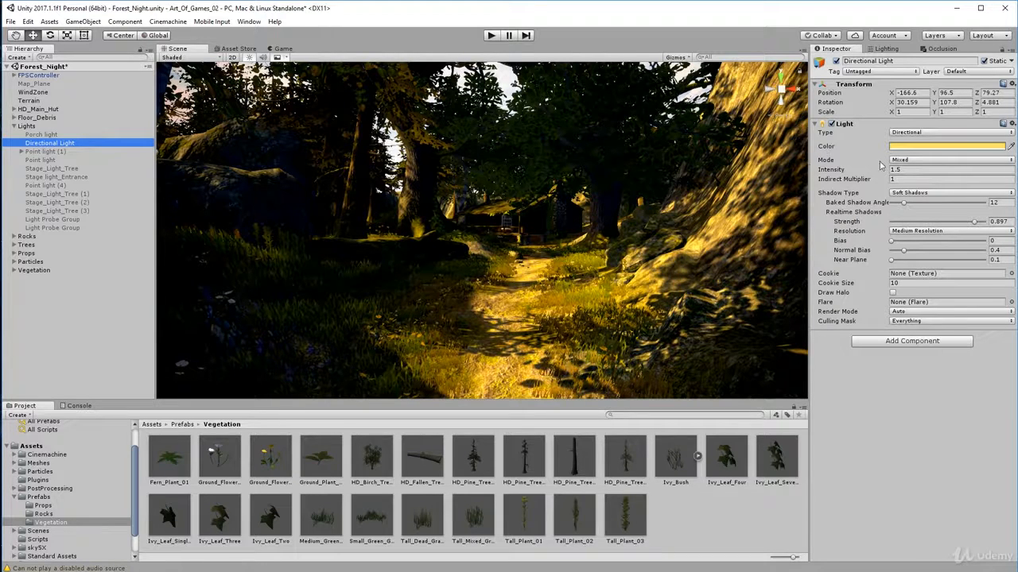
{"action": "left_click", "coordinate": [938, 146]}
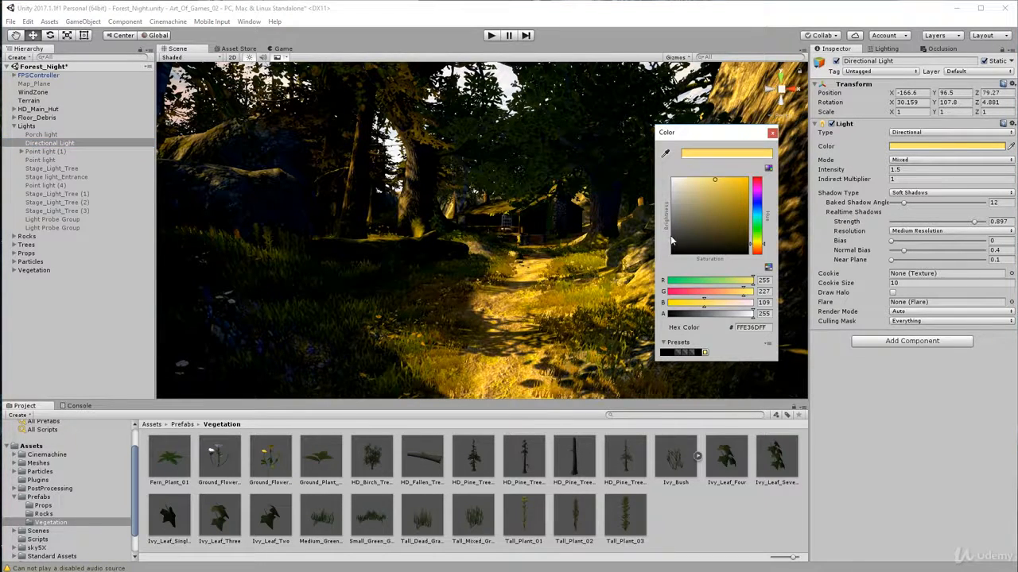
{"action": "left_click", "coordinate": [695, 237]}
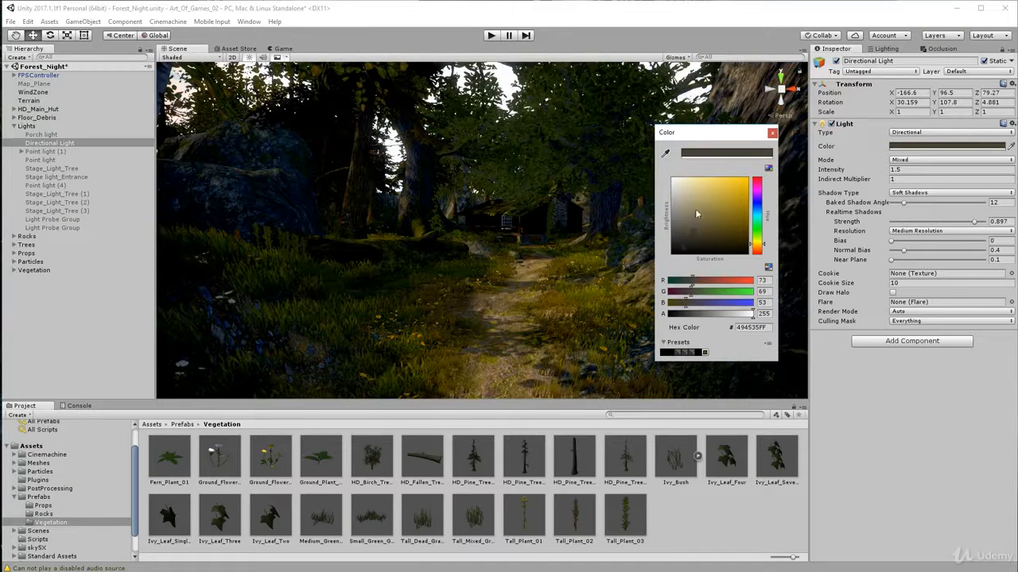
{"action": "left_click", "coordinate": [687, 249]}
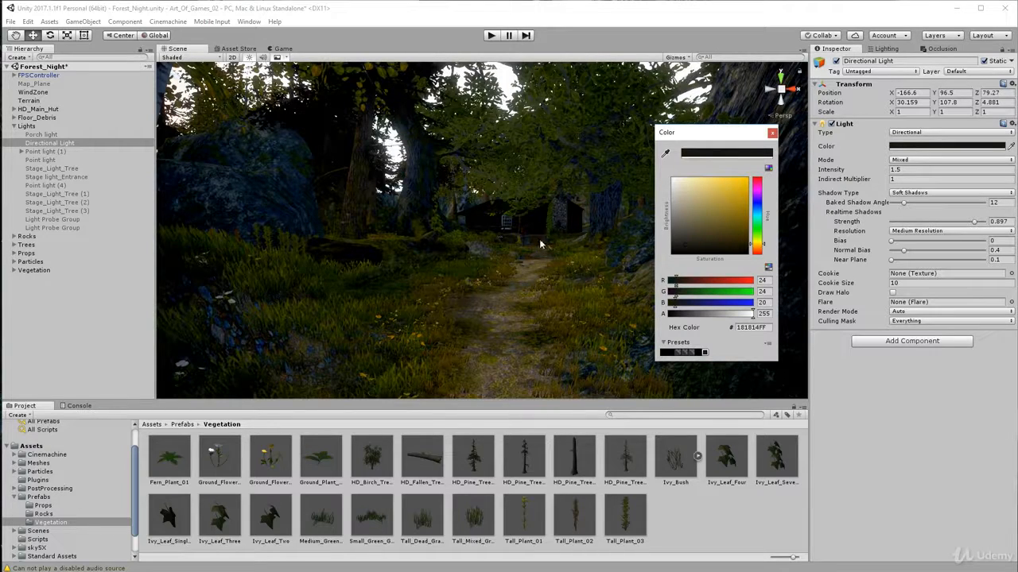
{"action": "mouse_move", "coordinate": [683, 249]}
{"action": "left_mouse_down"}
{"action": "mouse_move", "coordinate": [674, 252]}
{"action": "mouse_move", "coordinate": [677, 237]}
{"action": "mouse_move", "coordinate": [705, 203]}
{"action": "mouse_move", "coordinate": [669, 268]}
{"action": "left_mouse_up"}
{"action": "left_click", "coordinate": [771, 133]}
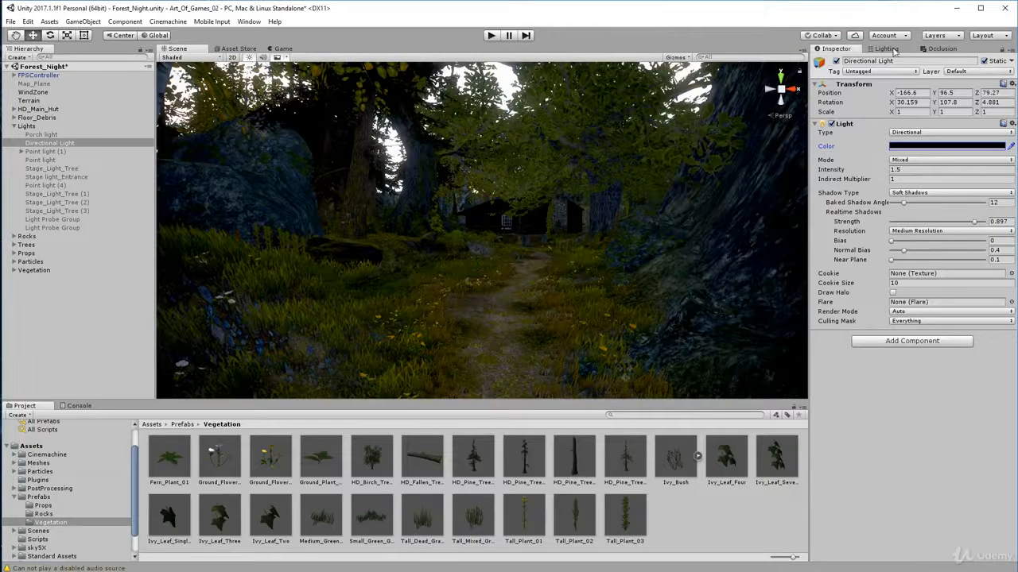
- Remove the sky5X3 skybox material from the scene's environment lighting
{"action": "left_click", "coordinate": [889, 49]}
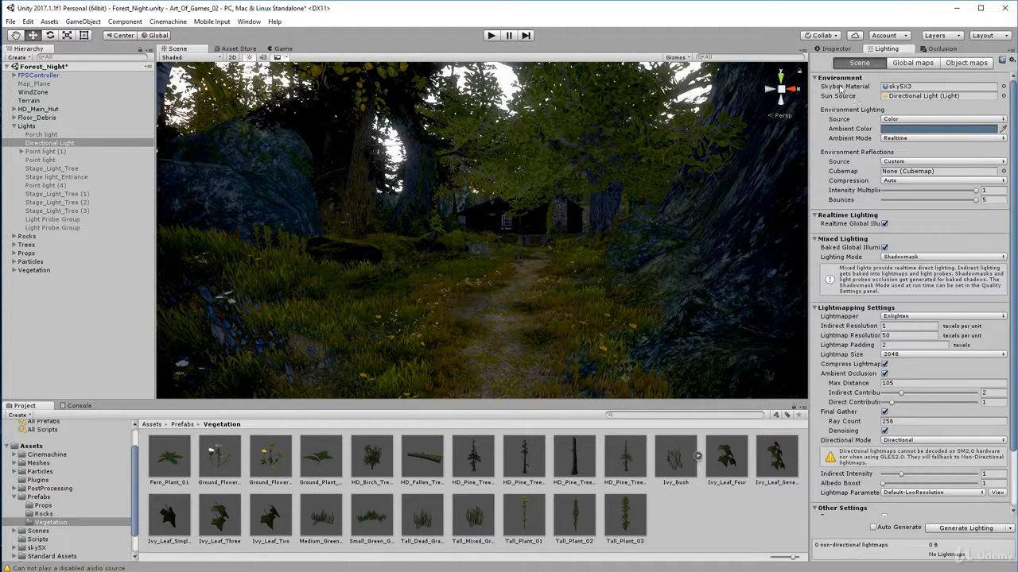
{"action": "left_click", "coordinate": [905, 86]}
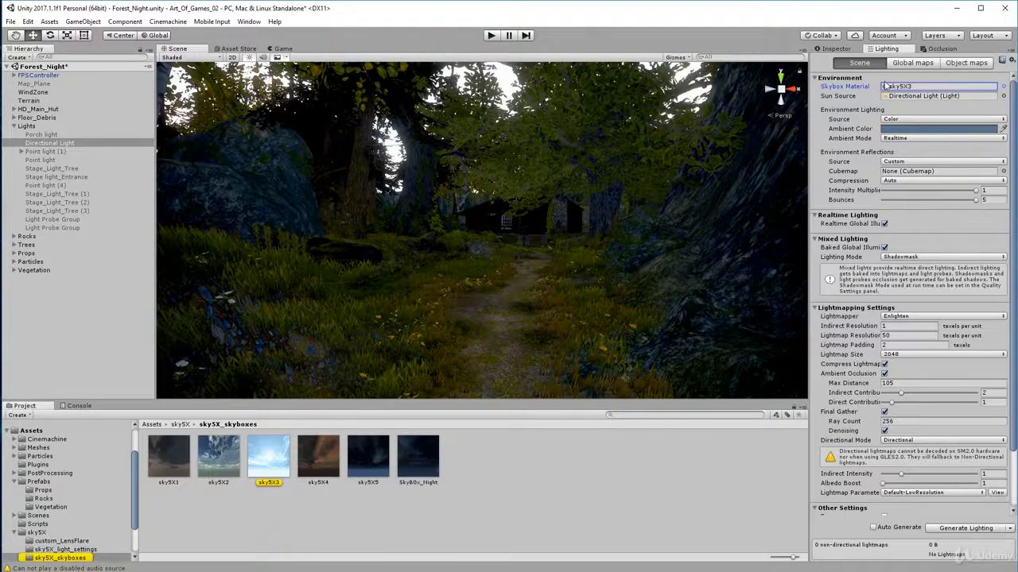
{"action": "key", "text": "Delete"}
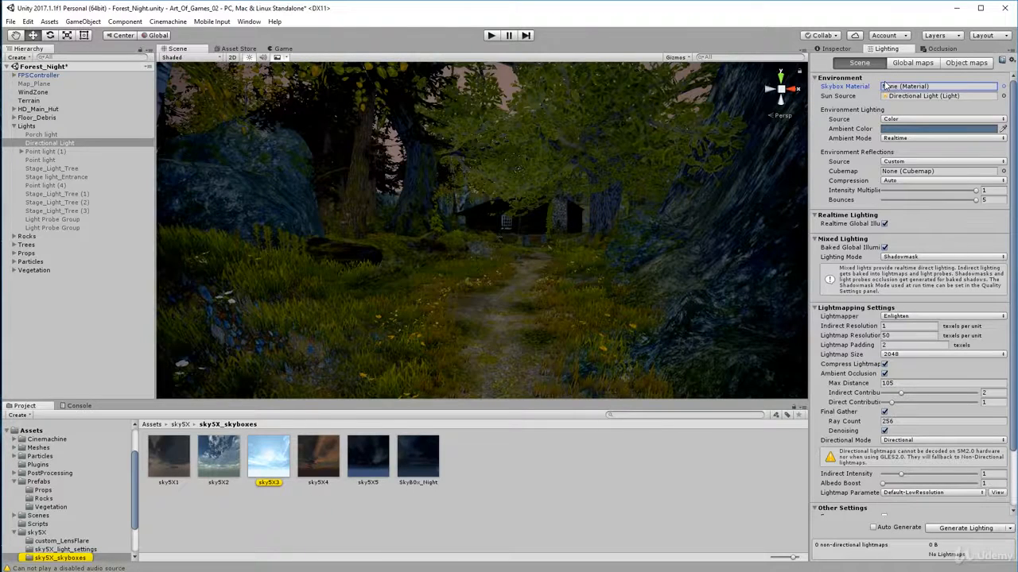
- Set the environment's ambient color to black (000000)
{"action": "left_click", "coordinate": [903, 129]}
{"action": "left_click_drag", "start_coordinate": [670, 248], "coordinate": [679, 280]}
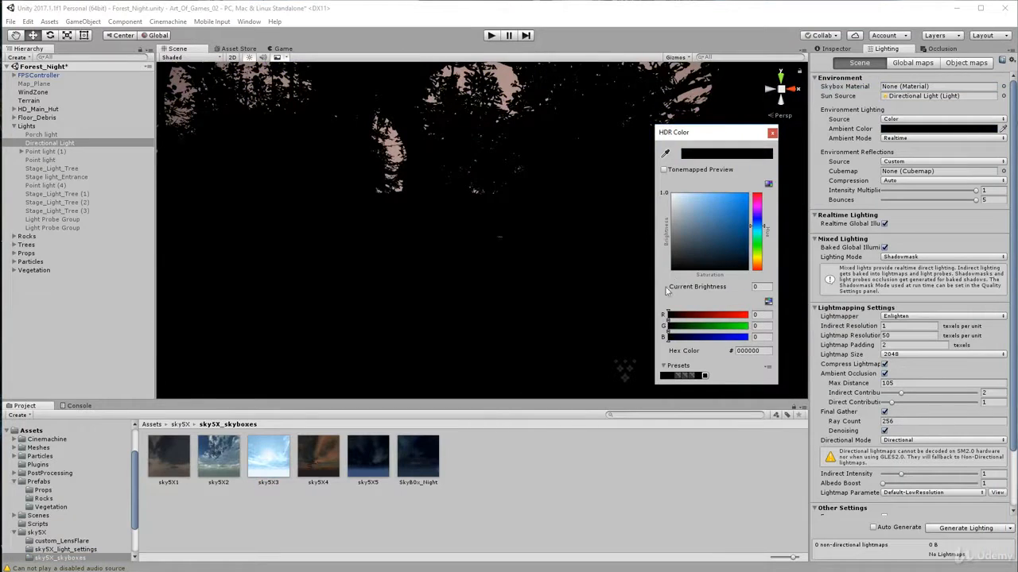
{"action": "left_click", "coordinate": [772, 133]}
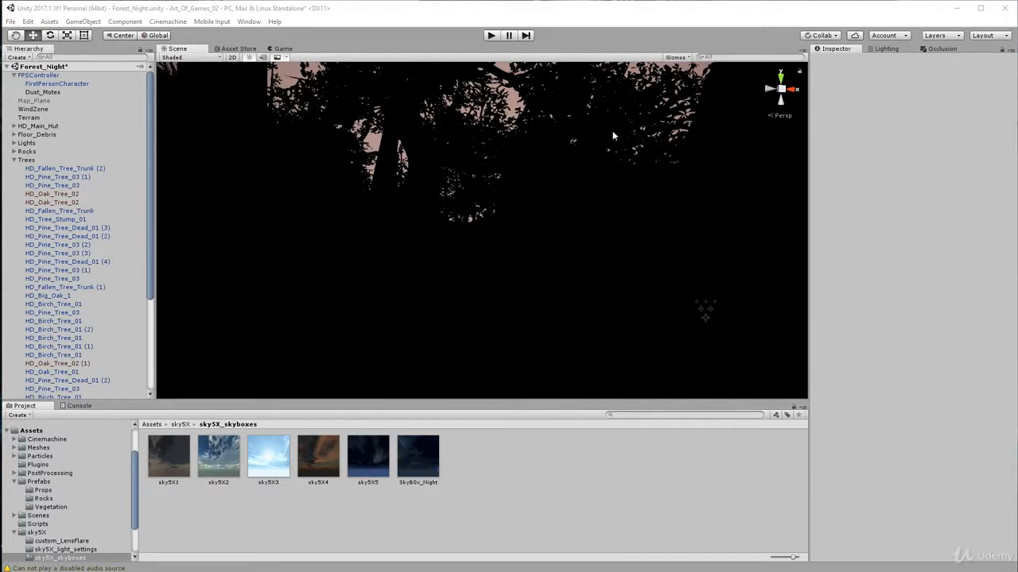
- Switch the FirstPersonCharacter camera's rendering path to Forward, check the Game view, and set it back to Deferred
{"action": "left_click", "coordinate": [283, 48]}
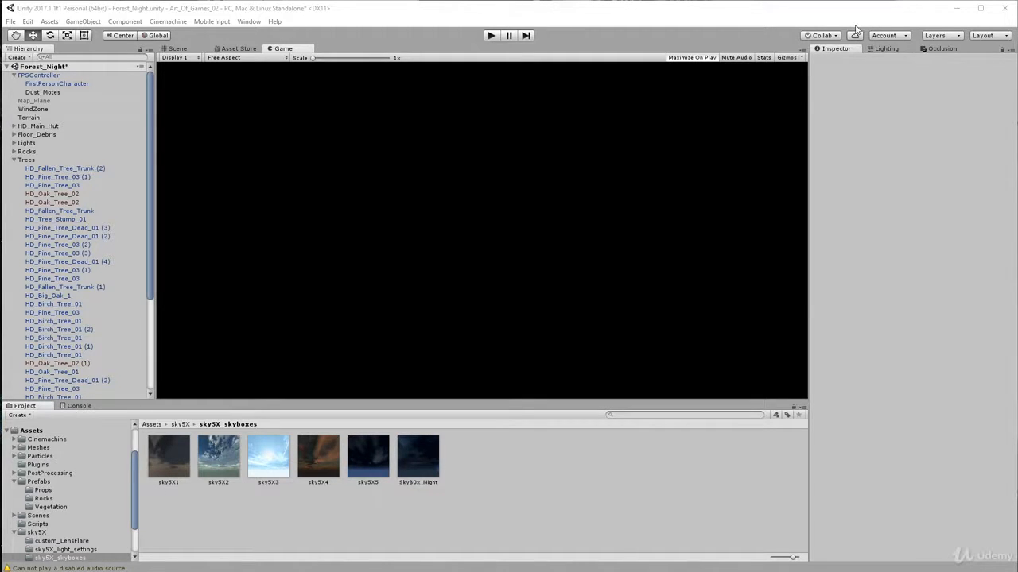
{"action": "left_click", "coordinate": [49, 83]}
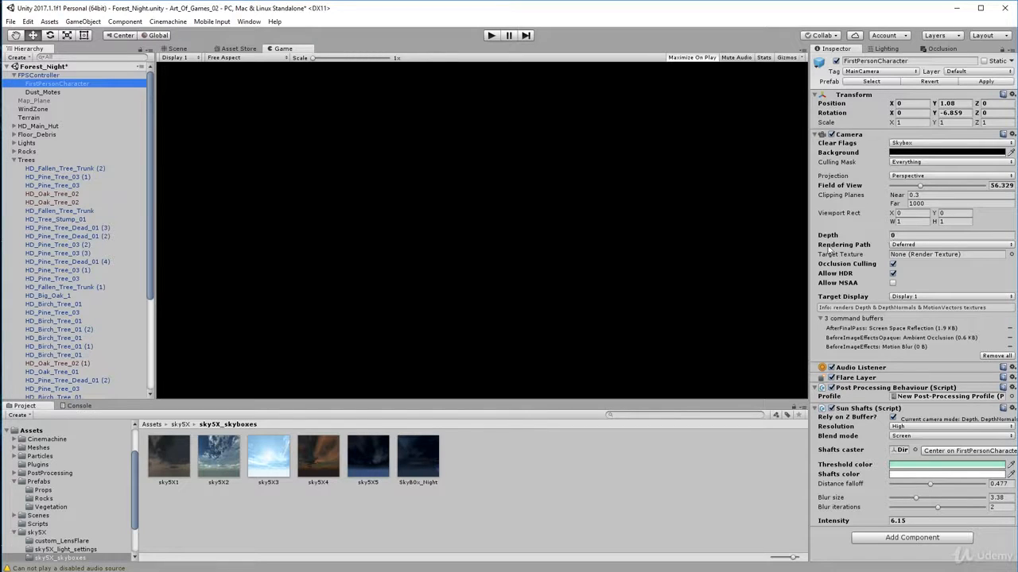
{"action": "left_click", "coordinate": [904, 248]}
{"action": "left_click", "coordinate": [907, 267]}
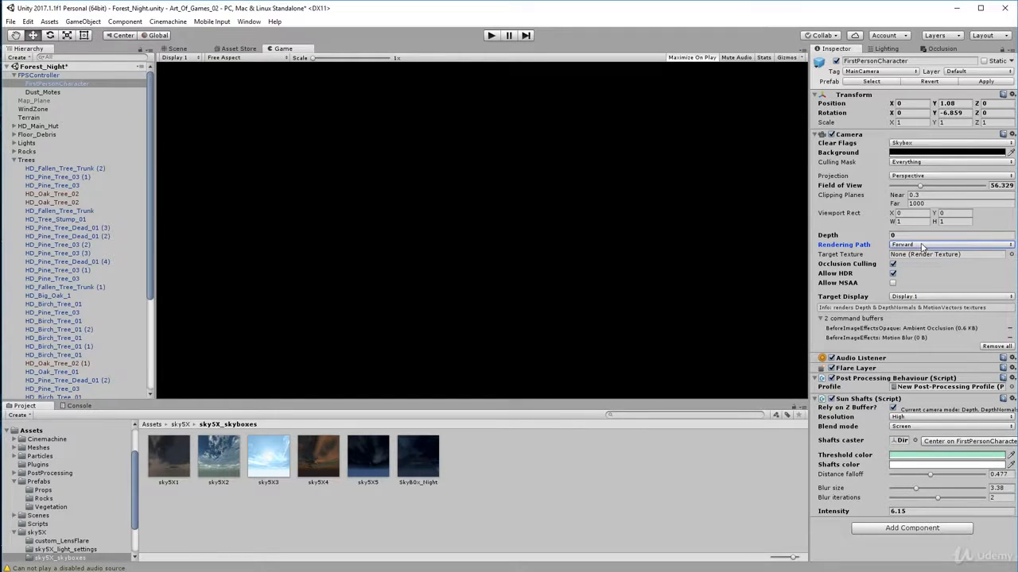
{"action": "left_click", "coordinate": [922, 247]}
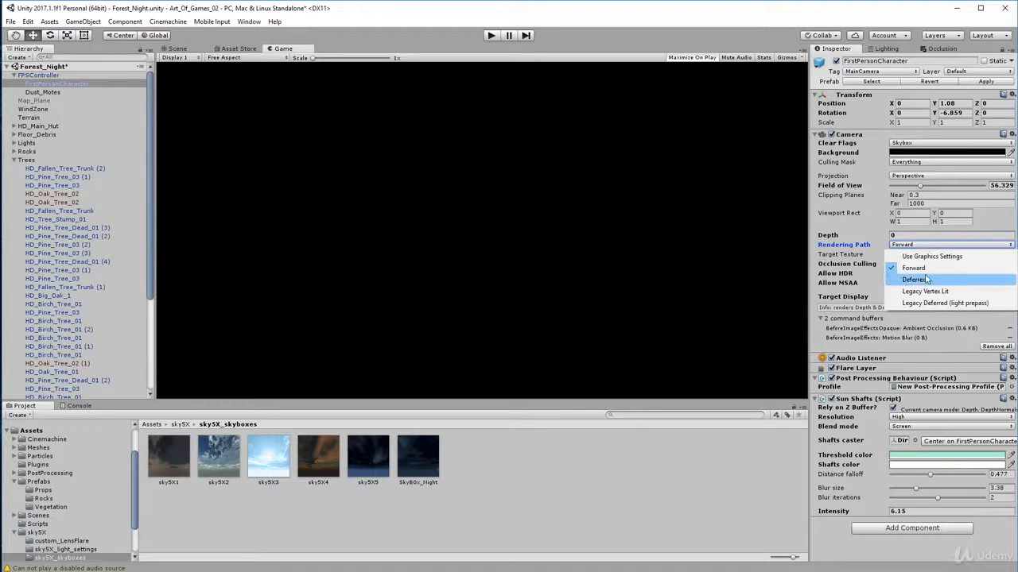
{"action": "left_click", "coordinate": [925, 280]}
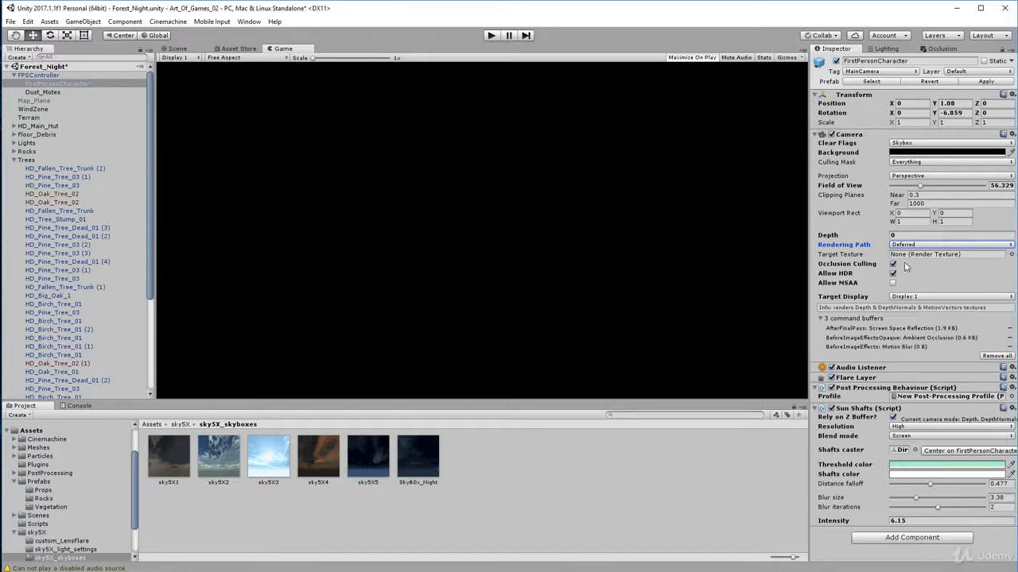
{"action": "left_click", "coordinate": [836, 274]}
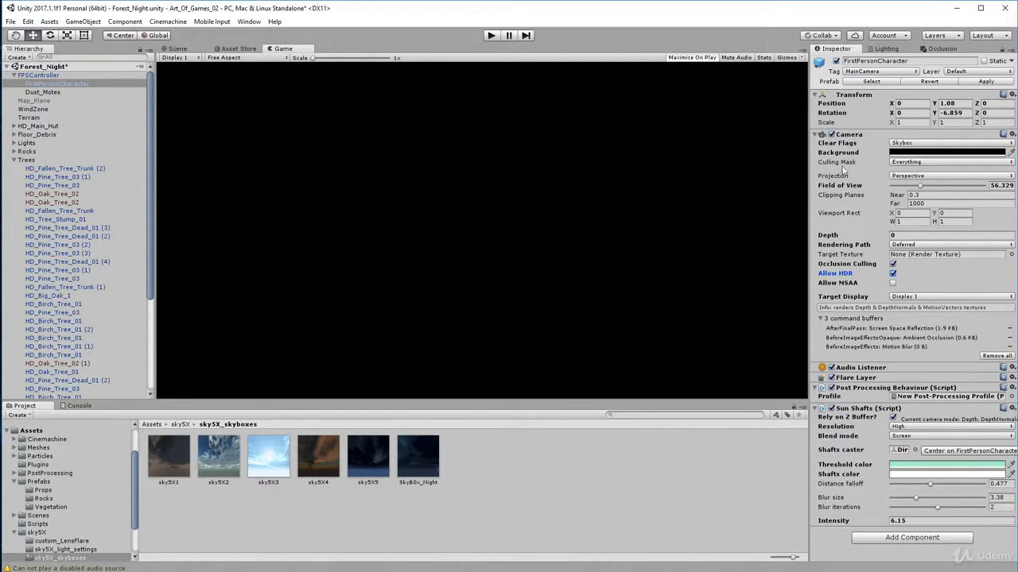
- Test a red ambient color (CA3939) on the environment lighting and return it to black
{"action": "left_click", "coordinate": [886, 49]}
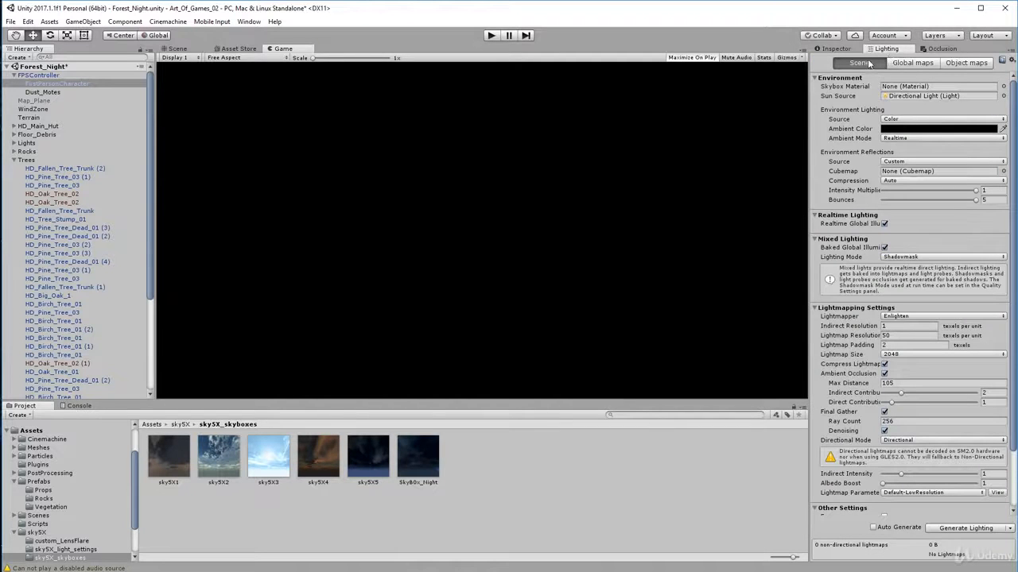
{"action": "left_click", "coordinate": [938, 129]}
{"action": "left_click", "coordinate": [725, 213]}
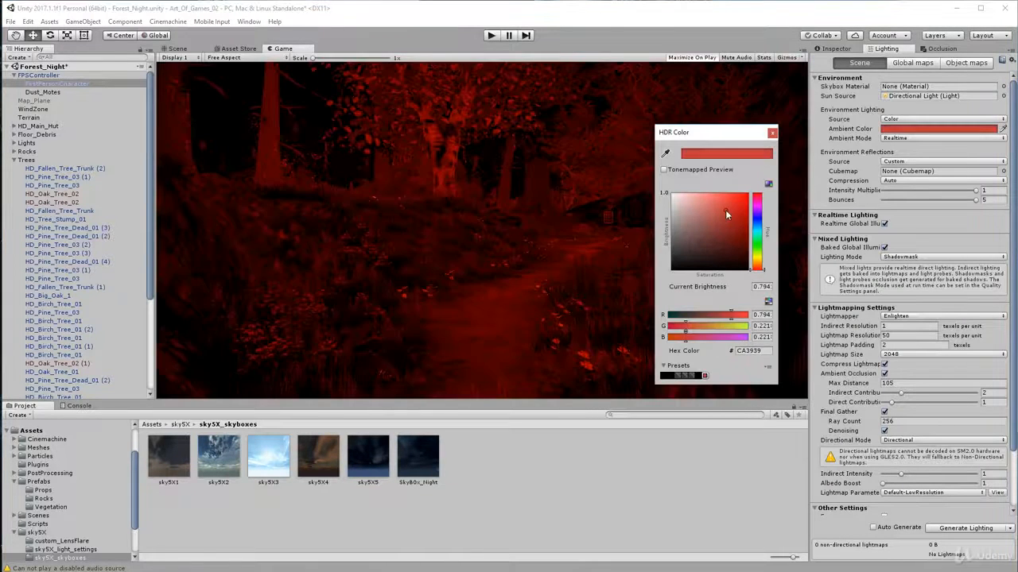
{"action": "left_click_drag", "start_coordinate": [725, 213], "coordinate": [672, 285]}
{"action": "left_click", "coordinate": [772, 132]}
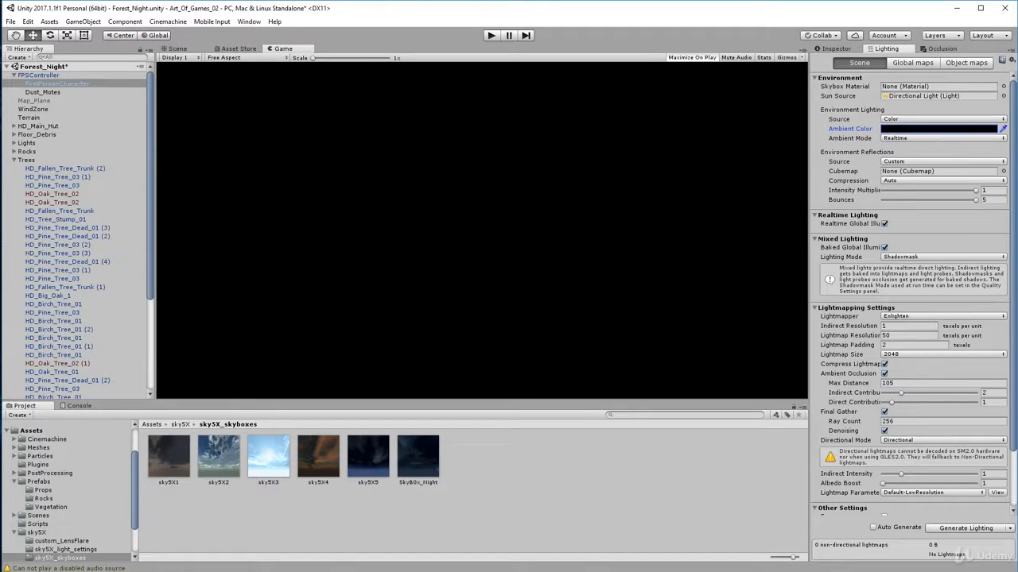
- Consult the FINAL_CONCEPT_01.jpg reference and set the environment's ambient color to dark blue (243452)
{"action": "left_click_drag", "start_coordinate": [0, 173], "coordinate": [326, 91]}
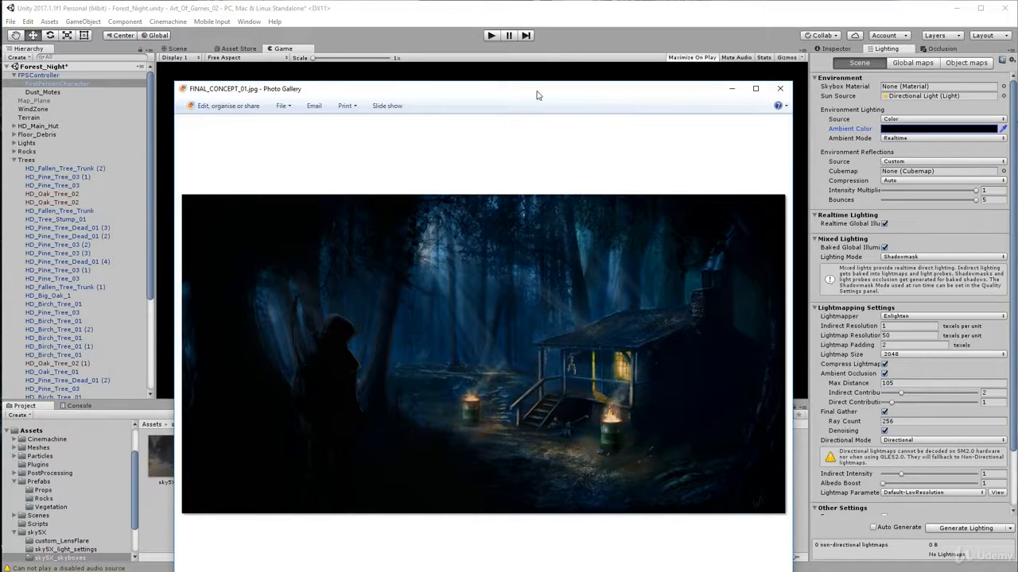
{"action": "left_click_drag", "start_coordinate": [597, 96], "coordinate": [0, 318]}
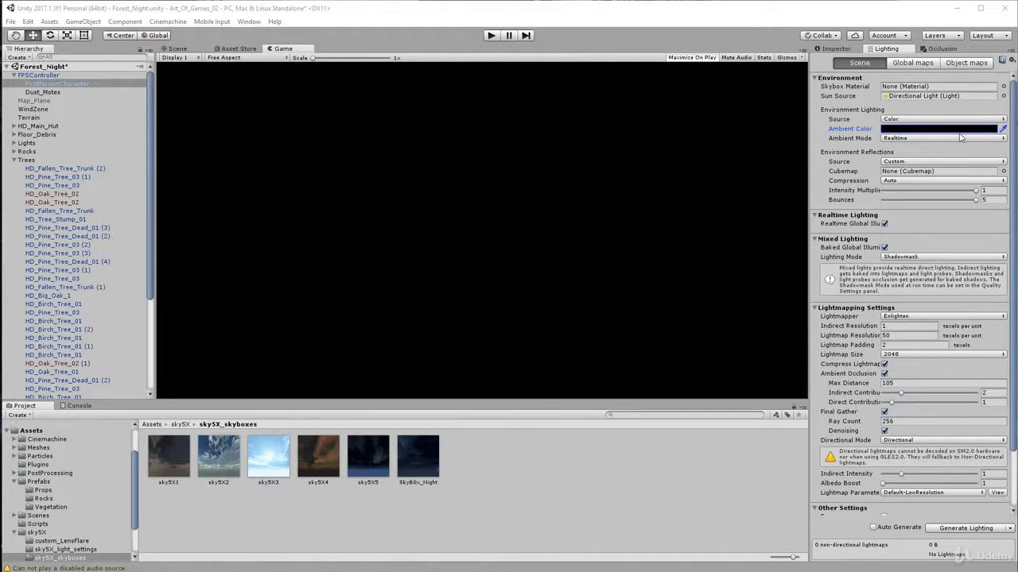
{"action": "left_click", "coordinate": [926, 129]}
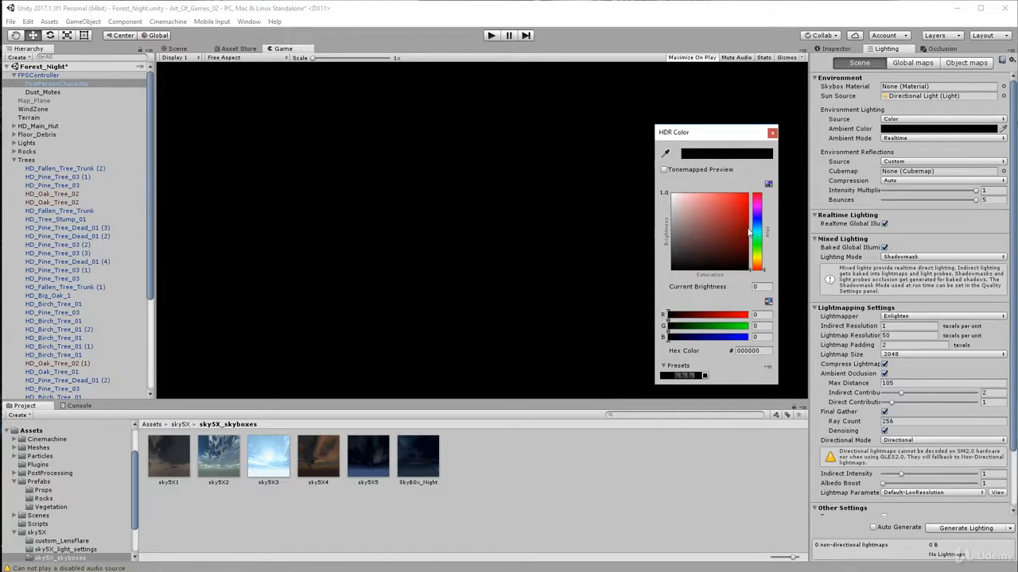
{"action": "left_click_drag", "start_coordinate": [756, 240], "coordinate": [714, 244]}
{"action": "left_click", "coordinate": [701, 234]}
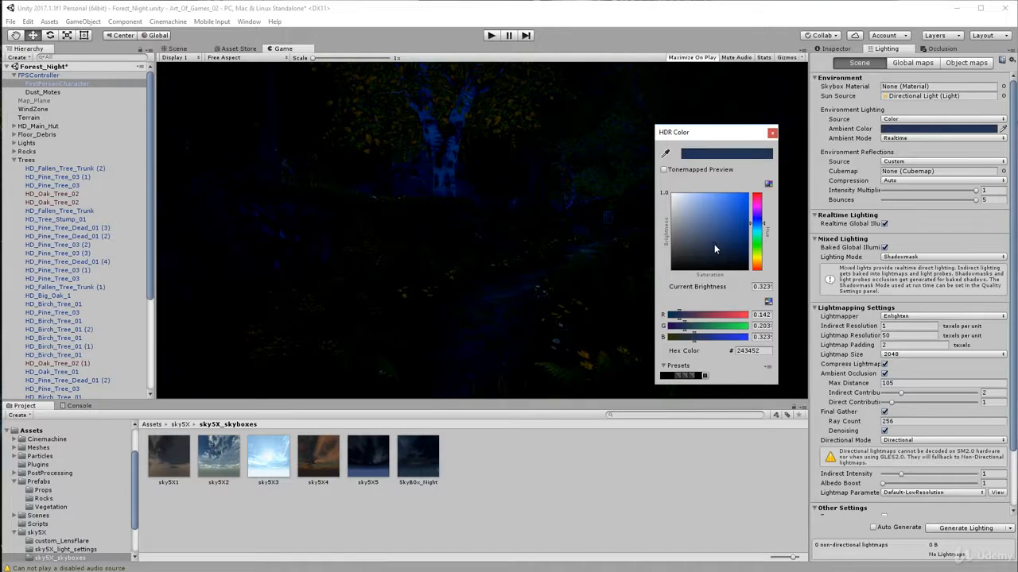
{"action": "left_click_drag", "start_coordinate": [714, 132], "coordinate": [932, 186]}
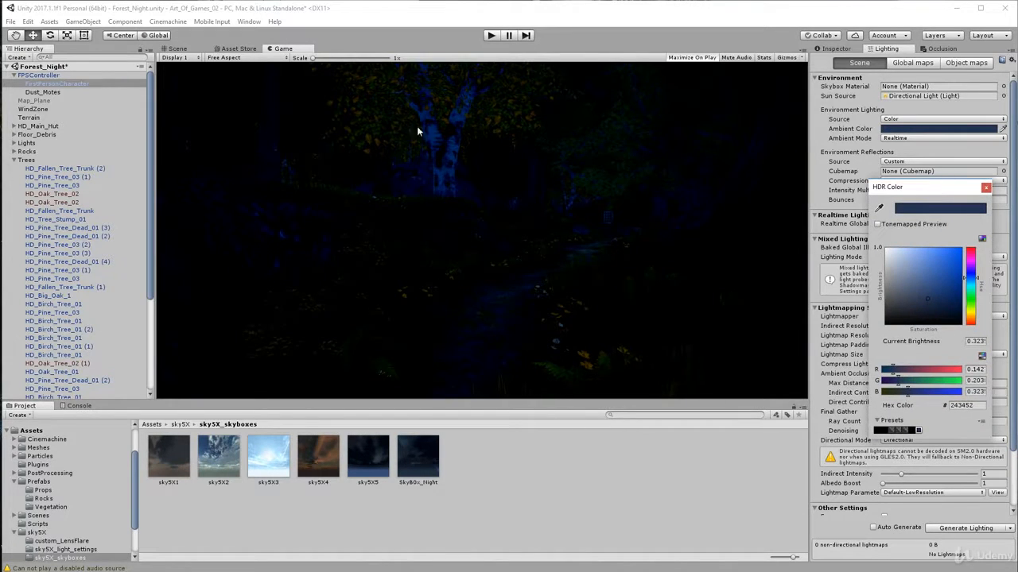
{"action": "left_click", "coordinate": [985, 189]}
- Inspect the forest under the blue ambient light in the Scene view and in the Game view
{"action": "left_click", "coordinate": [177, 49]}
{"action": "right_click_drag", "start_coordinate": [496, 255], "coordinate": [504, 298]}
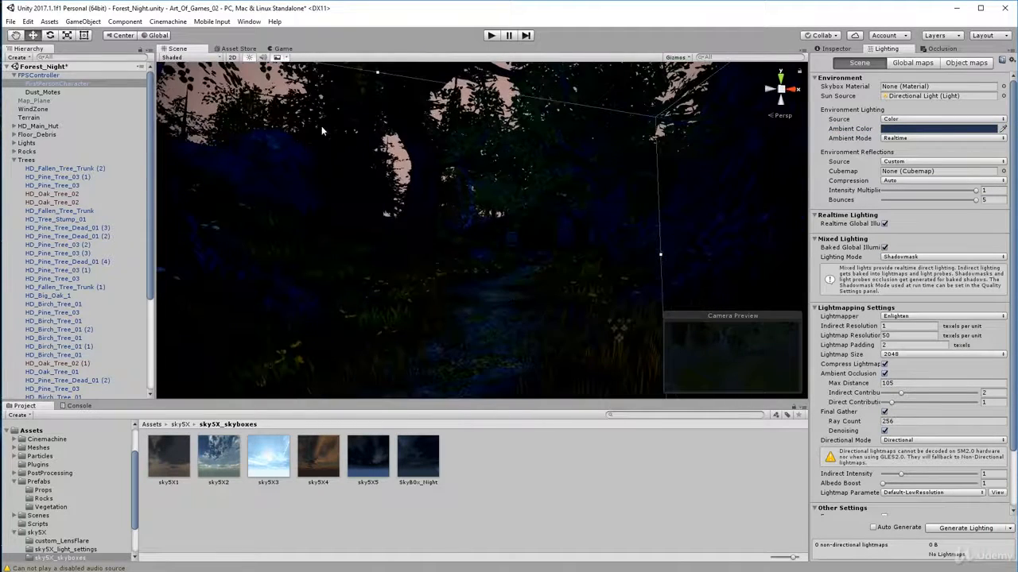
{"action": "scroll", "coordinate": [358, 133], "scroll_direction": "down", "scroll_amount": 4}
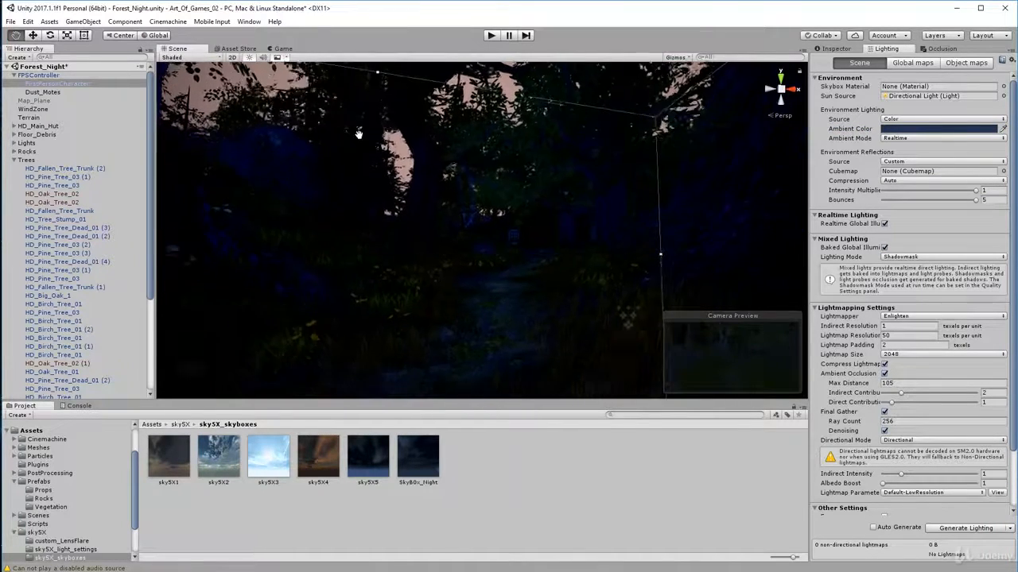
{"action": "left_click", "coordinate": [404, 151]}
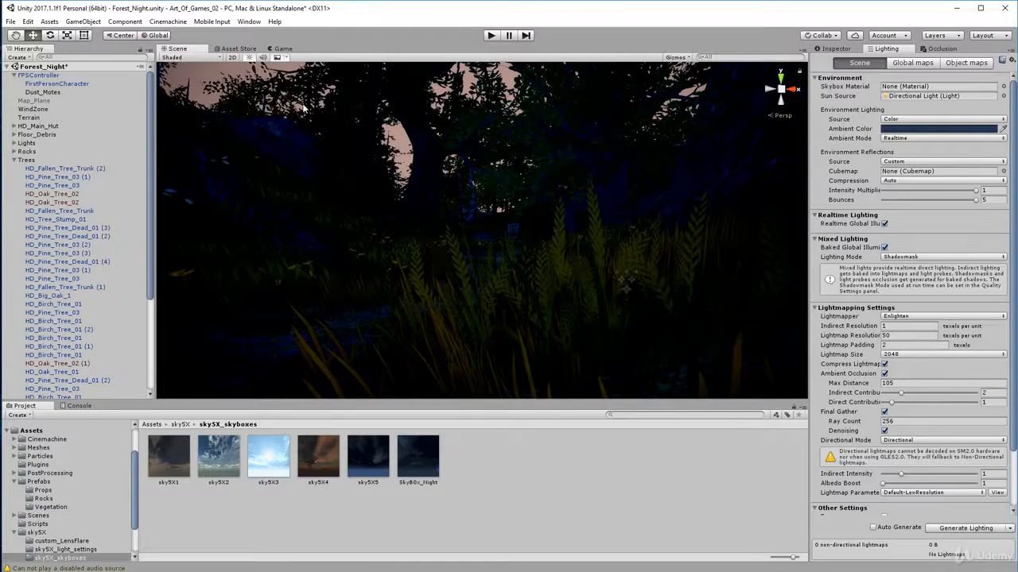
{"action": "left_click", "coordinate": [282, 50]}
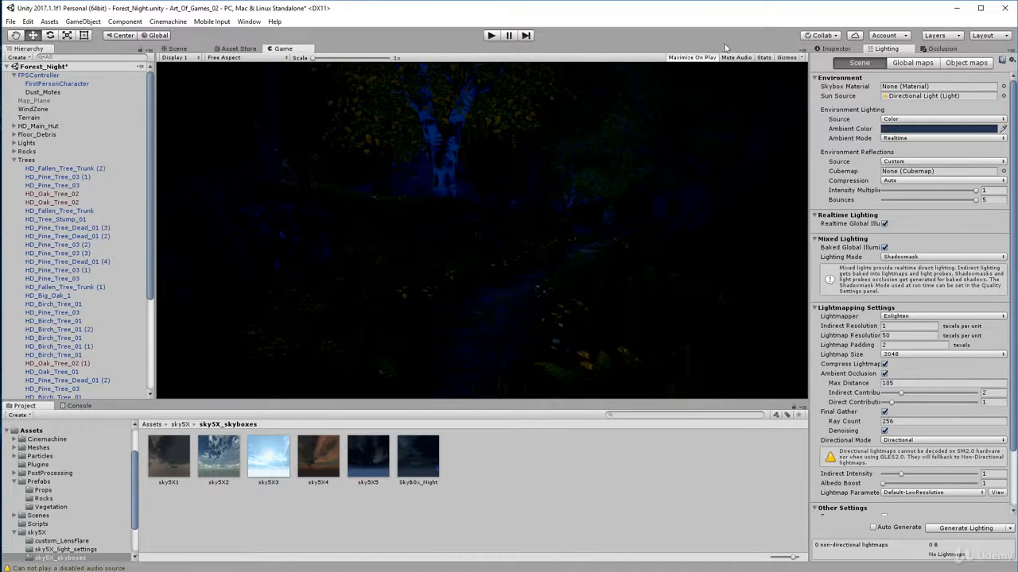
{"action": "key", "text": "alt"}
- Collapse the Trees group and the sky5X folder, and show the settings of New Post-Processing Profile from the PostProcessing folder
{"action": "left_click", "coordinate": [13, 160]}
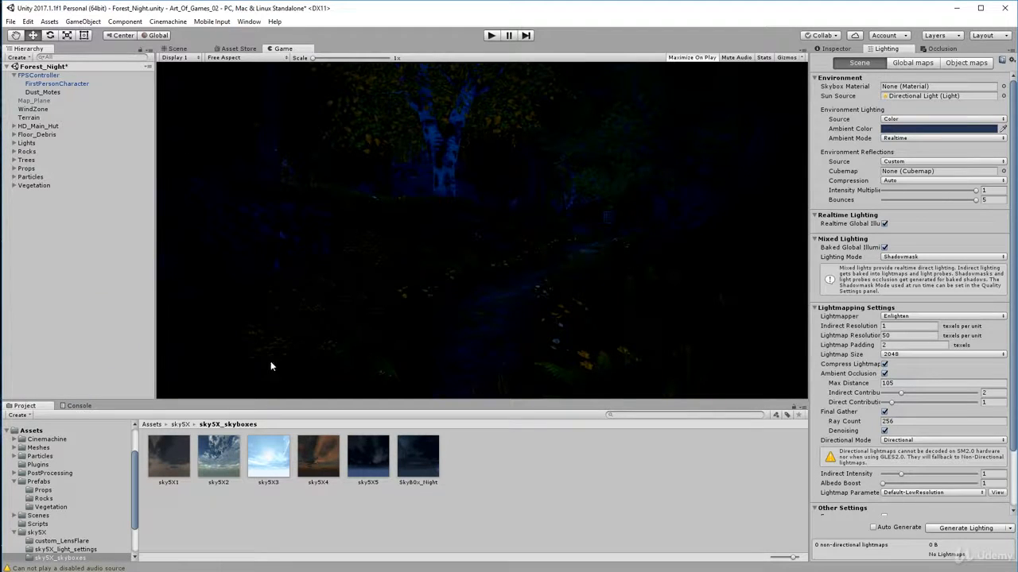
{"action": "left_click", "coordinate": [15, 532]}
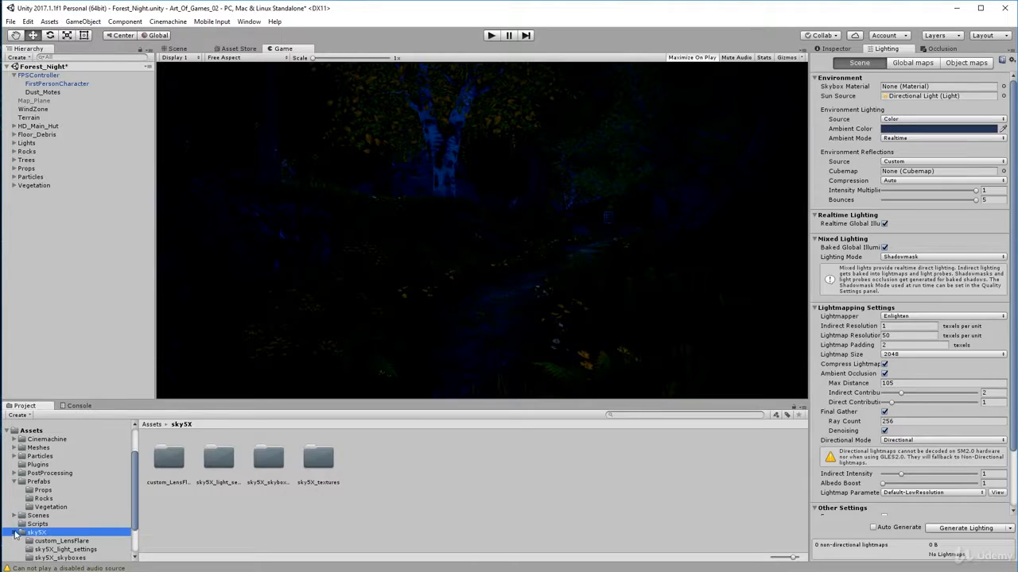
{"action": "left_click", "coordinate": [14, 533]}
{"action": "left_click", "coordinate": [13, 482]}
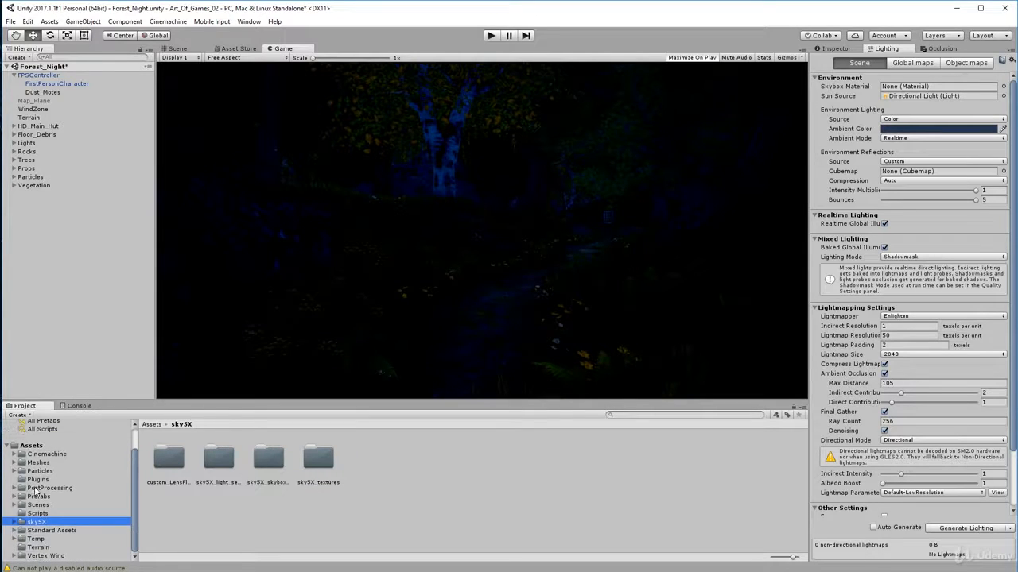
{"action": "left_click", "coordinate": [37, 488]}
{"action": "left_click", "coordinate": [467, 461]}
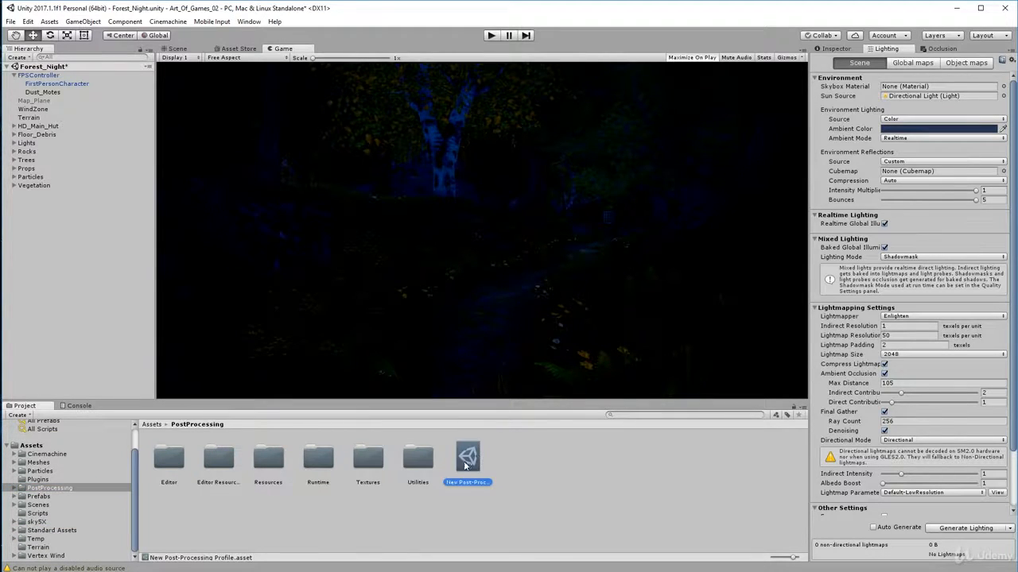
{"action": "left_click", "coordinate": [835, 49]}
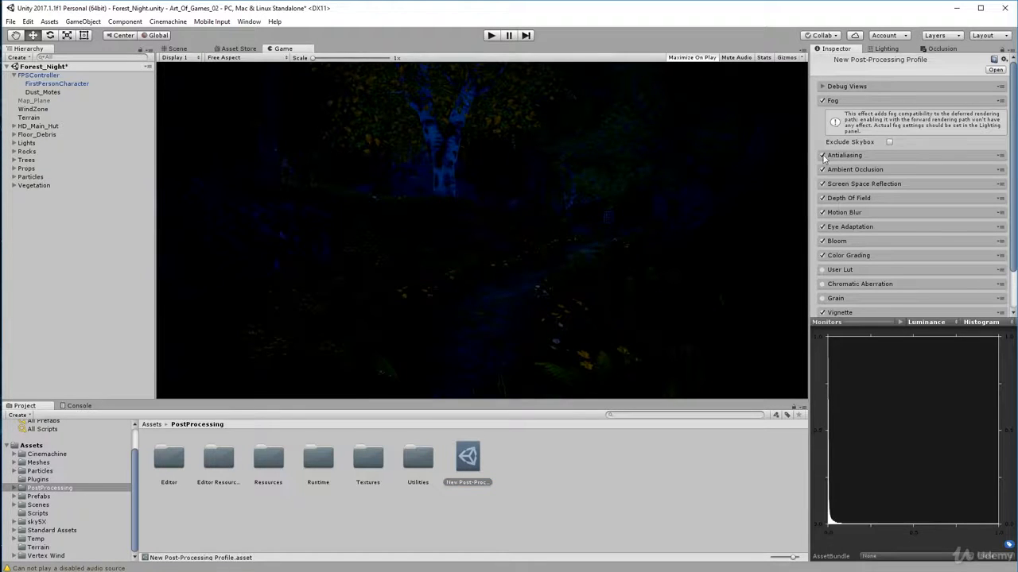
- Turn off Fog, Antialiasing, Ambient Occlusion, Screen Space Reflection, Depth Of Field, Motion Blur, Eye Adaptation, Bloom, Color Grading and Vignette in the post-processing profile
{"action": "left_click", "coordinate": [822, 155]}
{"action": "left_click", "coordinate": [822, 169]}
{"action": "left_click", "coordinate": [822, 183]}
{"action": "left_click", "coordinate": [822, 198]}
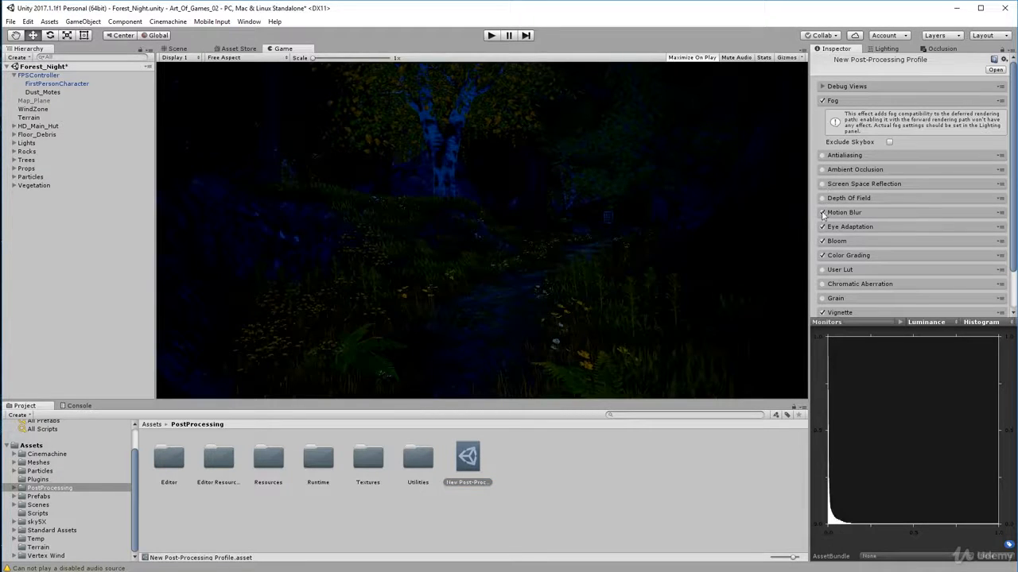
{"action": "left_click", "coordinate": [822, 213]}
{"action": "left_click", "coordinate": [822, 226]}
{"action": "left_click", "coordinate": [822, 241]}
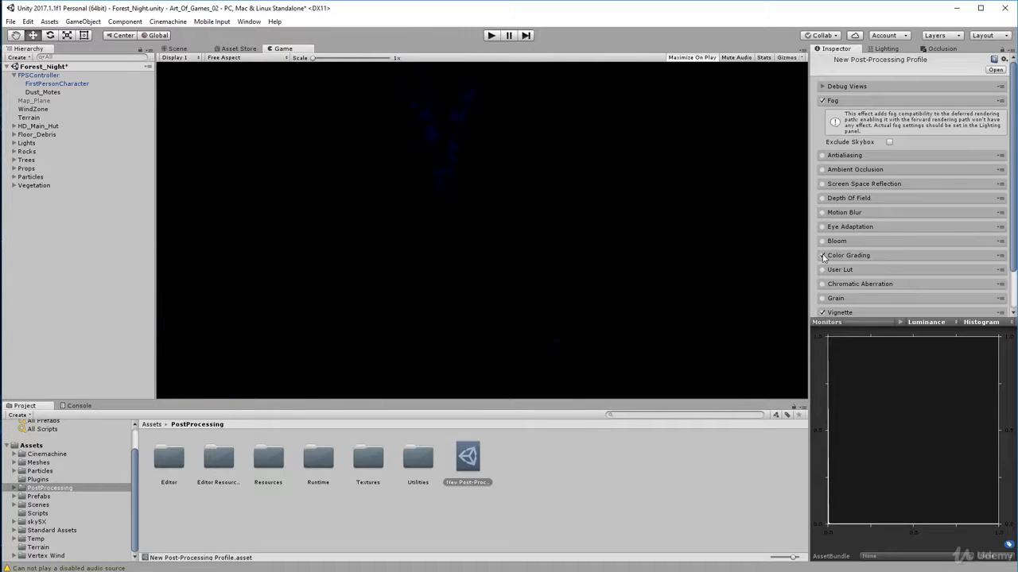
{"action": "left_click", "coordinate": [822, 256]}
{"action": "scroll", "coordinate": [827, 288], "scroll_direction": "down", "scroll_amount": 3}
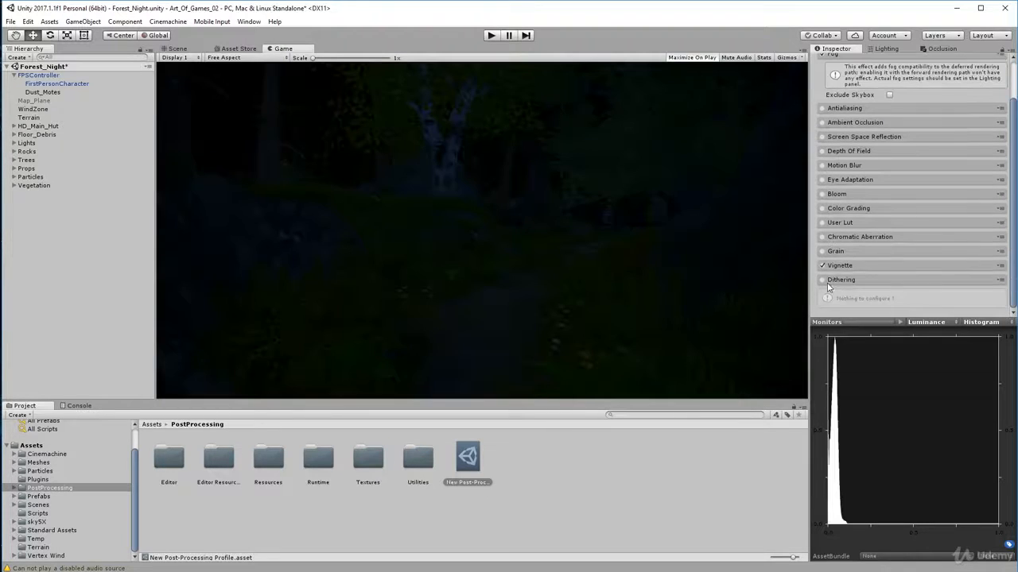
{"action": "left_click", "coordinate": [822, 266]}
{"action": "scroll", "coordinate": [829, 210], "scroll_direction": "up", "scroll_amount": 3}
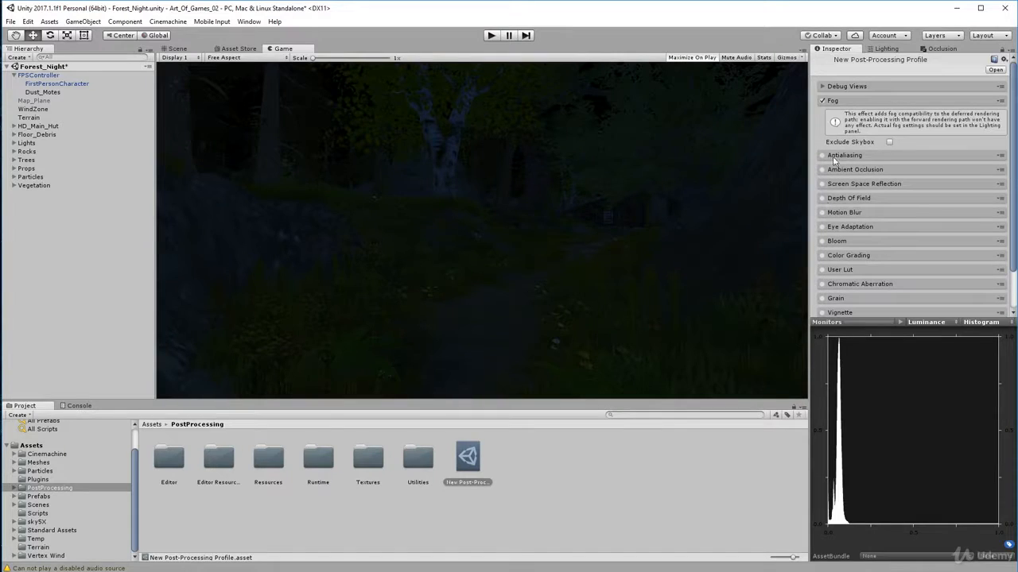
{"action": "left_click", "coordinate": [822, 100]}
{"action": "left_click", "coordinate": [855, 101]}
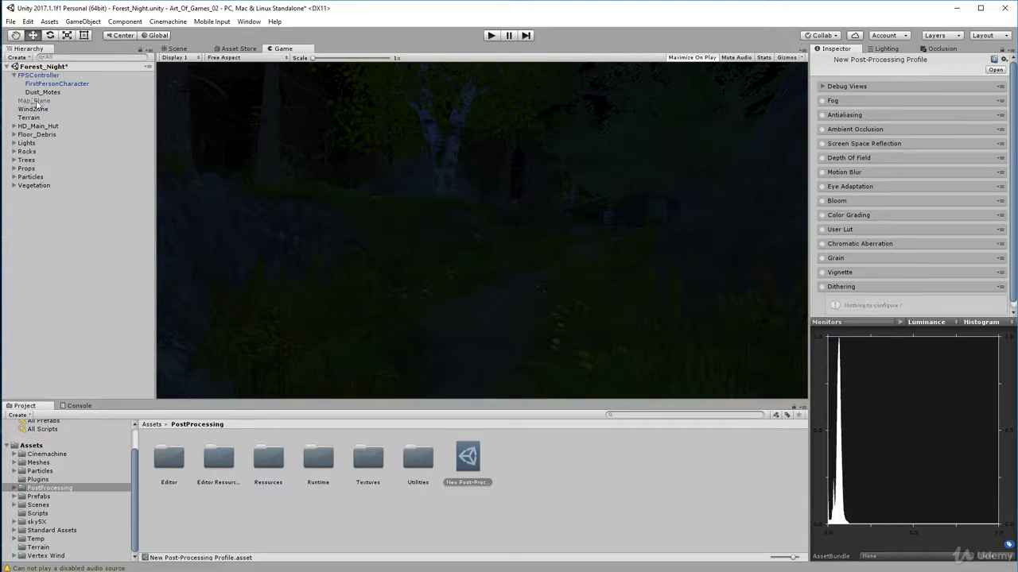
- Set the environment's ambient color to a brighter, more saturated blue, about 1D4289
{"action": "left_click", "coordinate": [885, 49]}
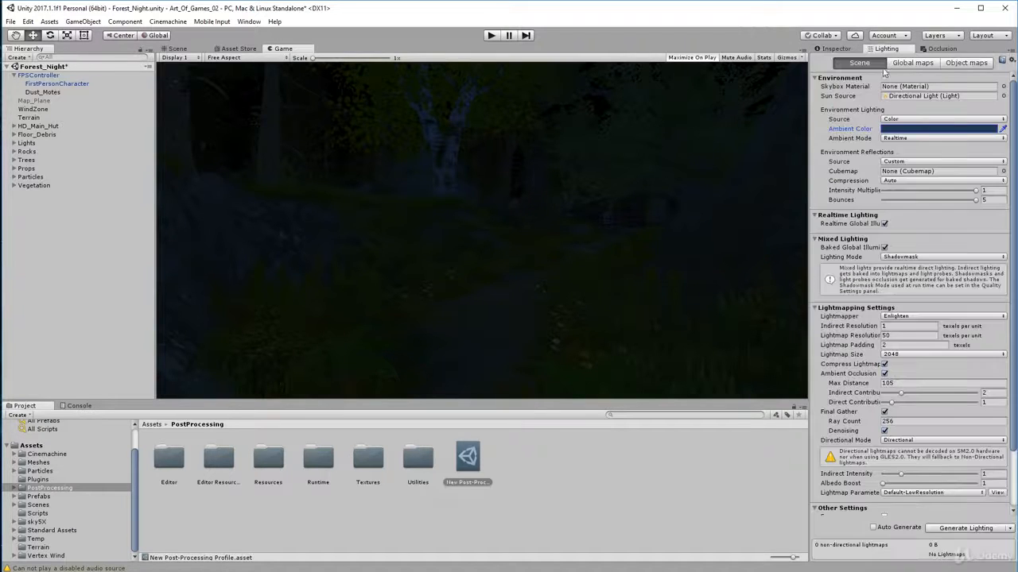
{"action": "left_click", "coordinate": [894, 129]}
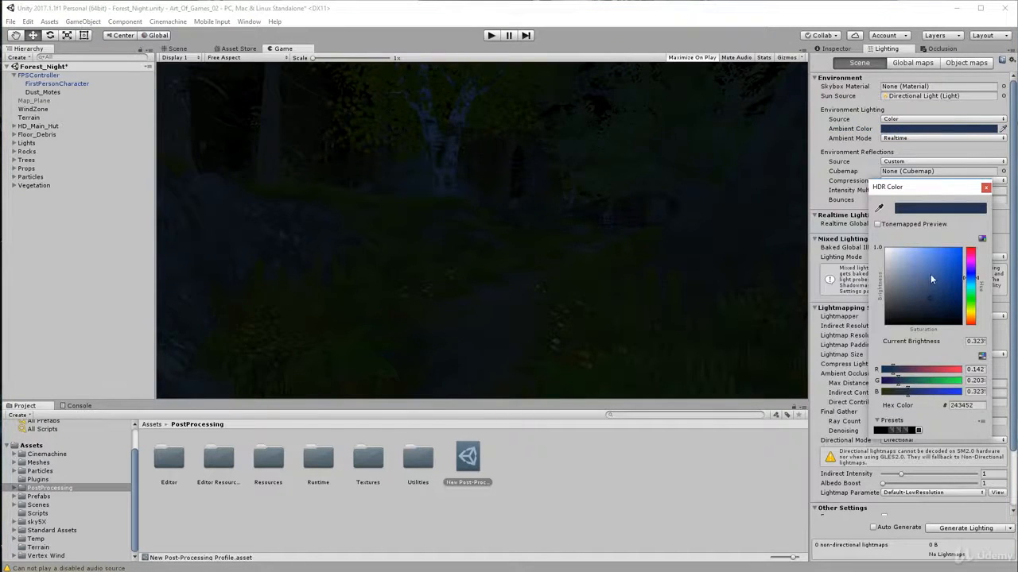
{"action": "mouse_move", "coordinate": [932, 278]}
{"action": "left_mouse_down"}
{"action": "mouse_move", "coordinate": [957, 294]}
{"action": "mouse_move", "coordinate": [945, 288]}
{"action": "left_mouse_up"}
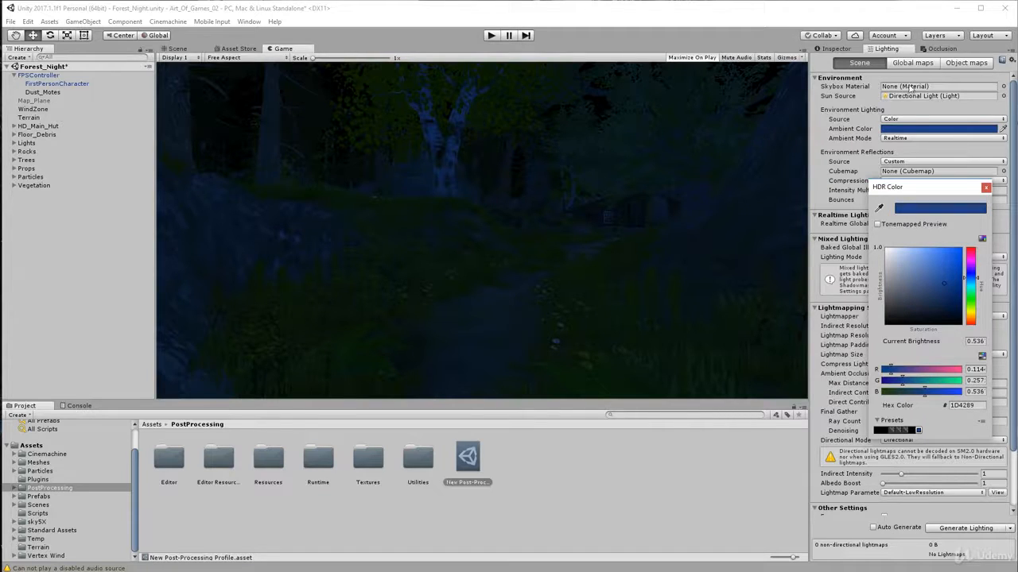
{"action": "mouse_move", "coordinate": [944, 294]}
{"action": "left_mouse_down"}
{"action": "mouse_move", "coordinate": [961, 295]}
{"action": "mouse_move", "coordinate": [966, 283]}
{"action": "mouse_move", "coordinate": [945, 286]}
{"action": "left_mouse_up"}
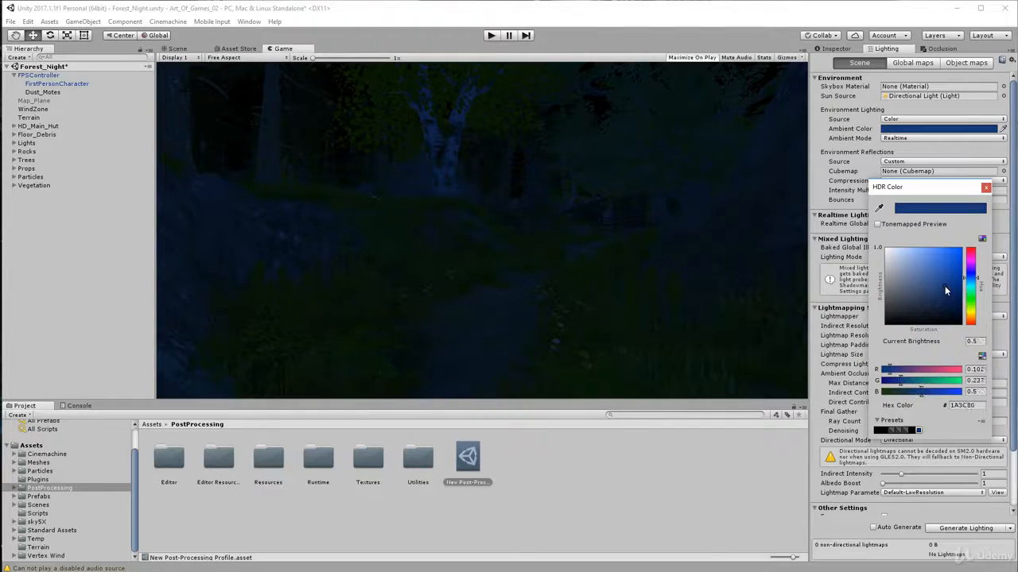
{"action": "left_click", "coordinate": [986, 188]}
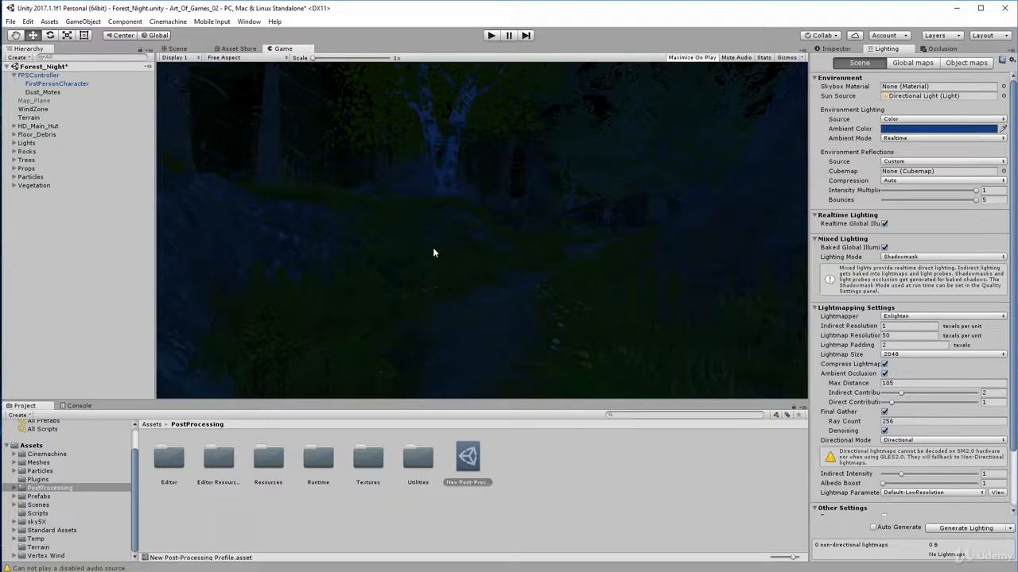
- Collapse FPSController and show the Directional Light's settings from the Lights group
{"action": "left_click", "coordinate": [14, 76]}
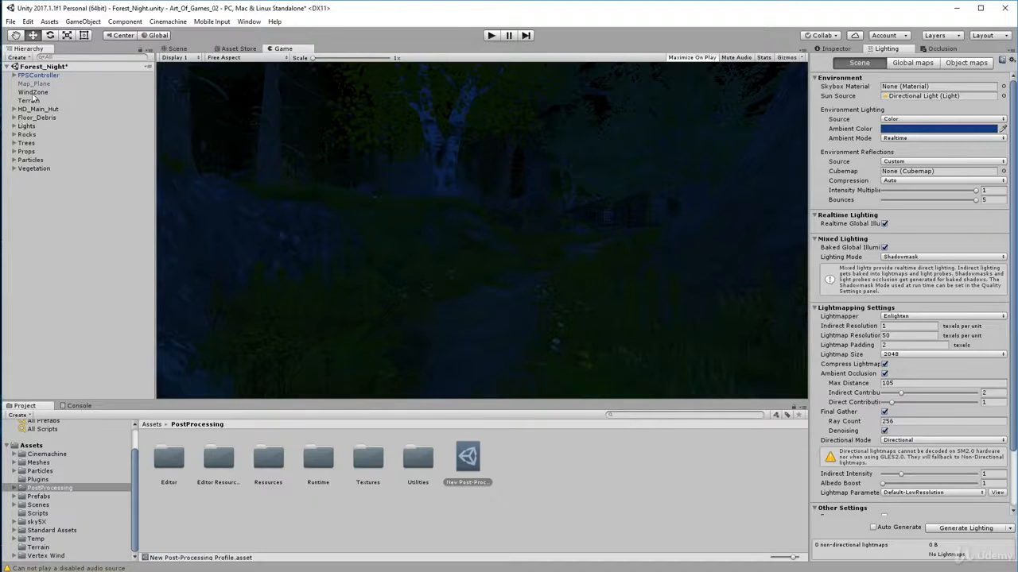
{"action": "left_click", "coordinate": [13, 126]}
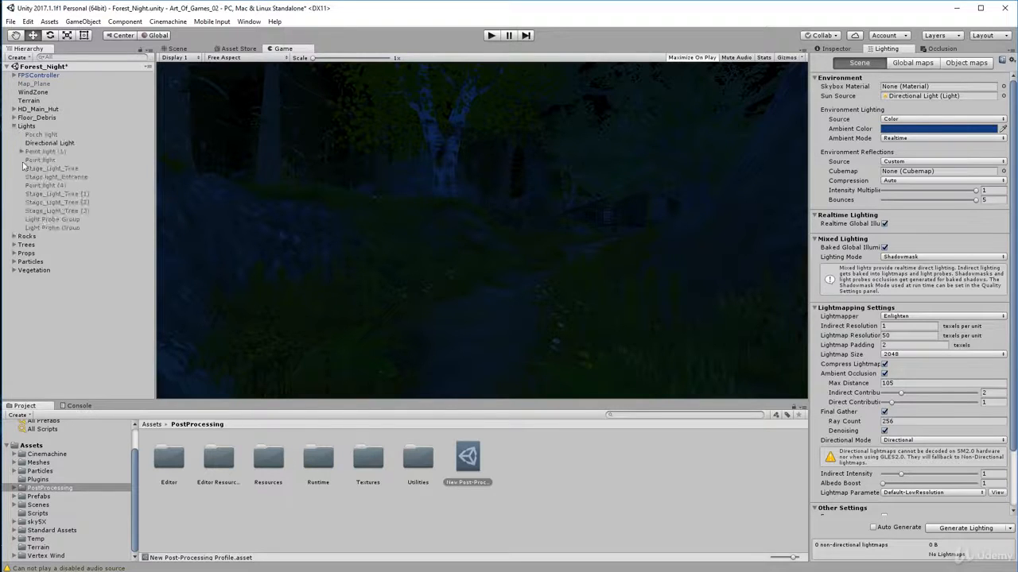
{"action": "left_click", "coordinate": [40, 144]}
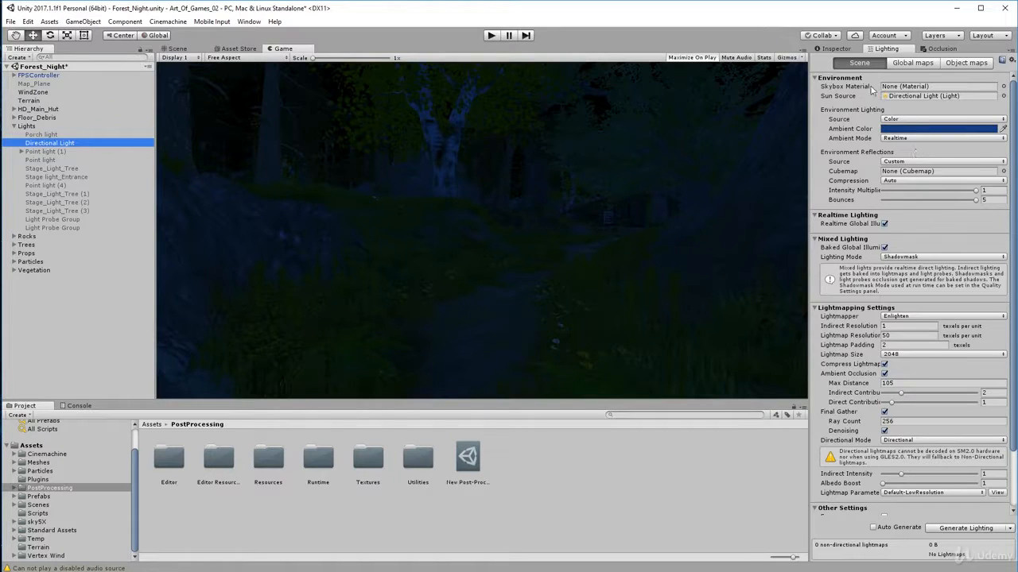
{"action": "left_click", "coordinate": [834, 50]}
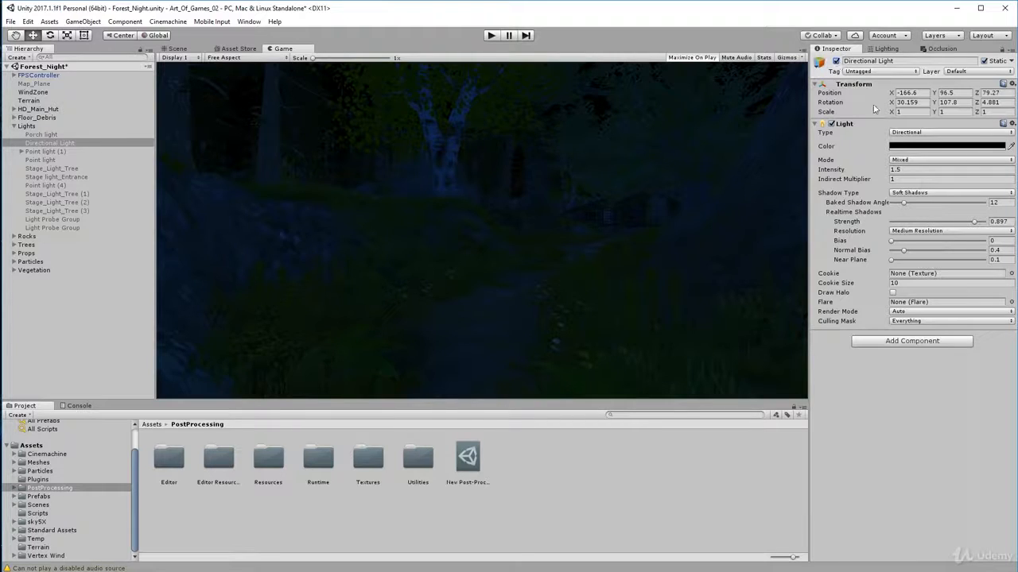
- Check the Directional Light's color, review the reference image FINAL_CONCEPT_01.jpg, and move the image out of the way
{"action": "left_click", "coordinate": [913, 148]}
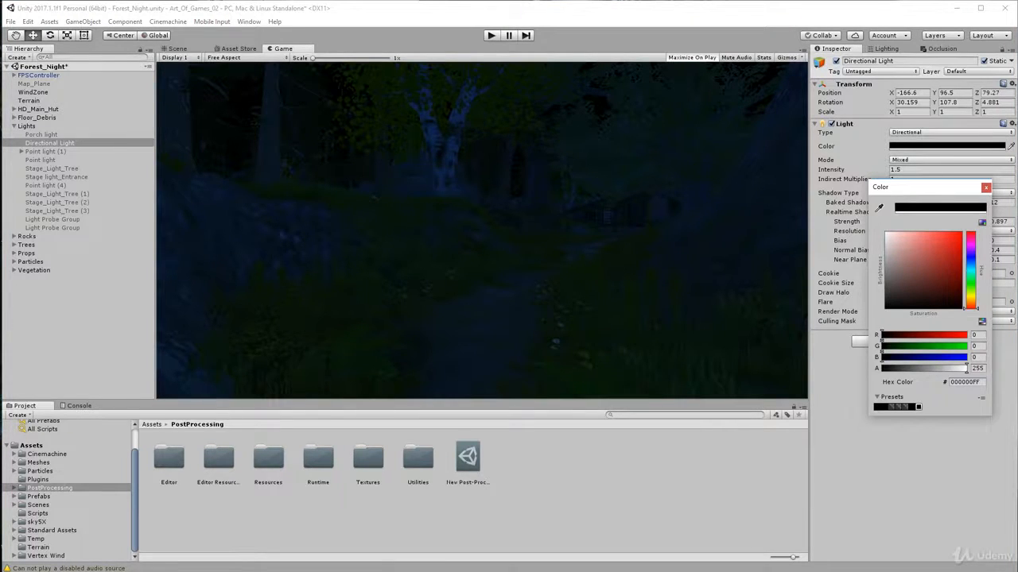
{"action": "key", "text": "Escape"}
{"action": "left_click_drag", "start_coordinate": [386, 569], "coordinate": [356, 95]}
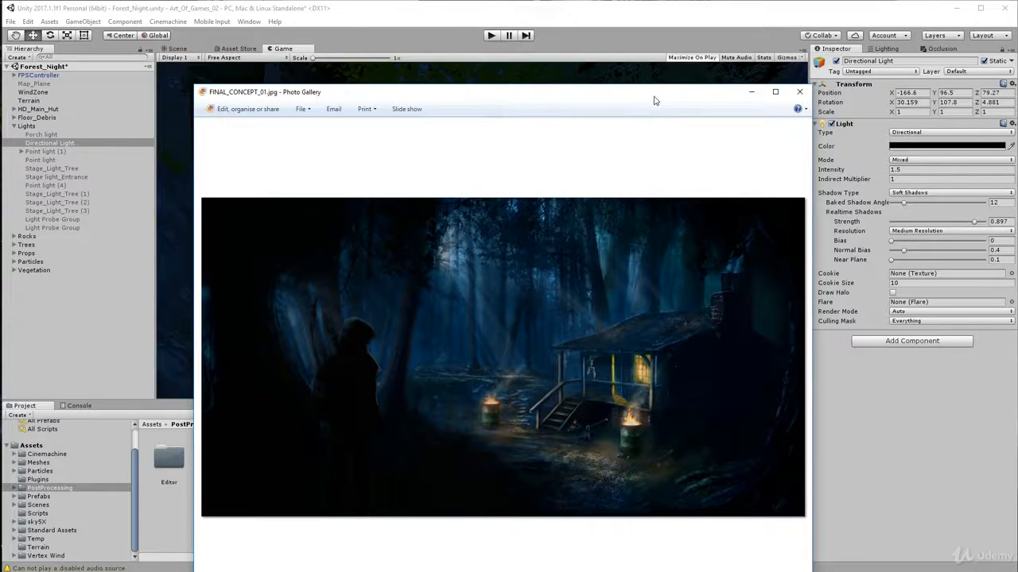
{"action": "left_click_drag", "start_coordinate": [655, 100], "coordinate": [0, 72]}
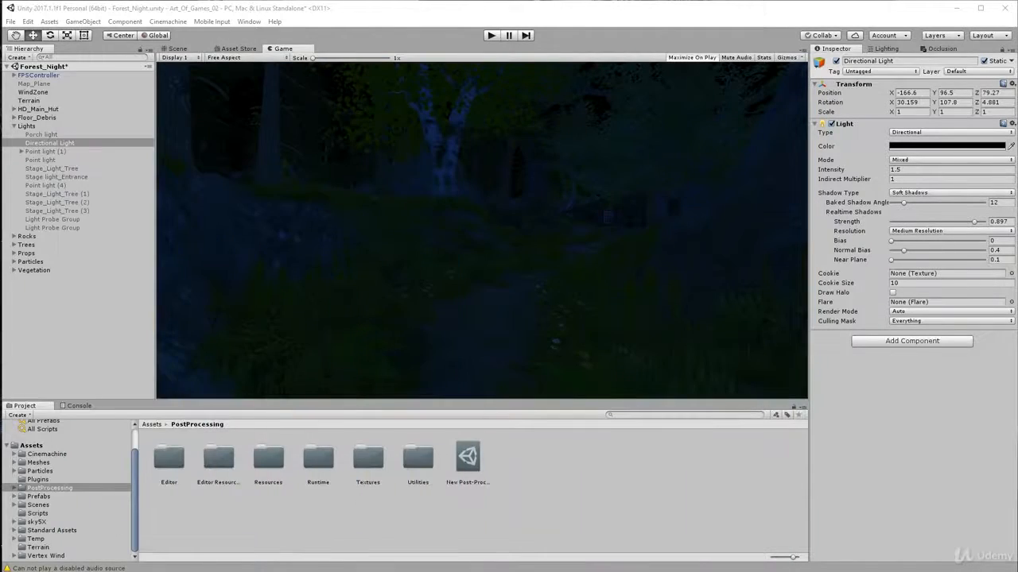
- Set the Directional Light's color to a medium gray, about 676363
{"action": "left_click", "coordinate": [932, 147]}
{"action": "left_click_drag", "start_coordinate": [895, 255], "coordinate": [890, 277]}
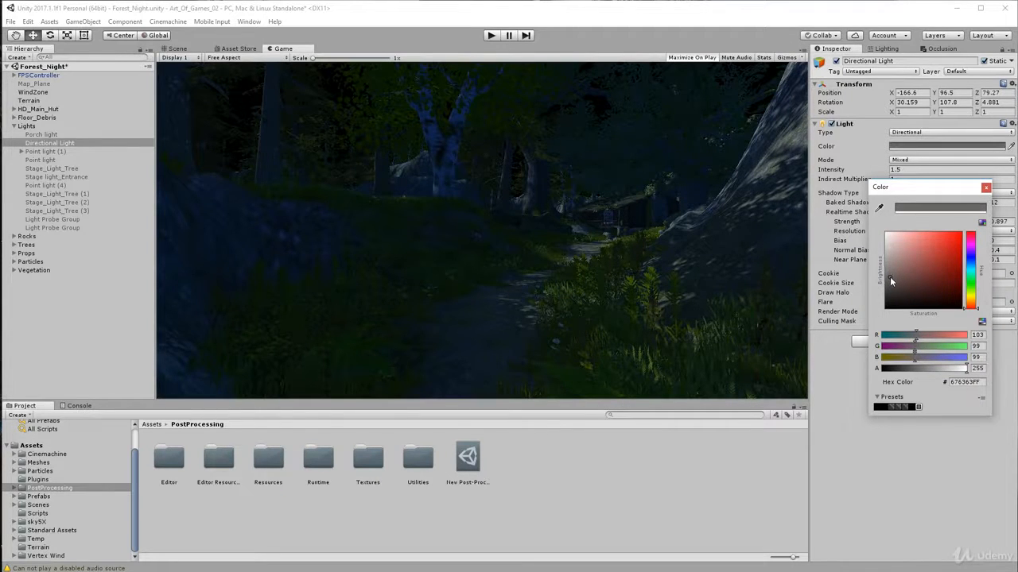
{"action": "left_click", "coordinate": [562, 253]}
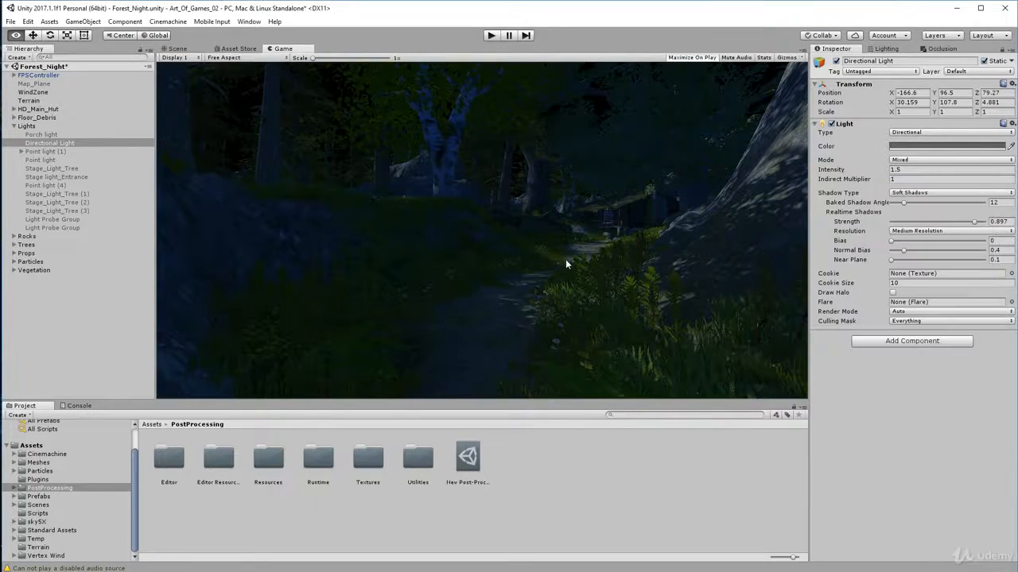
- View the path to the hut in the Scene view and tint the Directional Light a dark teal blue, about 203C45
{"action": "left_click", "coordinate": [177, 48]}
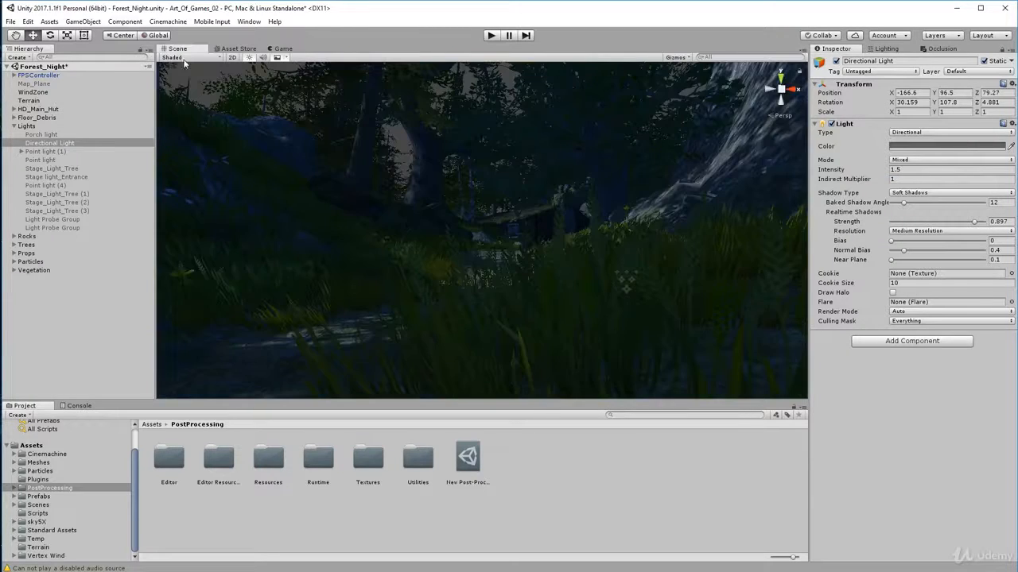
{"action": "right_click_drag", "start_coordinate": [406, 218], "coordinate": [486, 262]}
{"action": "left_click", "coordinate": [955, 144]}
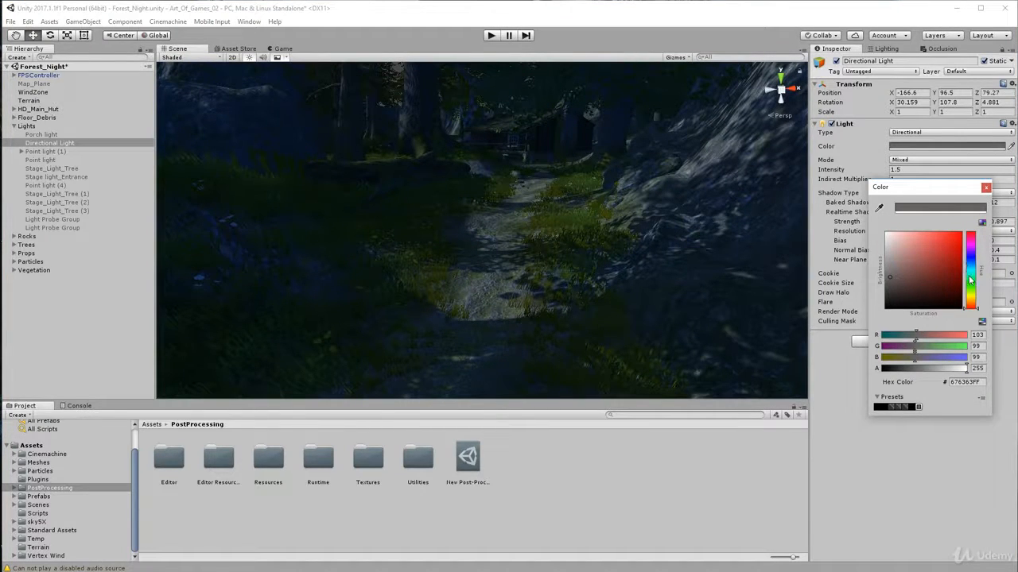
{"action": "left_click_drag", "start_coordinate": [970, 279], "coordinate": [972, 273]}
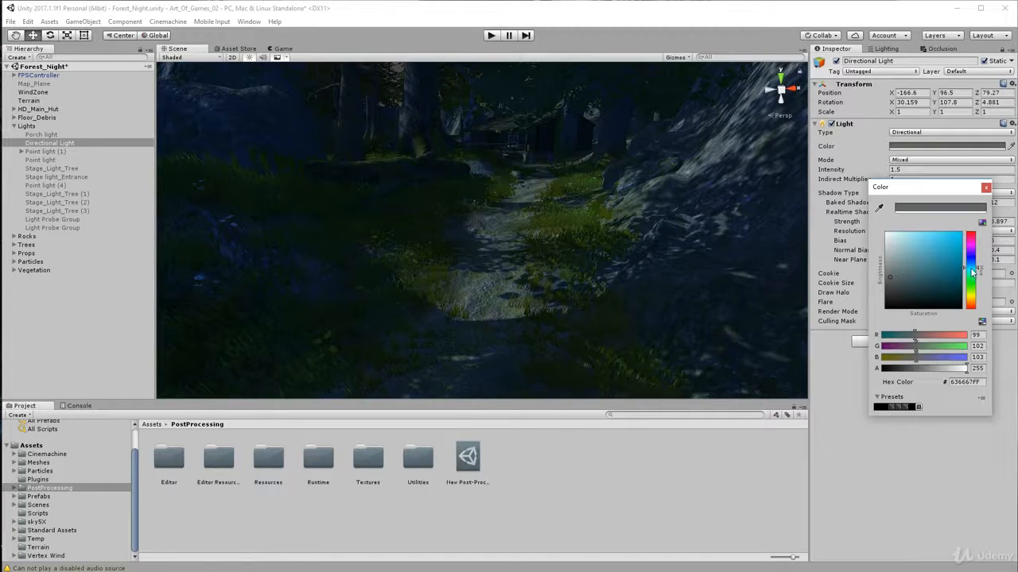
{"action": "left_click_drag", "start_coordinate": [893, 270], "coordinate": [926, 286]}
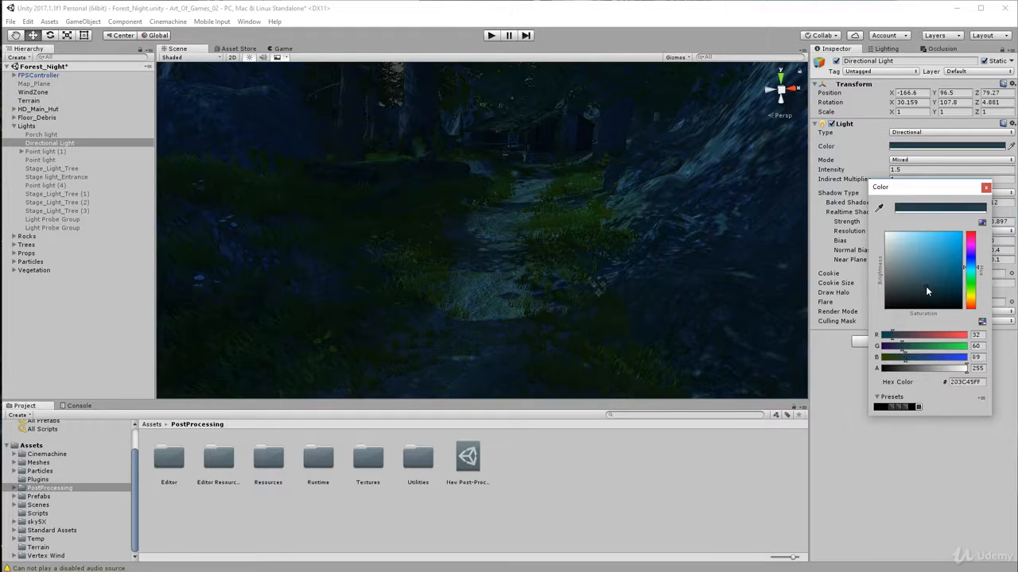
- Play-test the forest under the tinted Directional Light, stop playback and return to the Game view
{"action": "left_click", "coordinate": [489, 35]}
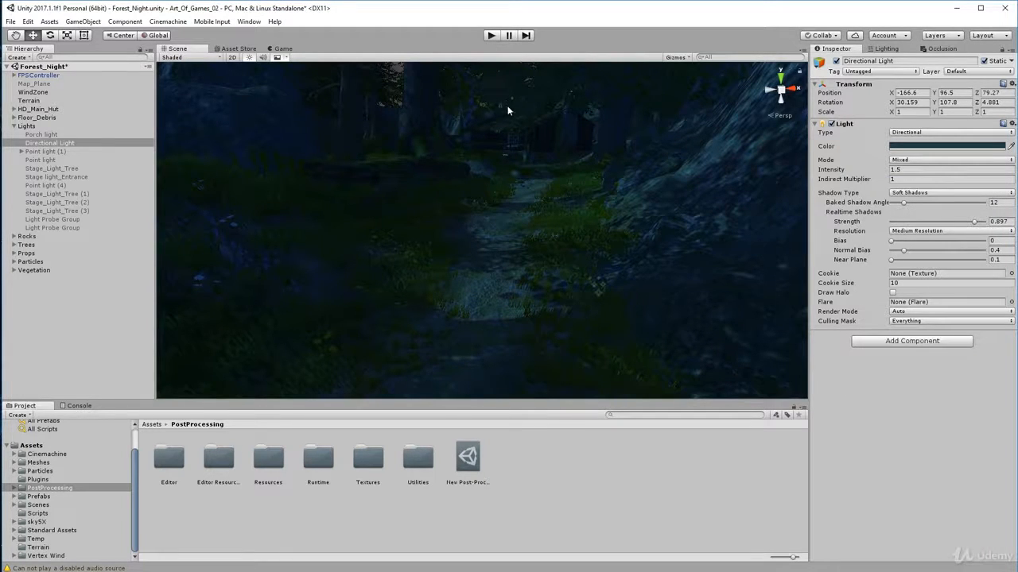
{"action": "left_click", "coordinate": [491, 36]}
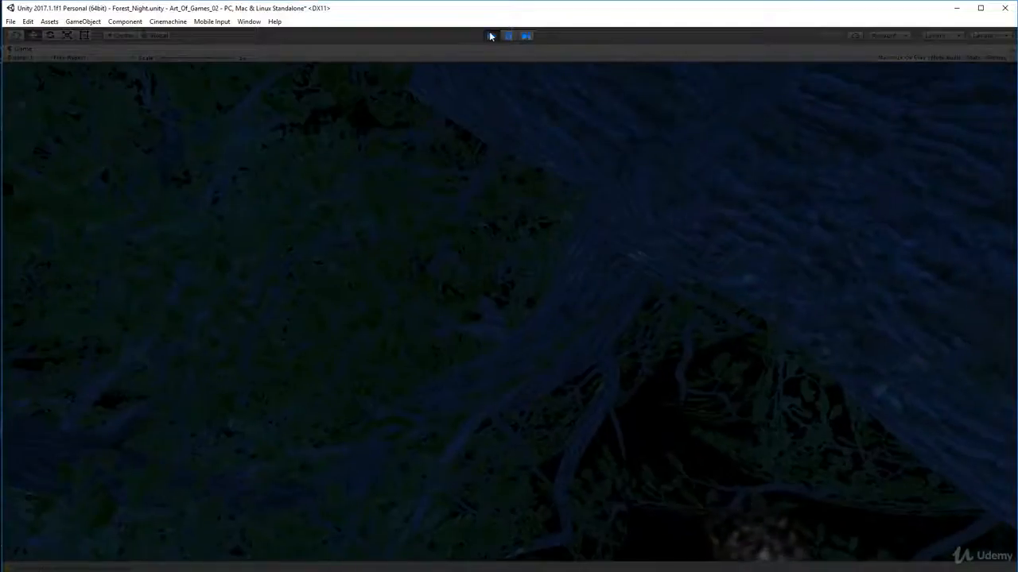
{"action": "left_click", "coordinate": [490, 35]}
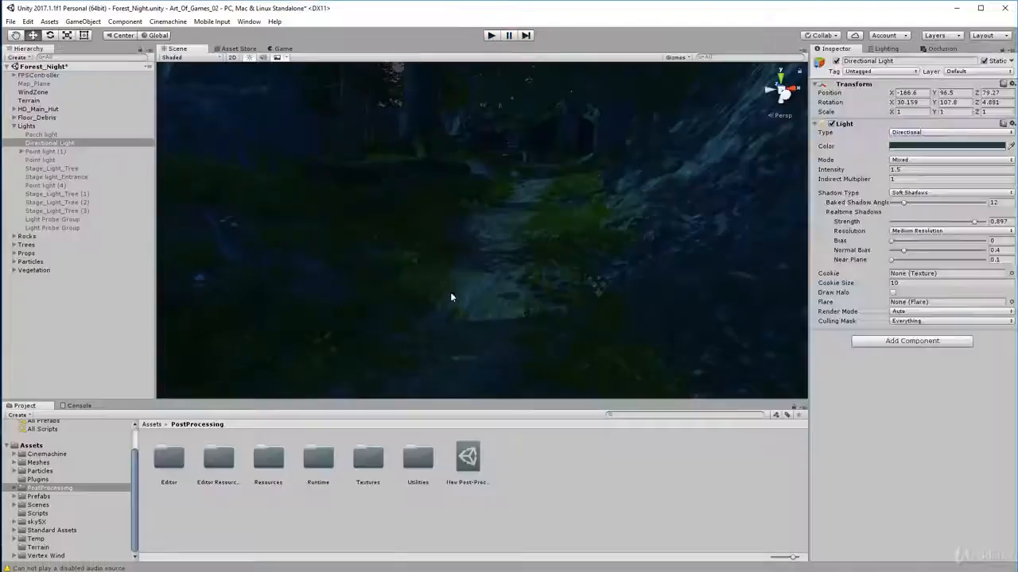
{"action": "left_click", "coordinate": [280, 49]}
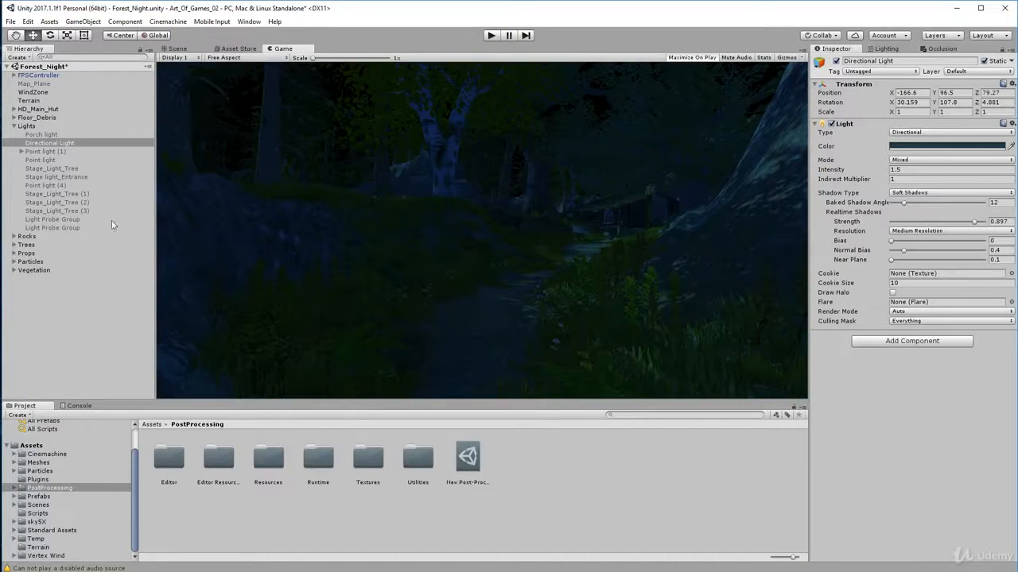
- Disable Particle_Mist (2) and Particle_Mist in the Particles group, and play-test the scene without mist
{"action": "left_click", "coordinate": [13, 126]}
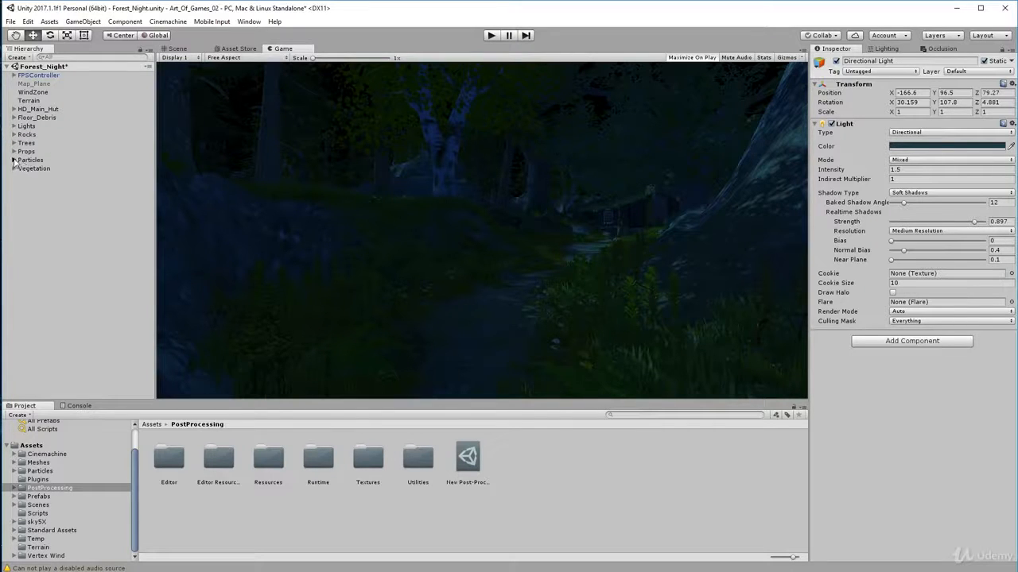
{"action": "left_click", "coordinate": [13, 160]}
{"action": "left_click", "coordinate": [52, 170]}
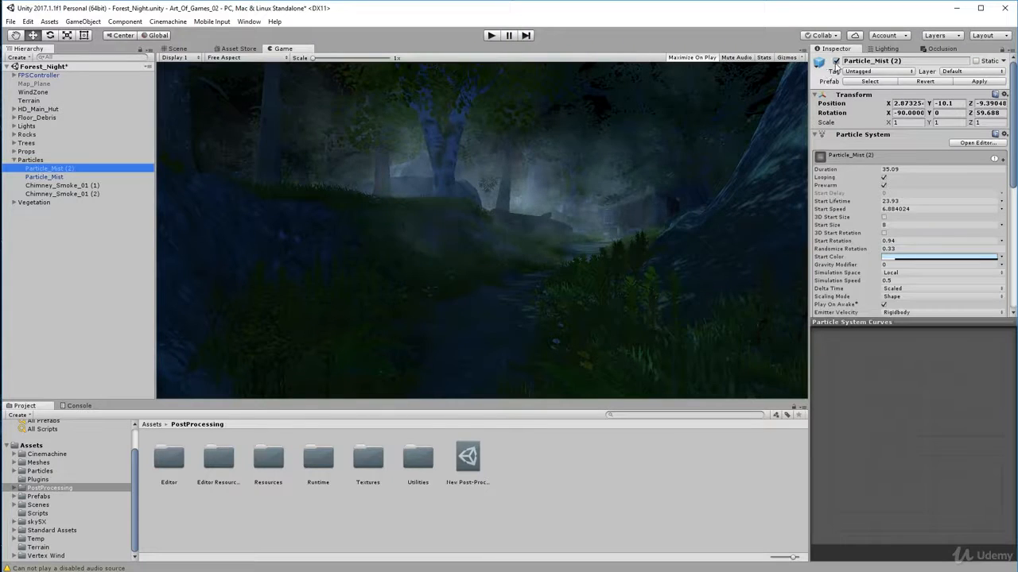
{"action": "left_click", "coordinate": [835, 61]}
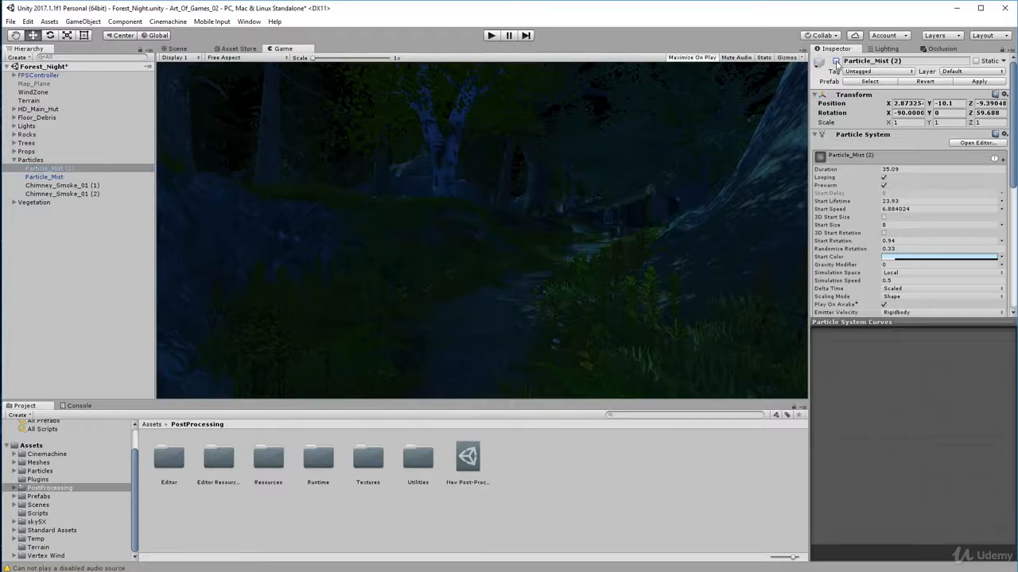
{"action": "left_click", "coordinate": [46, 177]}
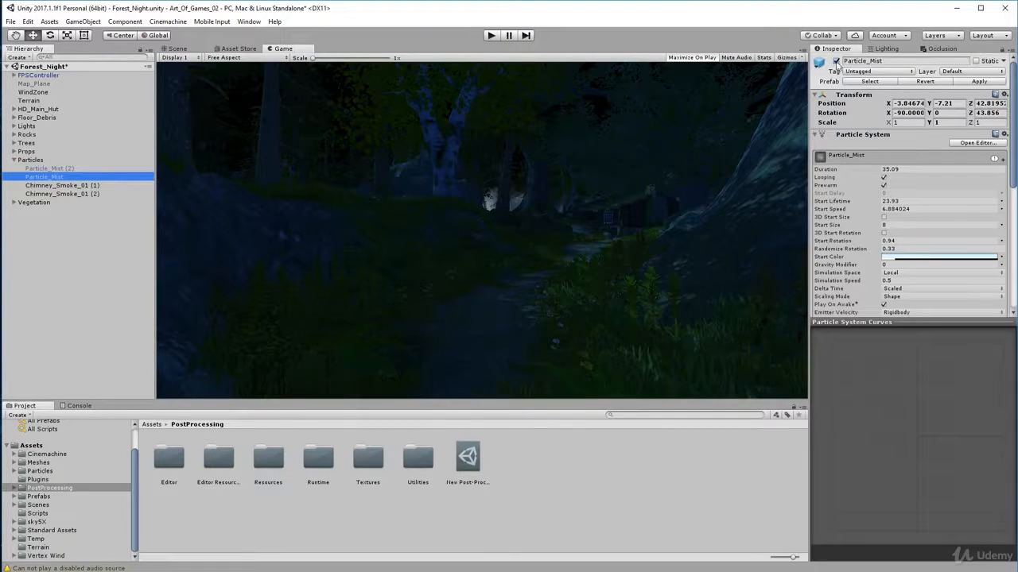
{"action": "left_click", "coordinate": [836, 61]}
{"action": "left_click", "coordinate": [491, 36]}
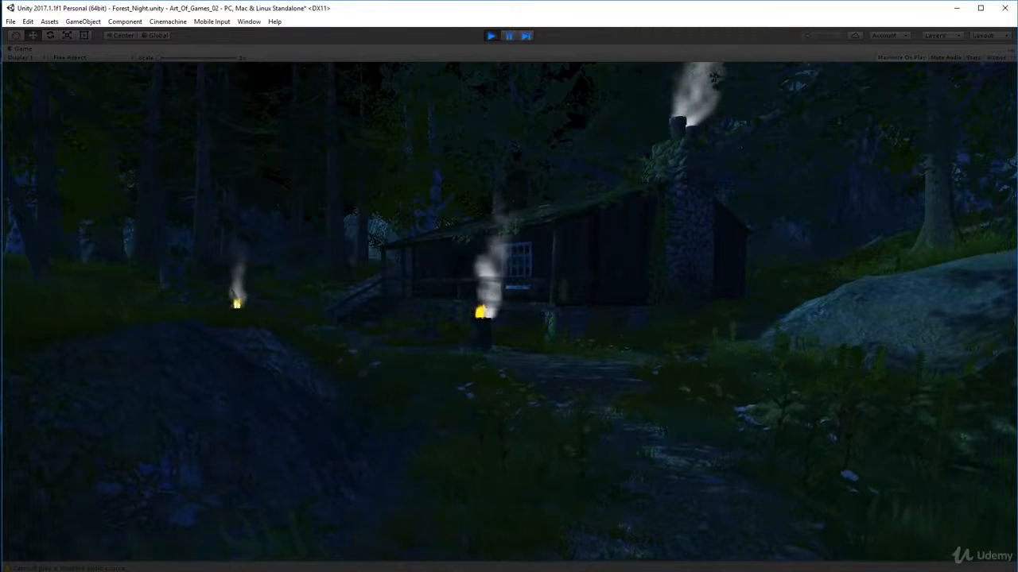
{"action": "left_click", "coordinate": [491, 36]}
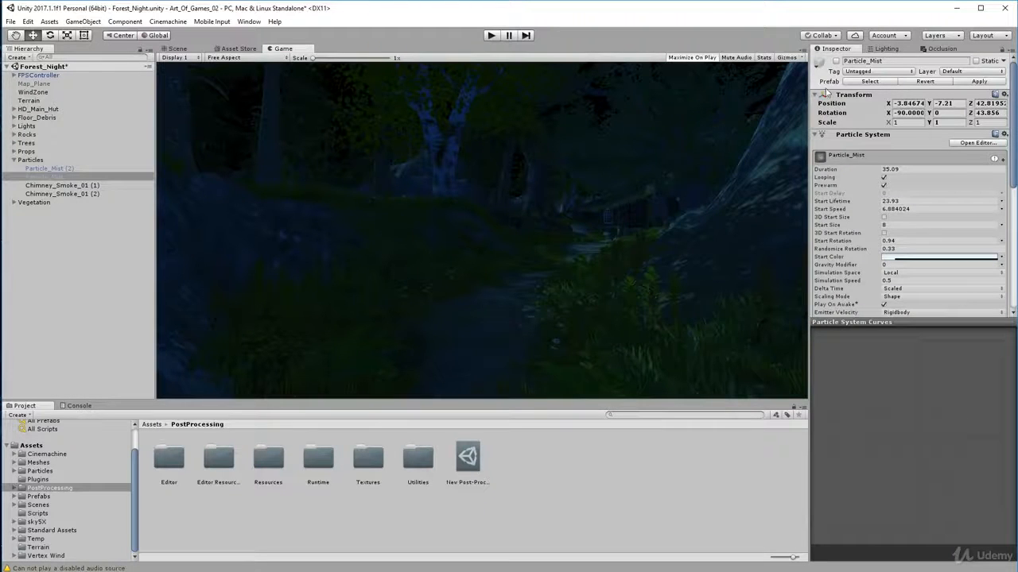
- Set the environment's ambient color to a darker, more saturated blue, about 072767
{"action": "left_click", "coordinate": [885, 50]}
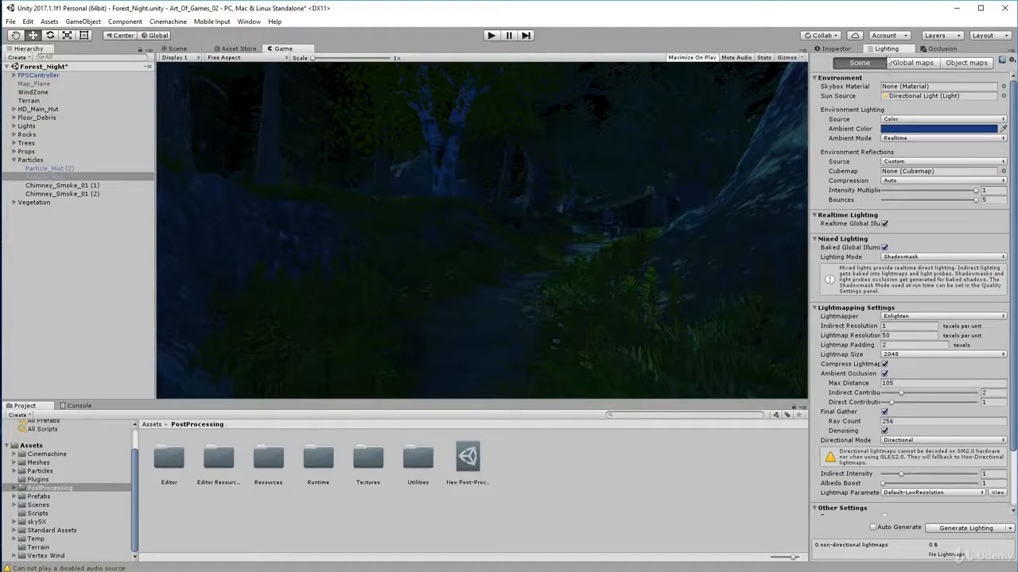
{"action": "left_click", "coordinate": [896, 130]}
{"action": "mouse_move", "coordinate": [944, 302]}
{"action": "left_mouse_down"}
{"action": "mouse_move", "coordinate": [949, 320]}
{"action": "mouse_move", "coordinate": [948, 294]}
{"action": "mouse_move", "coordinate": [959, 302]}
{"action": "mouse_move", "coordinate": [934, 292]}
{"action": "mouse_move", "coordinate": [921, 303]}
{"action": "mouse_move", "coordinate": [954, 306]}
{"action": "mouse_move", "coordinate": [957, 298]}
{"action": "left_mouse_up"}
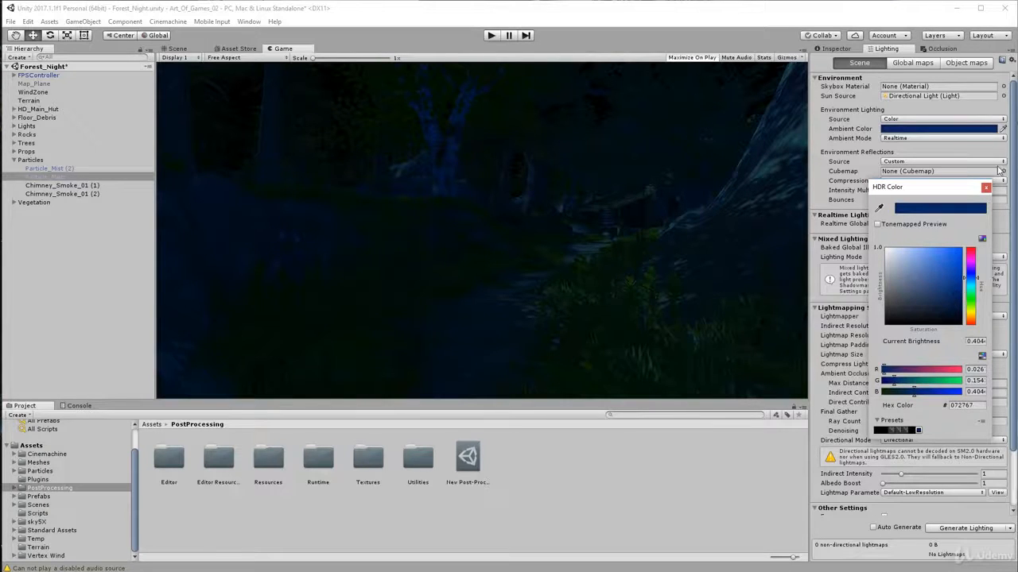
{"action": "left_click", "coordinate": [986, 188]}
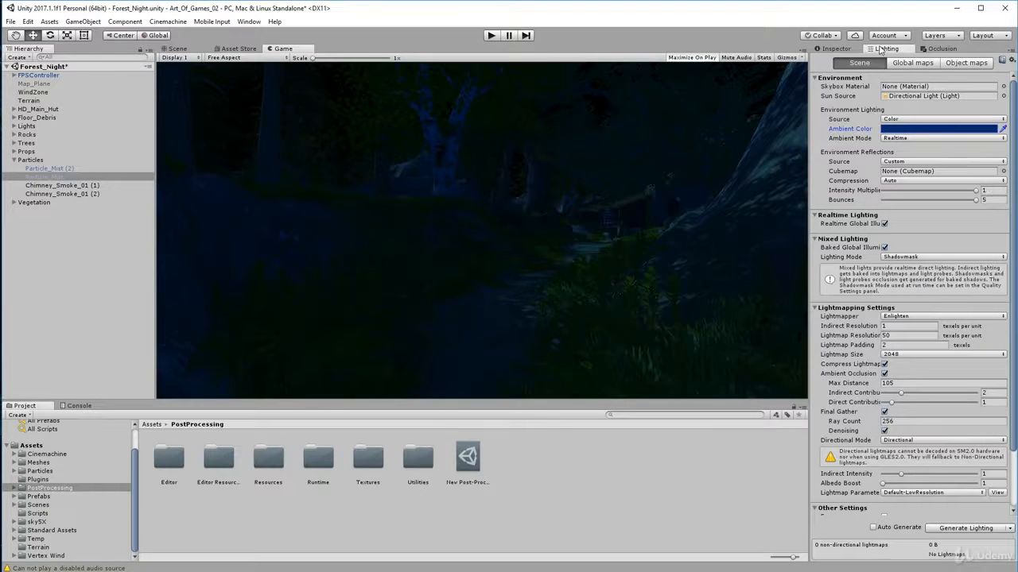
- Collapse the Particles group and set the intensity of the Directional Light in the Lights group to 3
{"action": "left_click", "coordinate": [835, 48]}
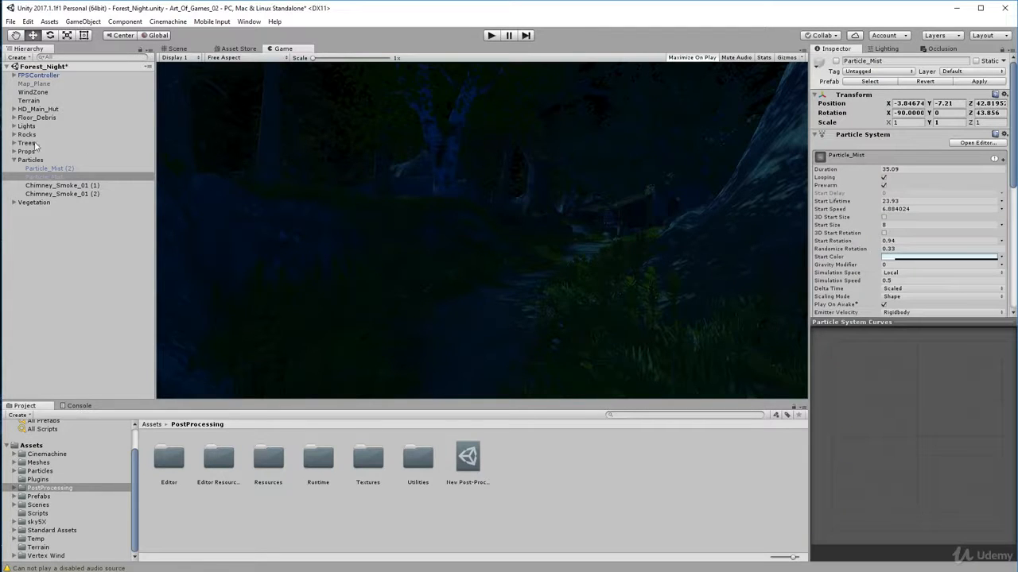
{"action": "left_click", "coordinate": [15, 159]}
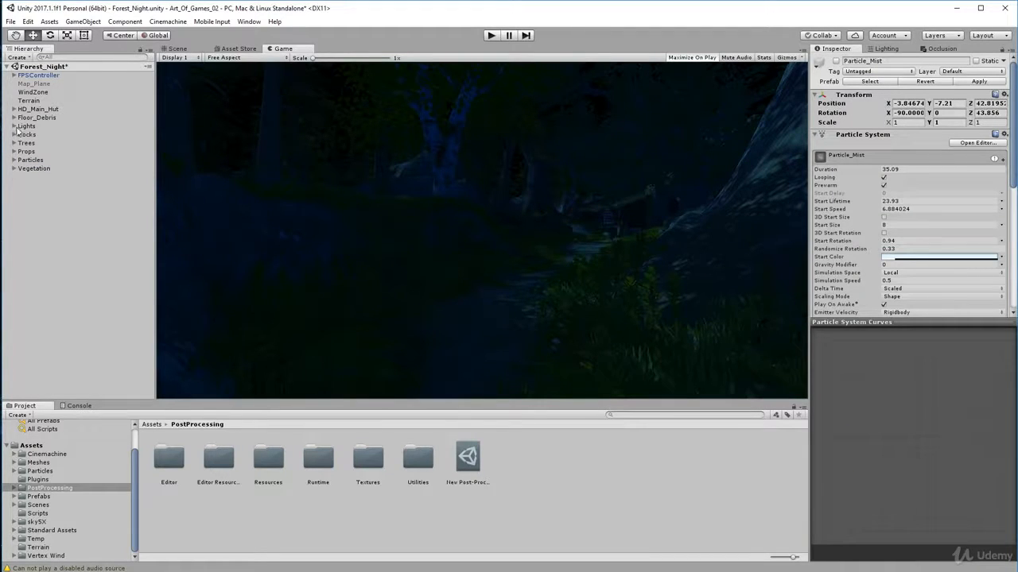
{"action": "left_click", "coordinate": [13, 126]}
{"action": "left_click", "coordinate": [32, 144]}
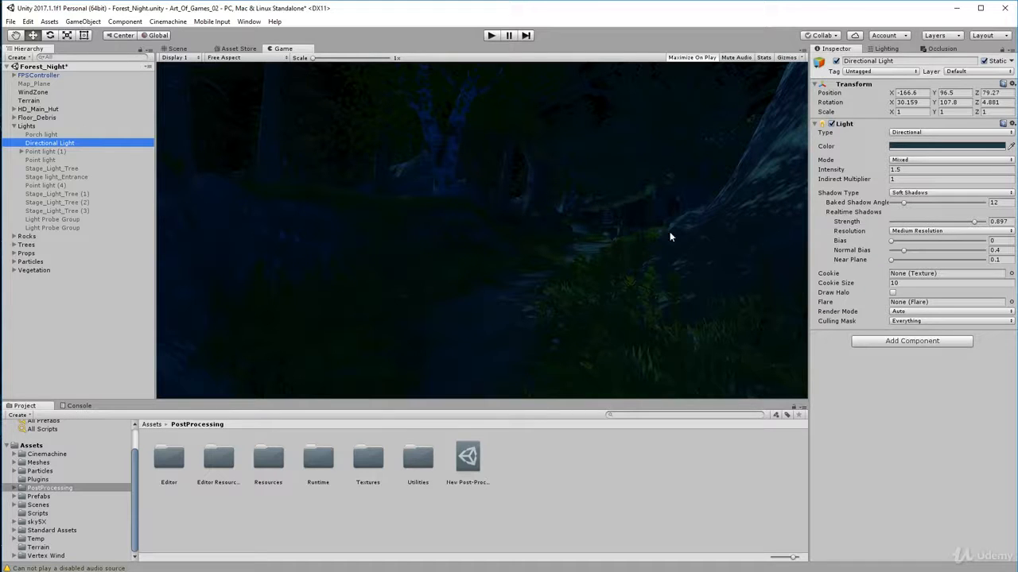
{"action": "left_click", "coordinate": [447, 148]}
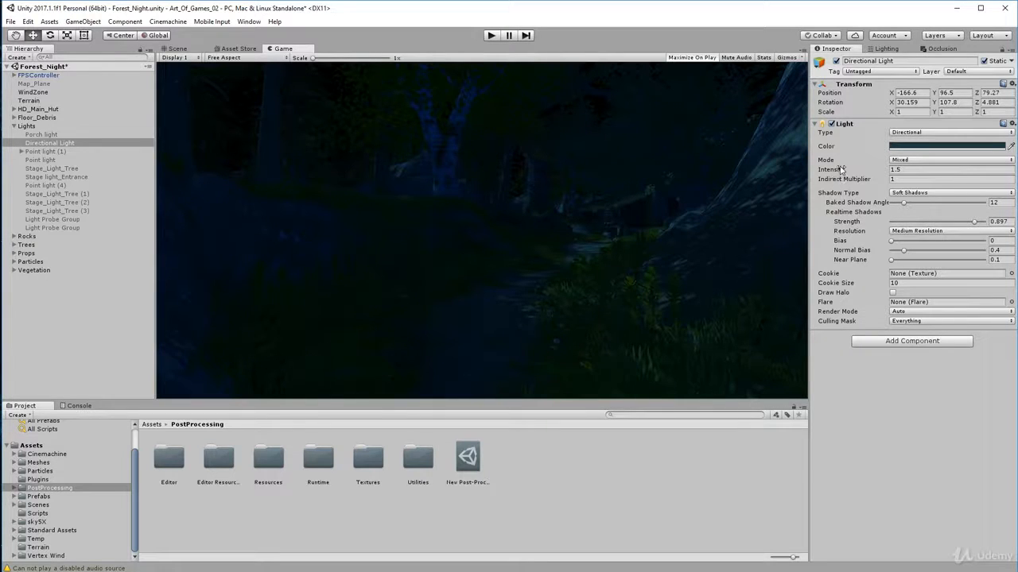
{"action": "left_click_drag", "start_coordinate": [831, 169], "coordinate": [882, 176]}
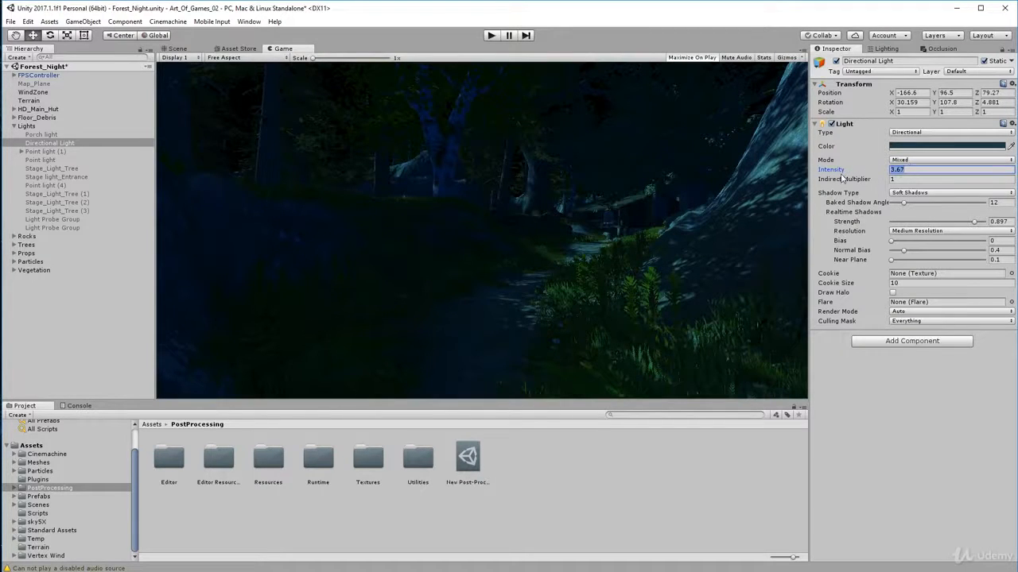
{"action": "type", "text": "3"}
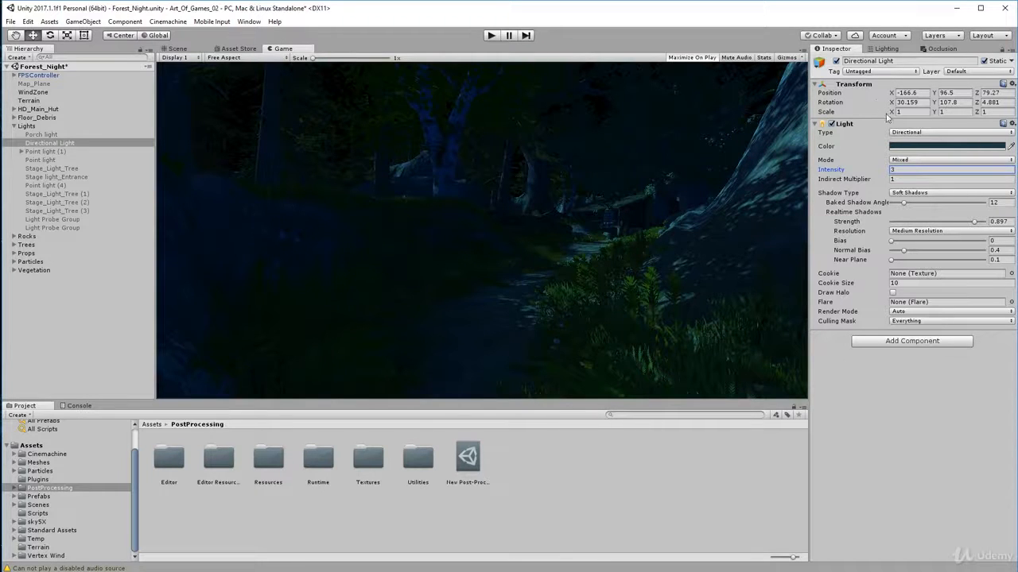
- Set the Directional Light's color to a more saturated teal blue, about 104558, and play-test the scene
{"action": "left_click", "coordinate": [910, 147]}
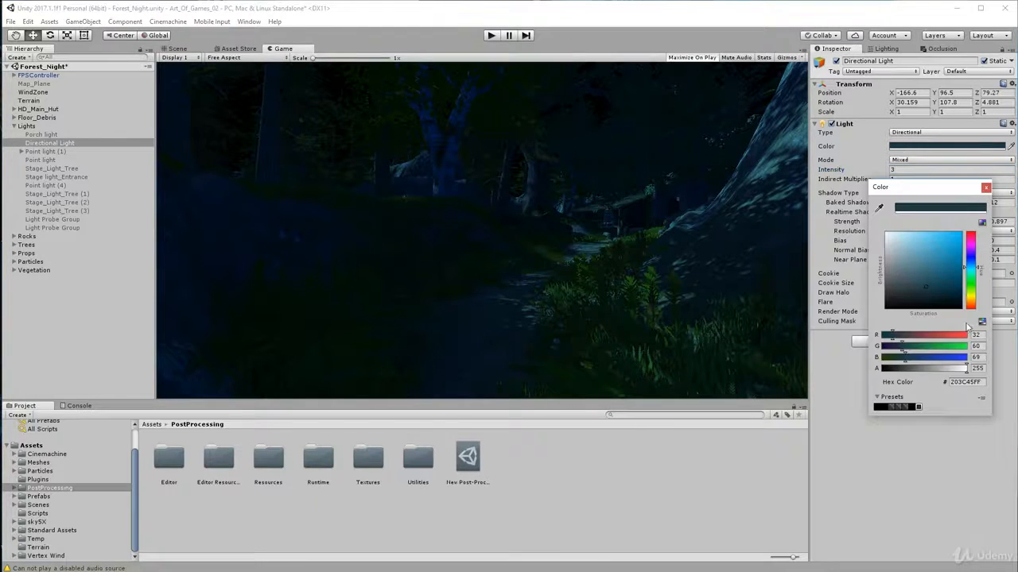
{"action": "left_click_drag", "start_coordinate": [948, 370], "coordinate": [984, 356]}
{"action": "left_click_drag", "start_coordinate": [918, 285], "coordinate": [946, 282]}
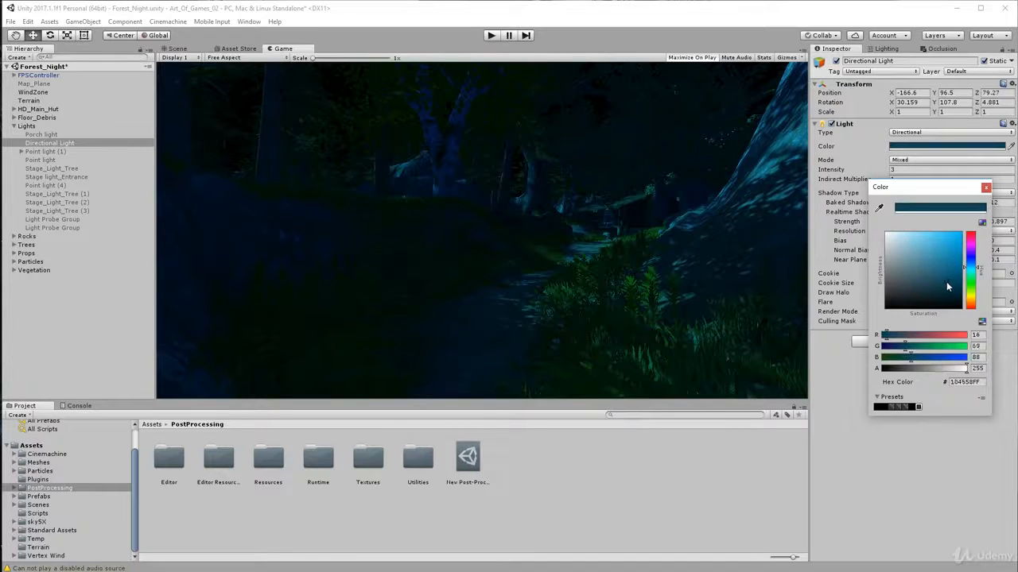
{"action": "left_click", "coordinate": [986, 188]}
{"action": "left_click", "coordinate": [493, 35]}
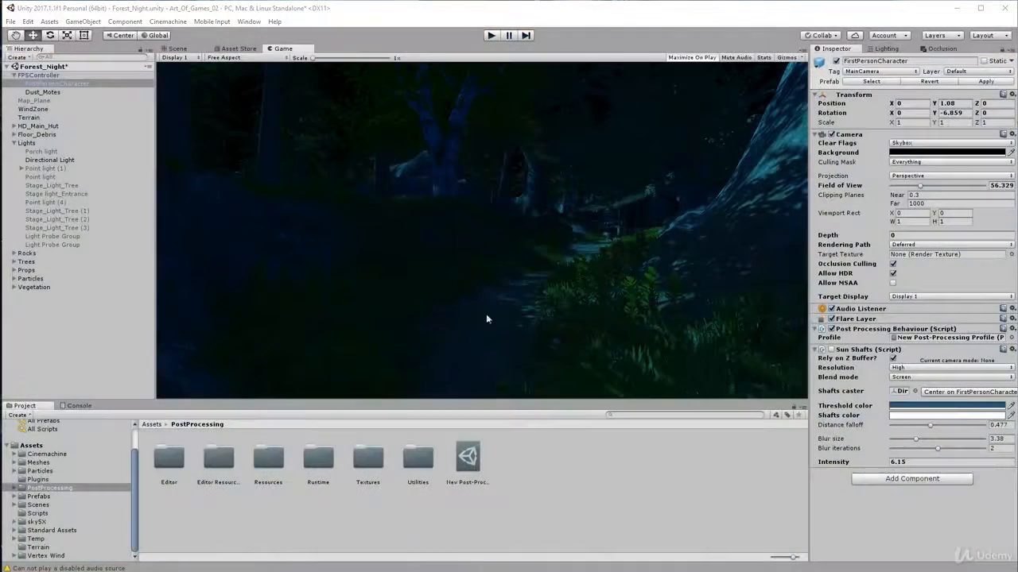
- Switch to the Scene view along the forest path and enable Fog in the scene's lighting settings
{"action": "key", "text": "alt"}
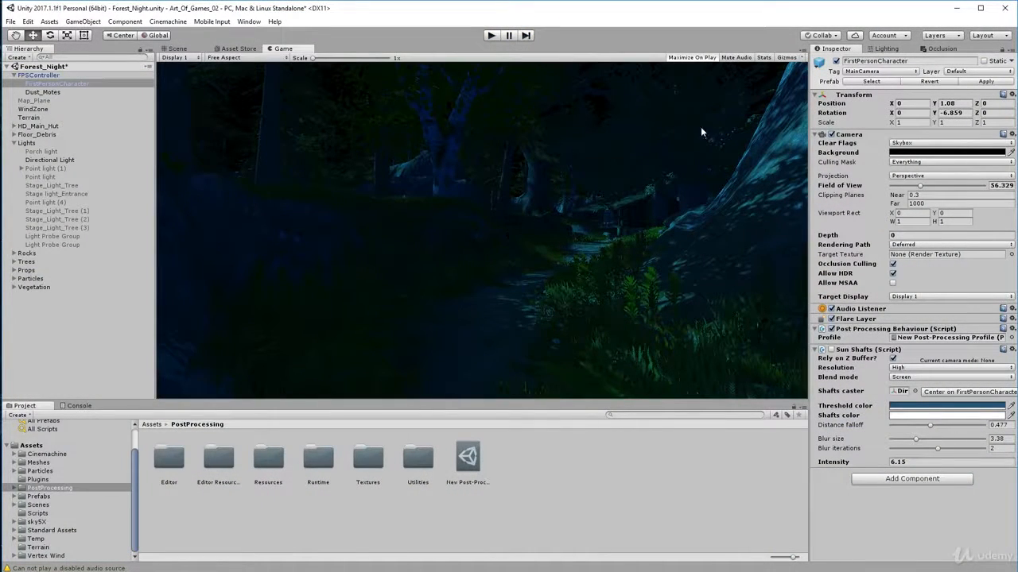
{"action": "left_click", "coordinate": [177, 49]}
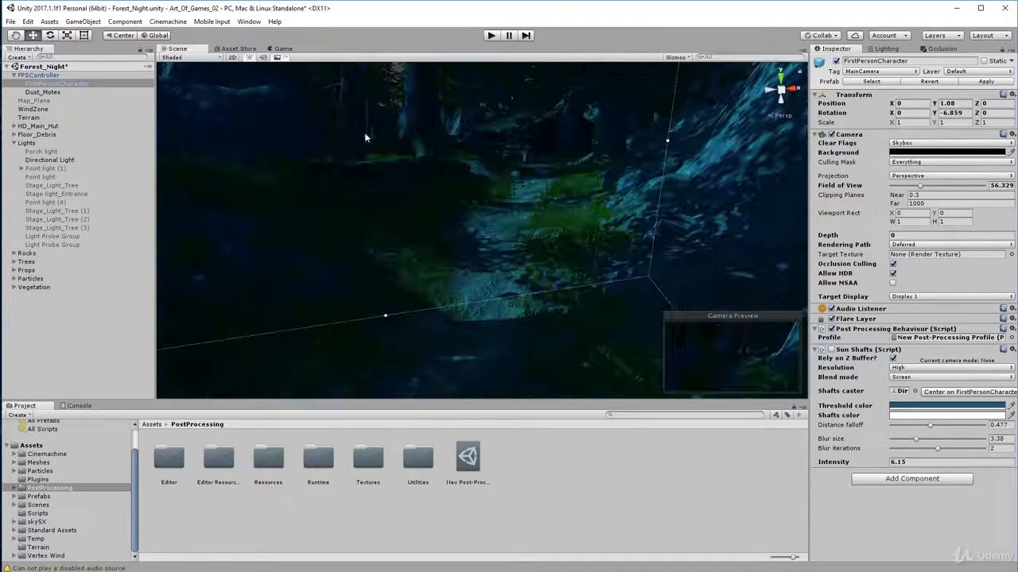
{"action": "mouse_move", "coordinate": [501, 197]}
{"action": "left_mouse_down", "text": "alt"}
{"action": "mouse_move", "coordinate": [505, 147]}
{"action": "mouse_move", "coordinate": [509, 210]}
{"action": "mouse_move", "coordinate": [511, 200]}
{"action": "left_mouse_up", "text": "alt"}
{"action": "left_click", "coordinate": [511, 199]}
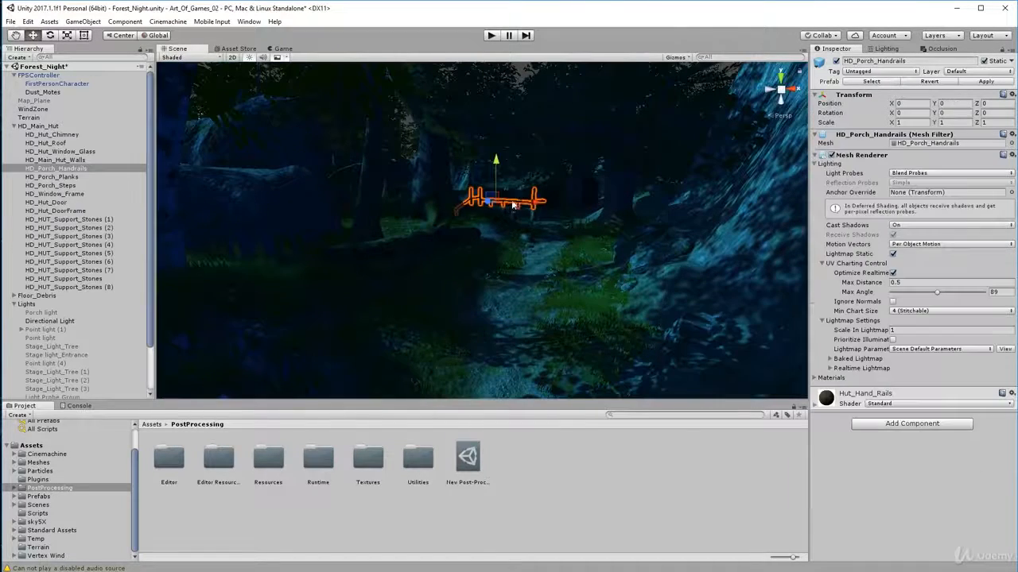
{"action": "left_click", "coordinate": [544, 267]}
{"action": "middle_click_drag", "start_coordinate": [496, 216], "coordinate": [483, 189]}
{"action": "left_click", "coordinate": [886, 49]}
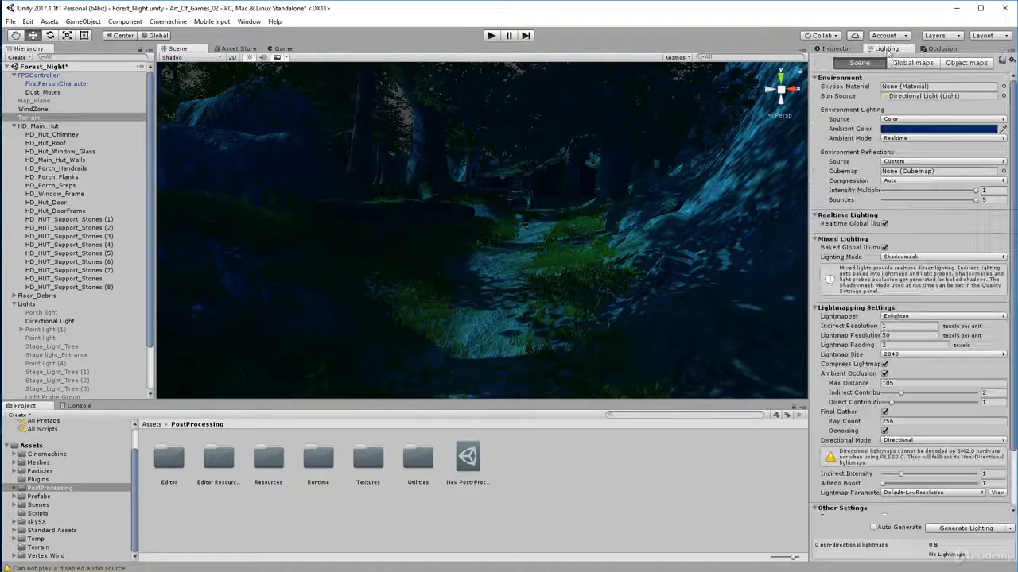
{"action": "scroll", "coordinate": [889, 456], "scroll_direction": "down", "scroll_amount": 2}
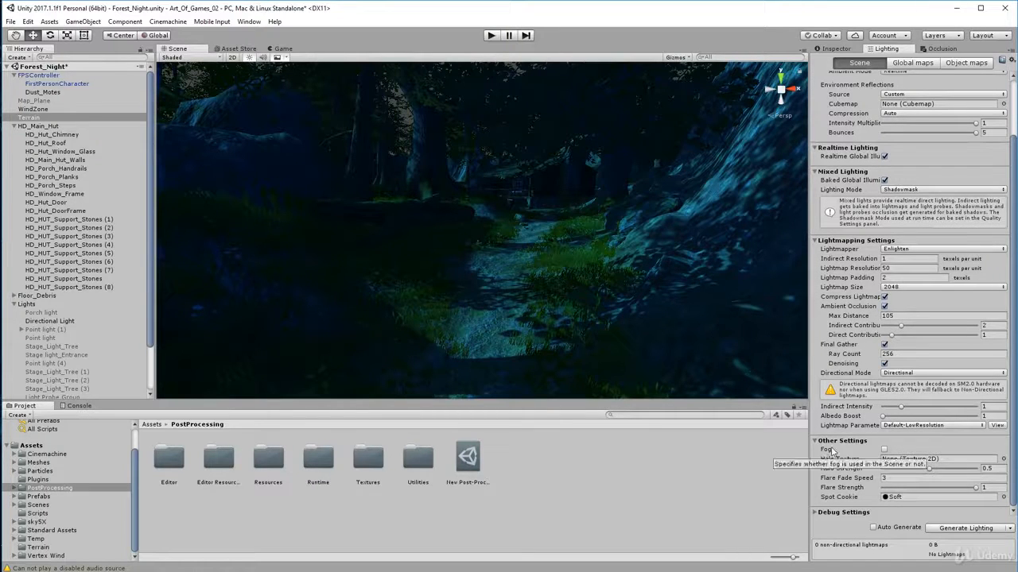
{"action": "left_click", "coordinate": [884, 450]}
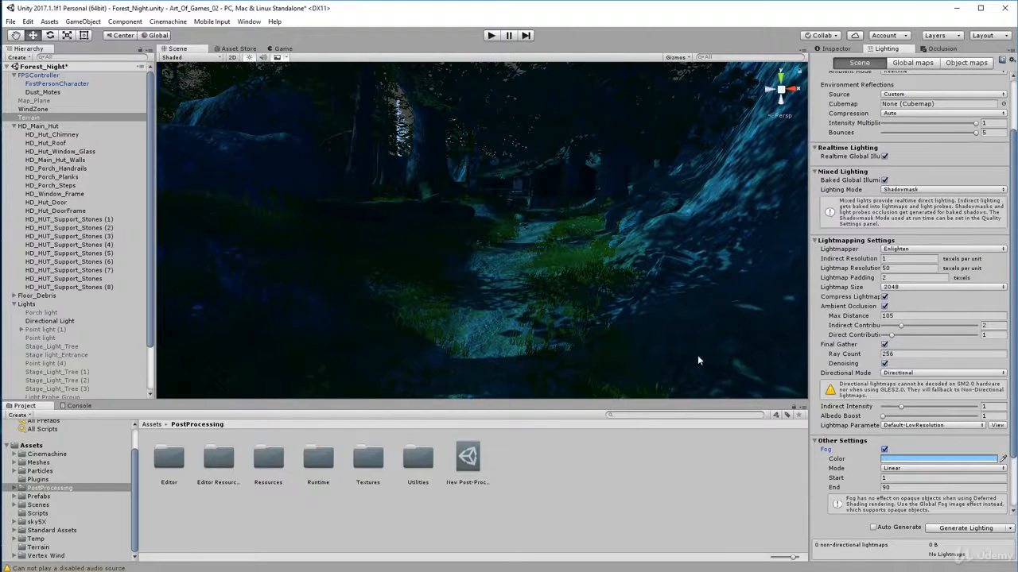
- Examine the fog around the hut and disable Fog in the scene's lighting settings
{"action": "right_click_drag", "start_coordinate": [513, 259], "coordinate": [555, 179]}
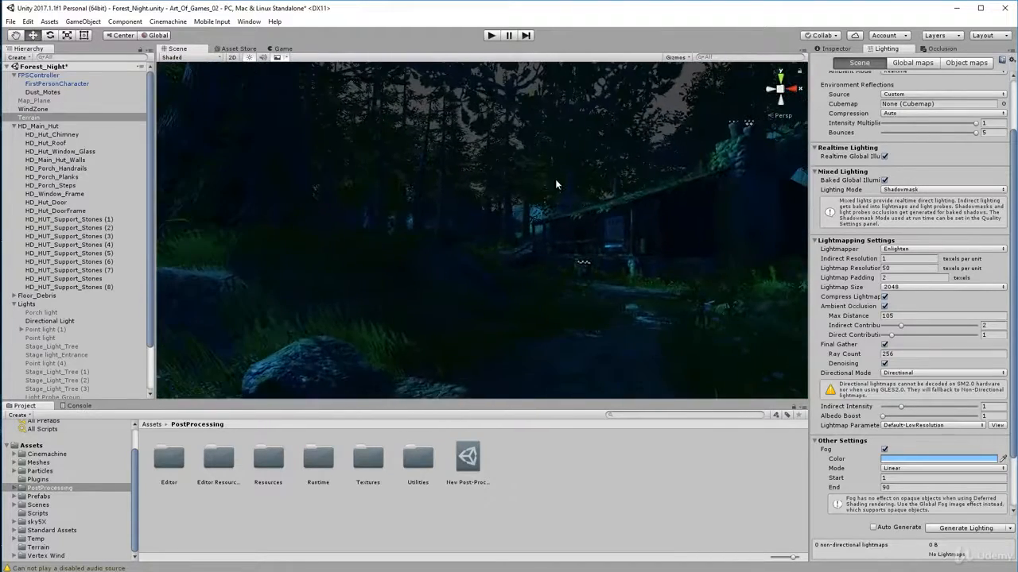
{"action": "right_click_drag", "start_coordinate": [443, 215], "coordinate": [470, 227]}
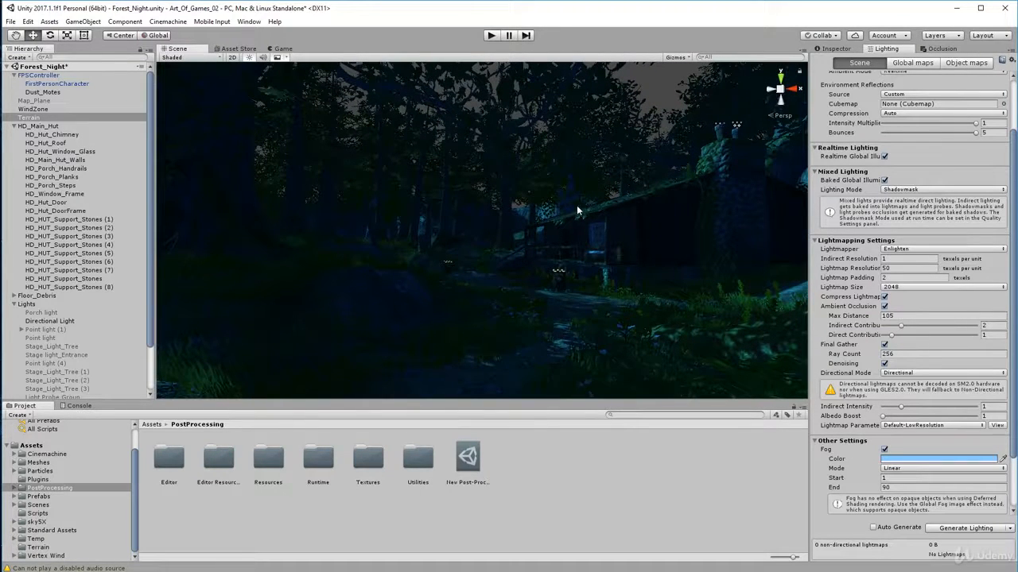
{"action": "left_click", "coordinate": [461, 476]}
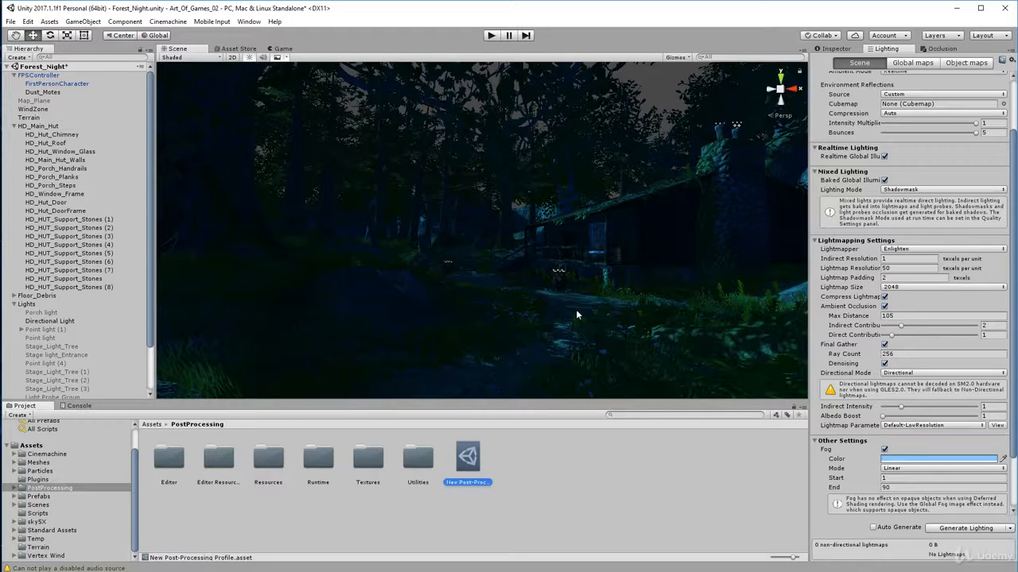
{"action": "left_click", "coordinate": [884, 450]}
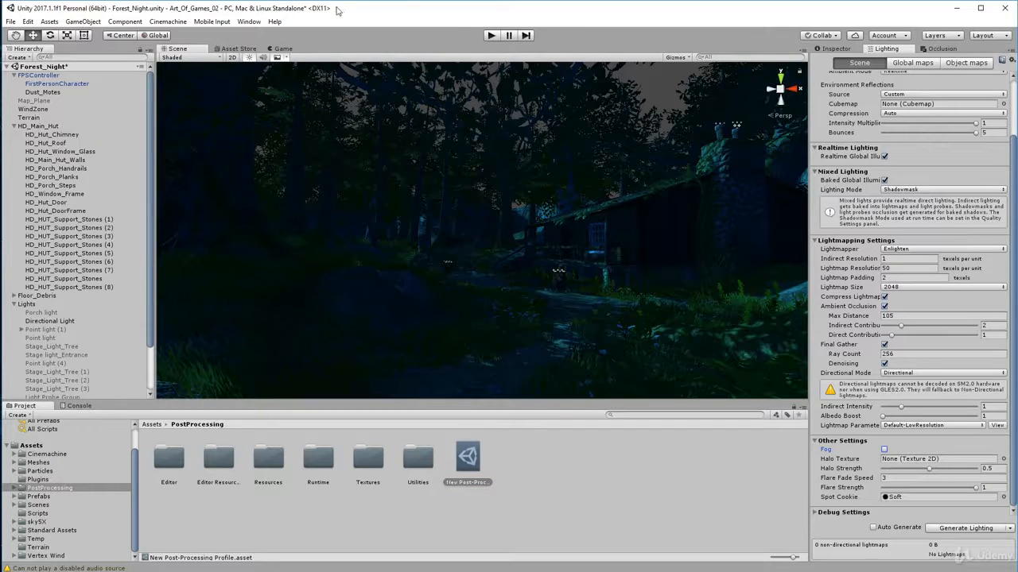
- Search the Asset Store for "Post Processing" and open the Post Processing Stack page by Unity Technologies
{"action": "left_click", "coordinate": [237, 48]}
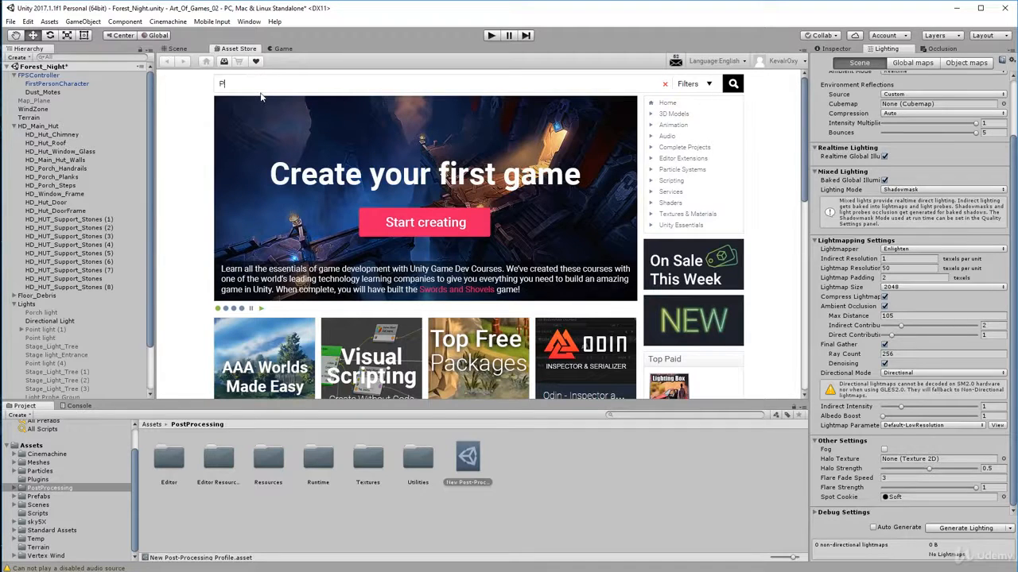
{"action": "type", "text": "Post Processing"}
{"action": "key", "text": "Return"}
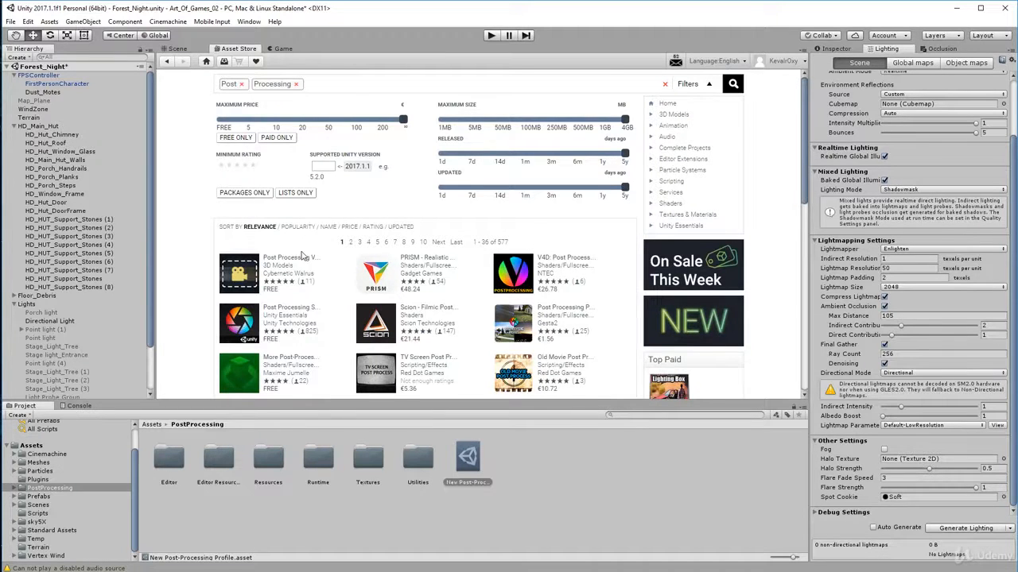
{"action": "scroll", "coordinate": [302, 256], "scroll_direction": "down", "scroll_amount": 1}
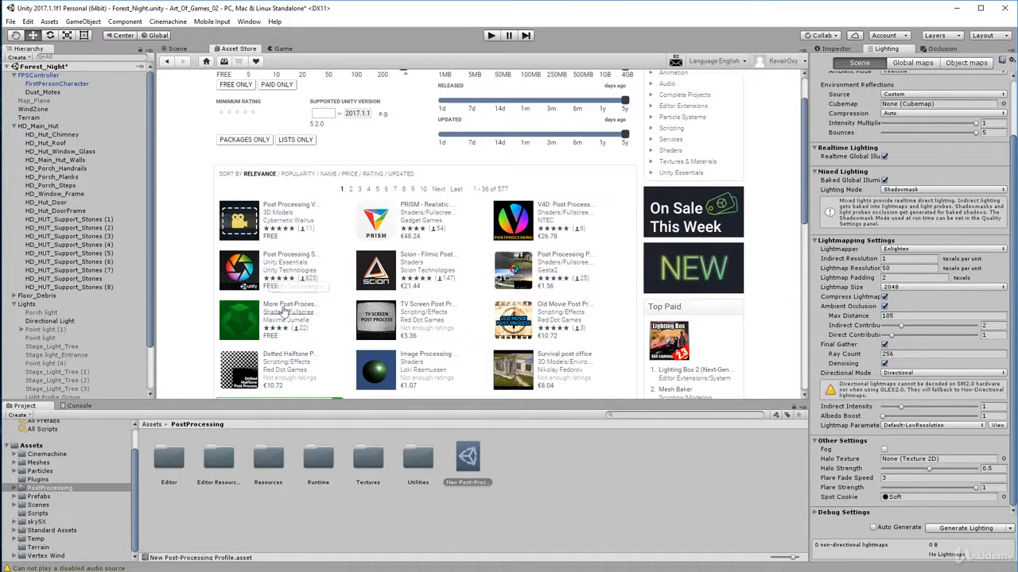
{"action": "left_click", "coordinate": [284, 253]}
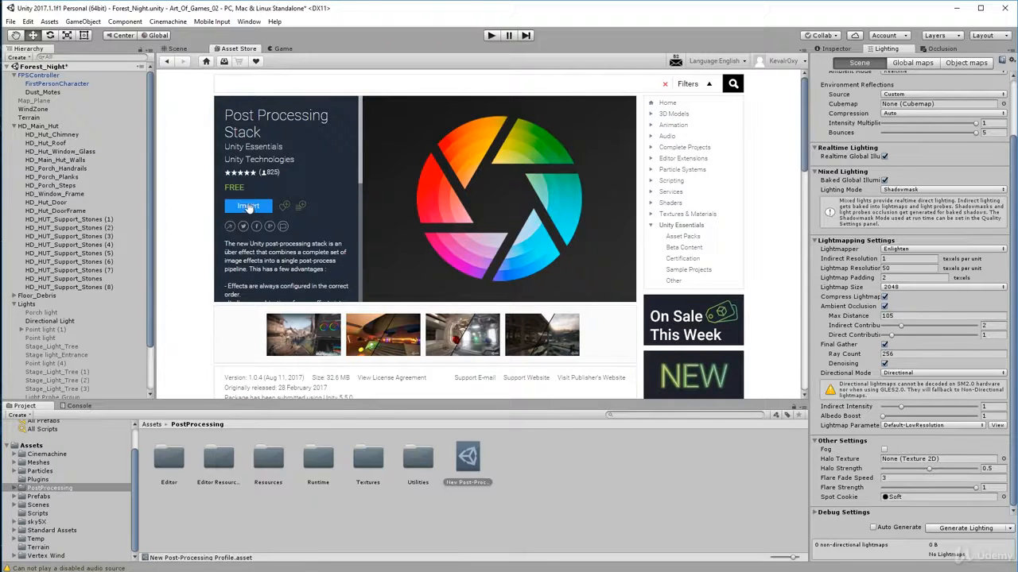
- Return to the Scene view, look through the PostProcessing folder and its subfolders, and show the New Post-Processing Profile's settings
{"action": "left_click", "coordinate": [38, 489]}
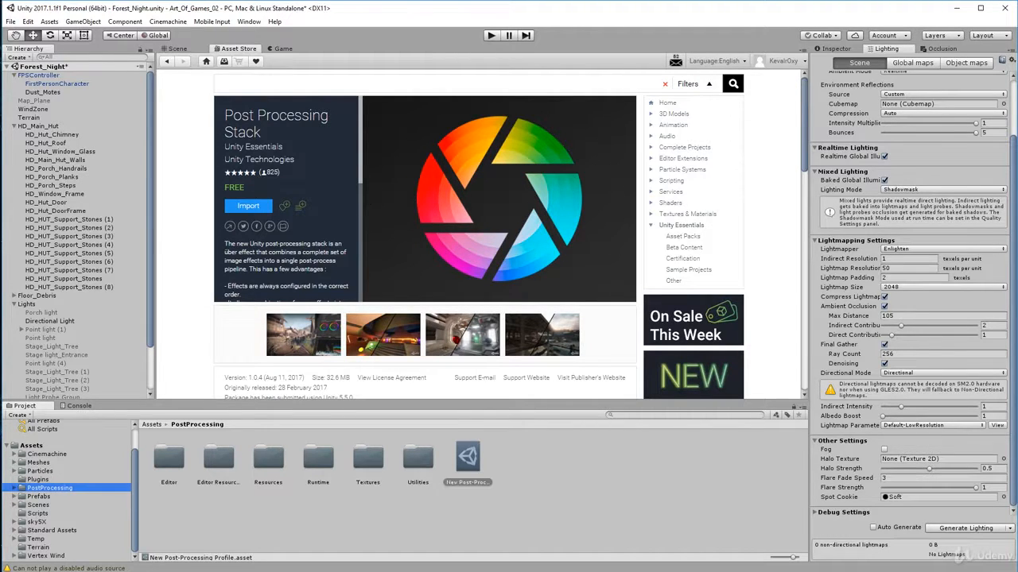
{"action": "left_click", "coordinate": [175, 49]}
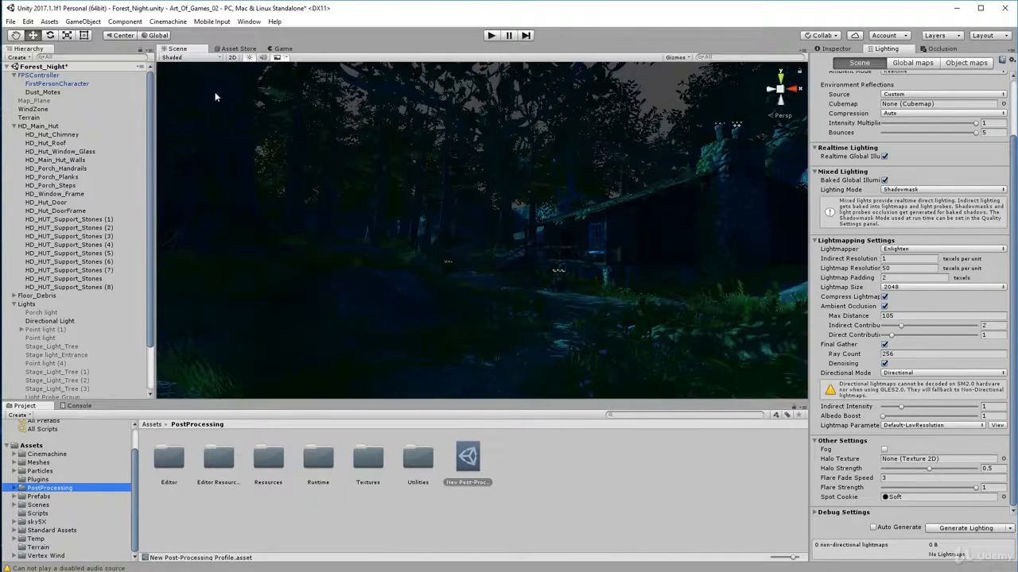
{"action": "left_click", "coordinate": [191, 490]}
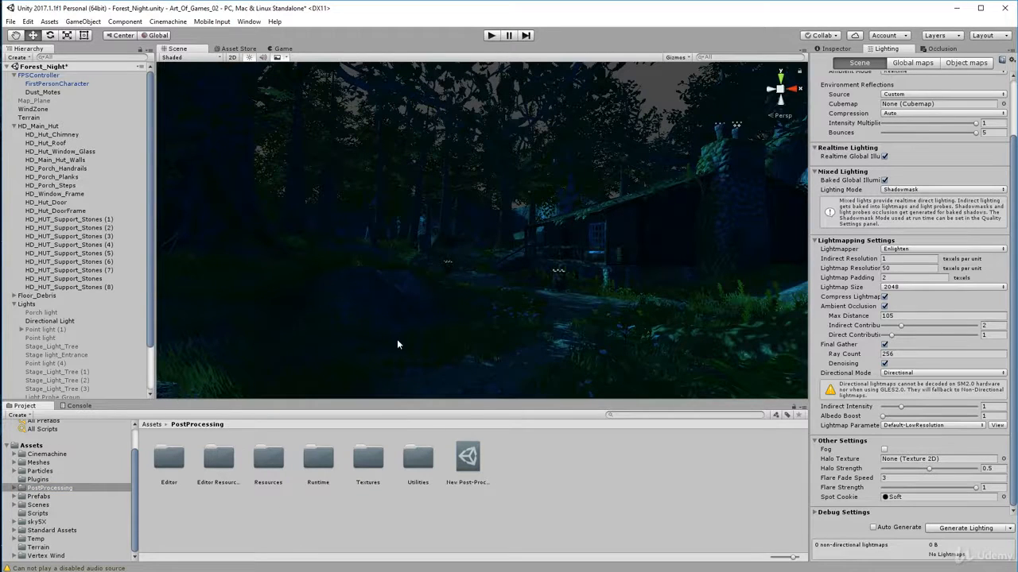
{"action": "left_click", "coordinate": [44, 454]}
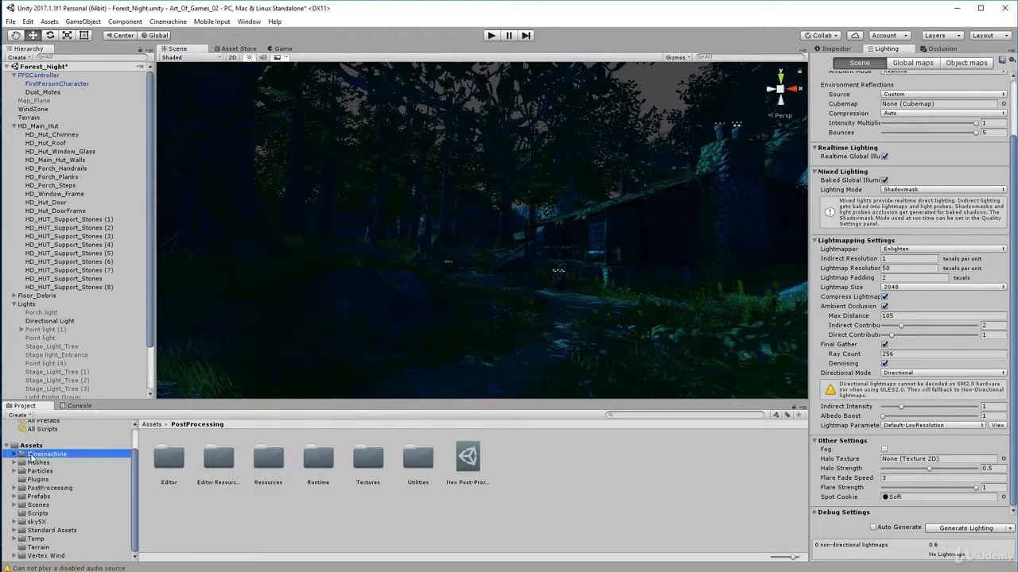
{"action": "left_click", "coordinate": [43, 489]}
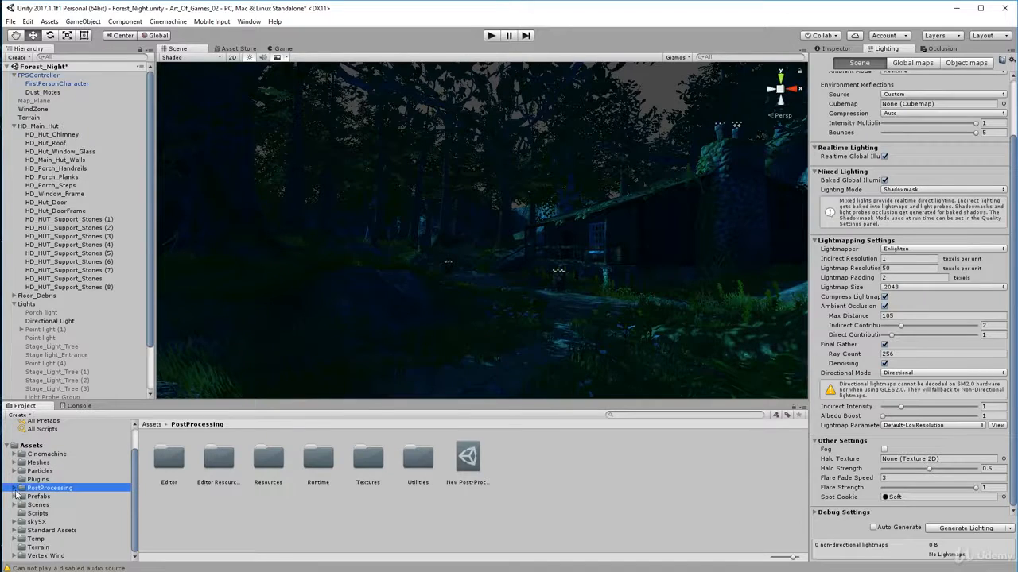
{"action": "left_click", "coordinate": [22, 488]}
{"action": "left_click", "coordinate": [47, 531]}
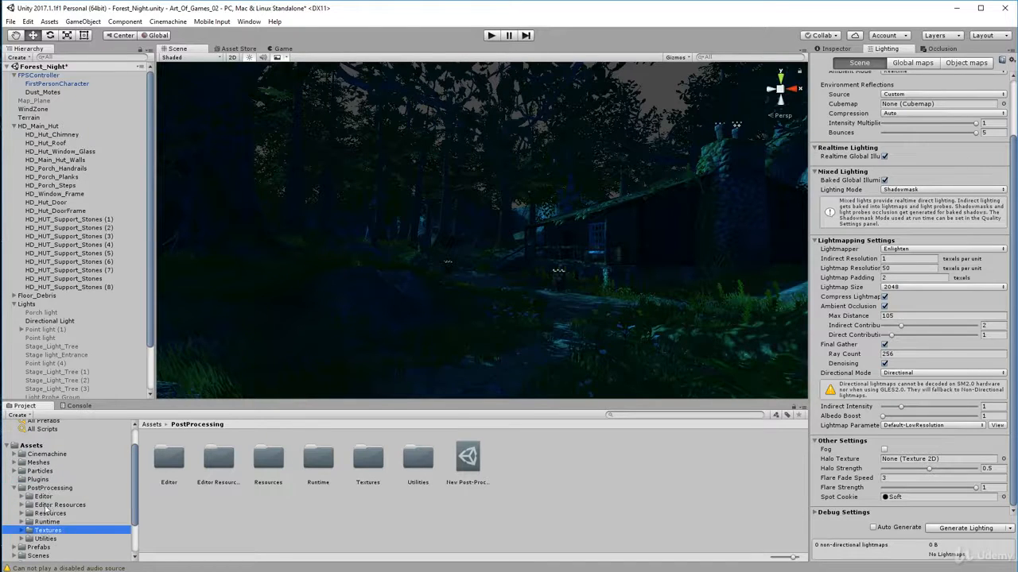
{"action": "left_click", "coordinate": [46, 505]}
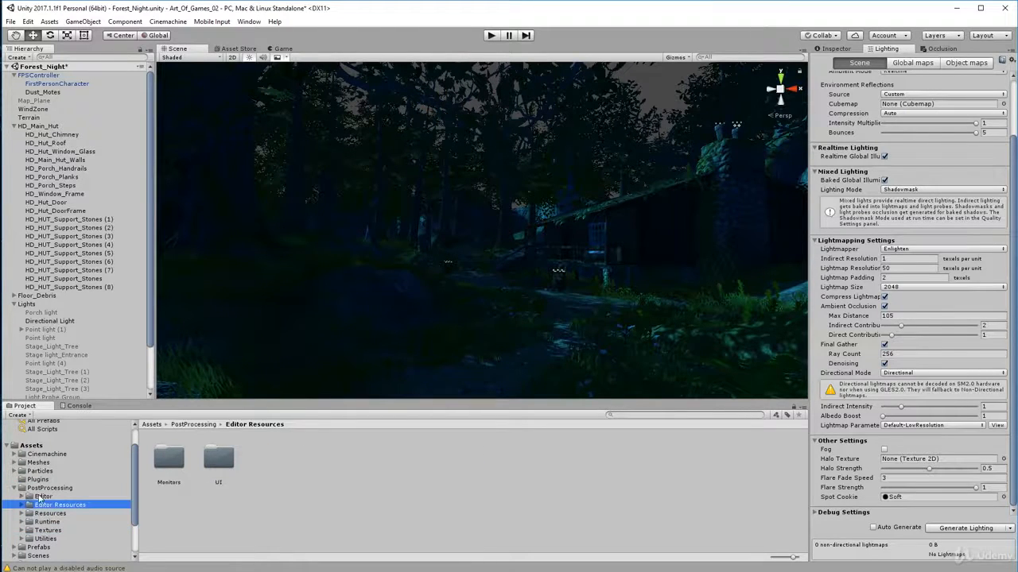
{"action": "left_click", "coordinate": [43, 489]}
{"action": "left_click", "coordinate": [417, 469]}
{"action": "left_click", "coordinate": [467, 461]}
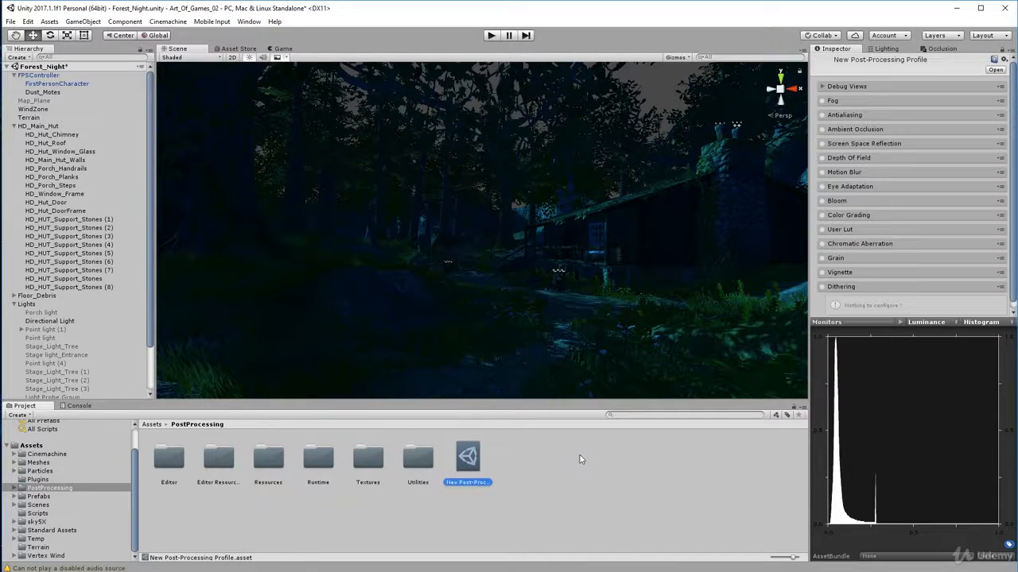
- Show FirstPersonCharacter's components and collapse the HD_Main_Hut and Lights groups
{"action": "left_click", "coordinate": [61, 84]}
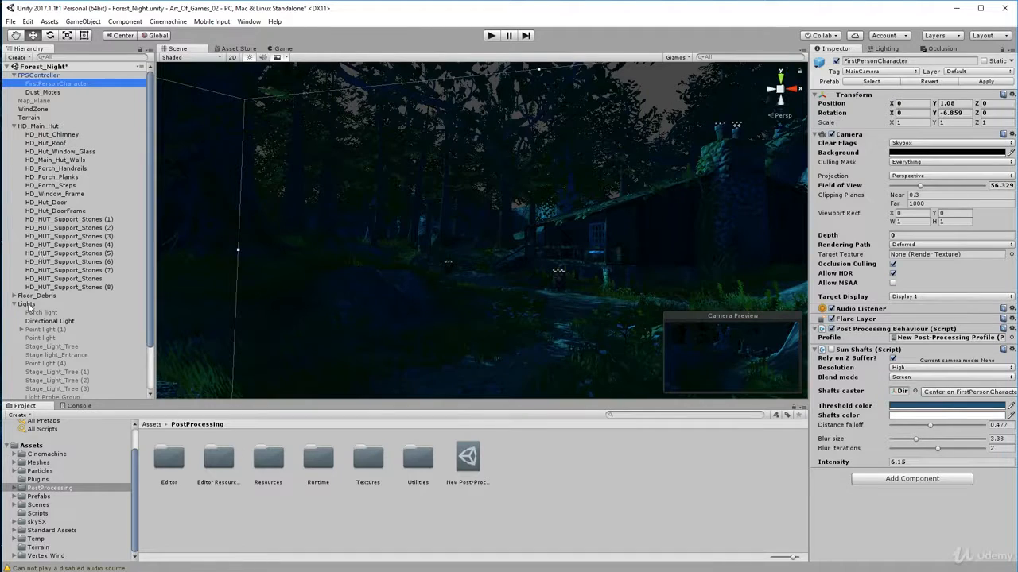
{"action": "left_click", "coordinate": [14, 126]}
{"action": "left_click", "coordinate": [14, 143]}
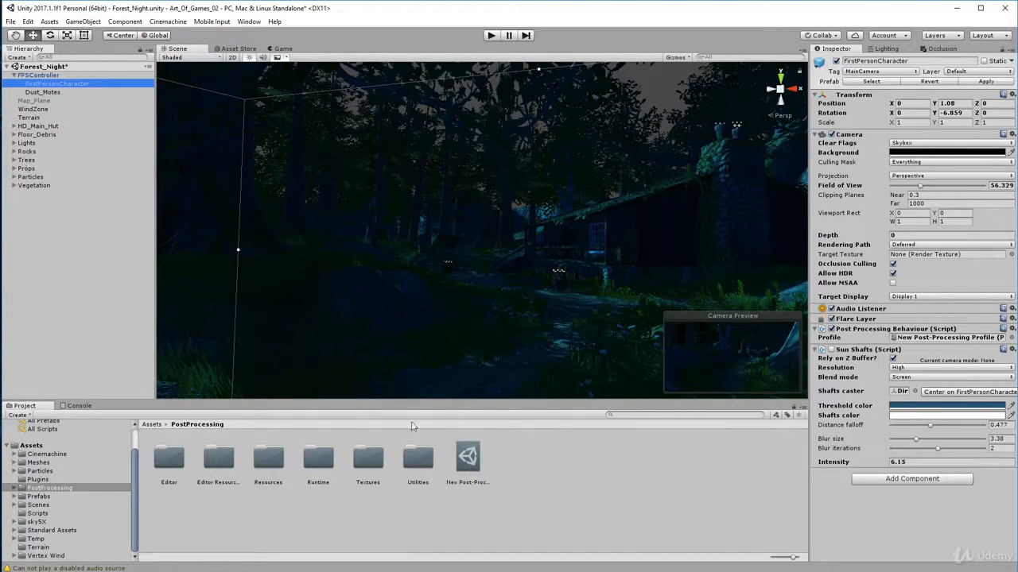
- Delete the New Post-Processing Profile asset from the PostProcessing folder
{"action": "left_click", "coordinate": [465, 522]}
{"action": "left_click", "coordinate": [469, 480]}
{"action": "key", "text": "Delete"}
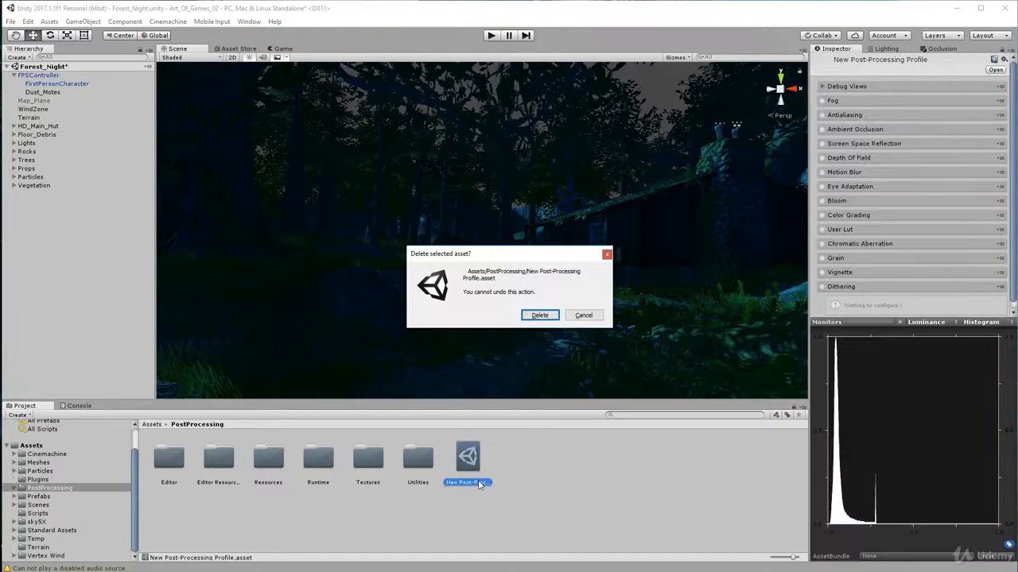
{"action": "left_click", "coordinate": [539, 315]}
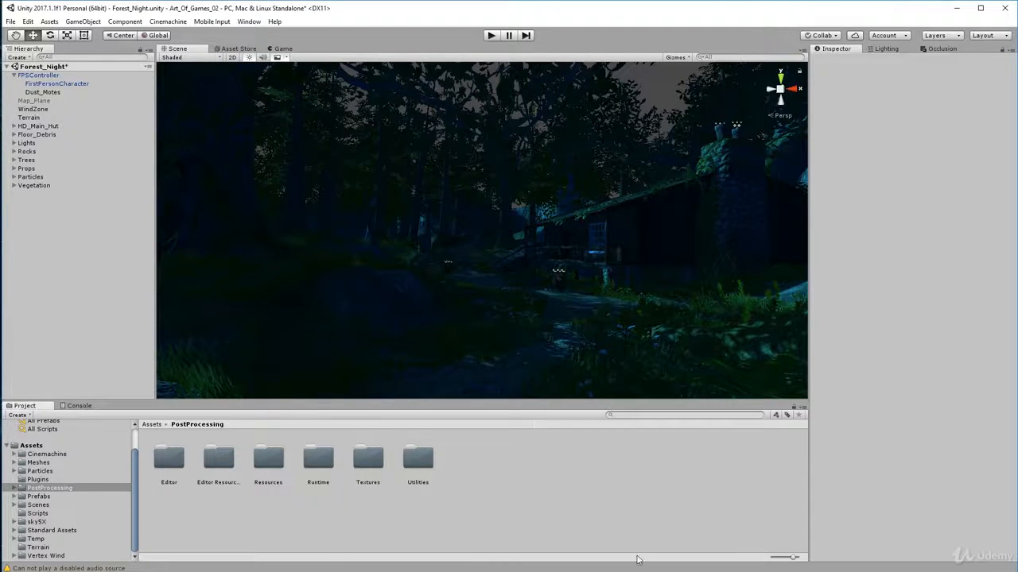
- Create a Post-Processing Profile named Forest_Night in the PostProcessing folder and enlarge the room for its effects list
{"action": "right_click", "coordinate": [501, 461]}
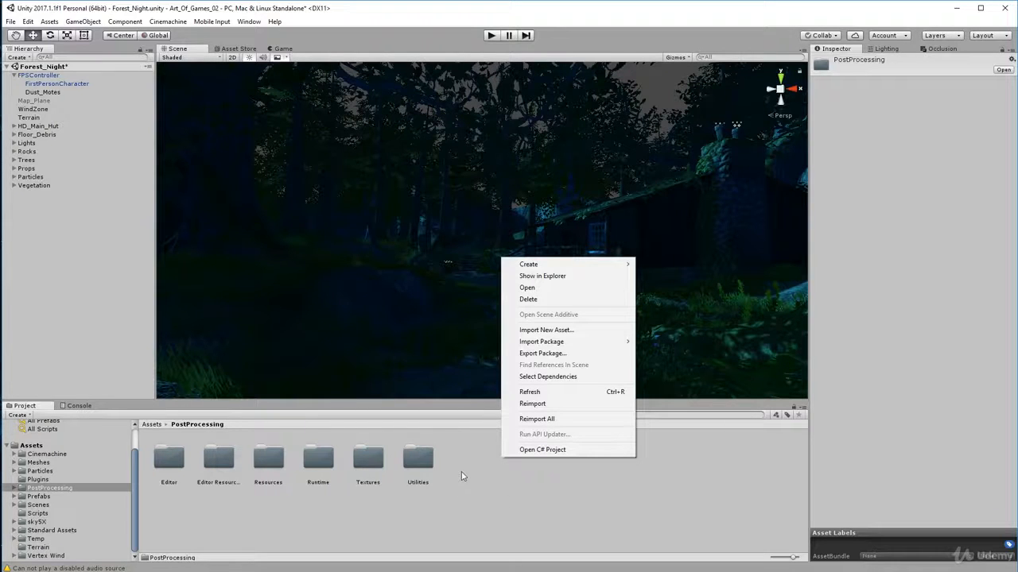
{"action": "mouse_move", "coordinate": [541, 267]}
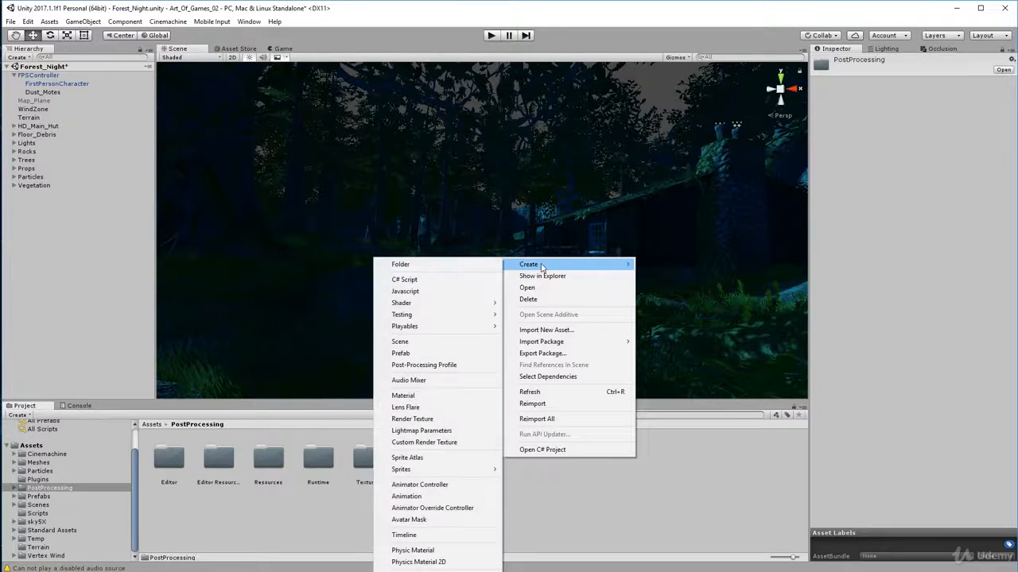
{"action": "left_click", "coordinate": [430, 367]}
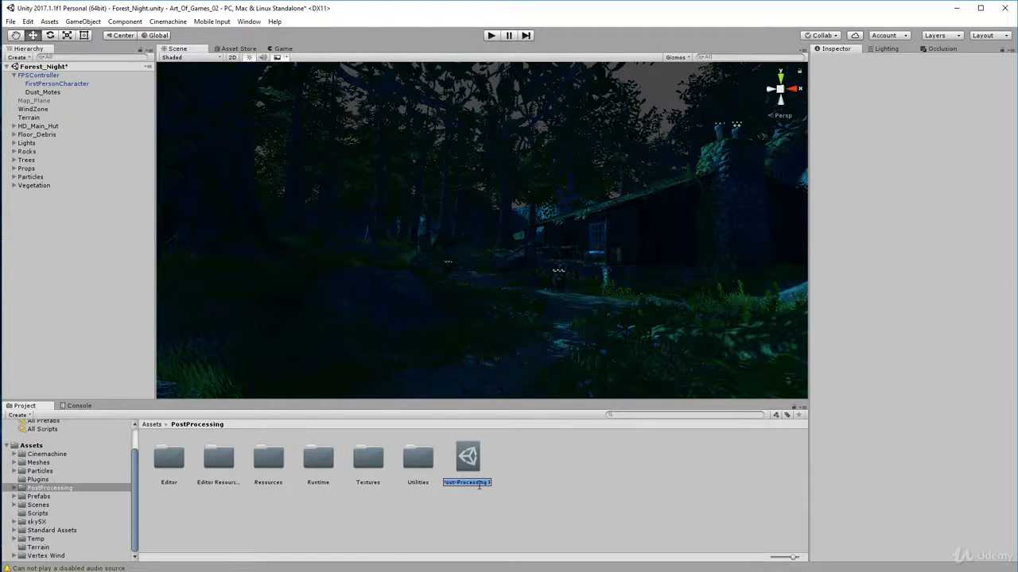
{"action": "type", "text": "Forest_Night"}
{"action": "key", "text": "Return"}
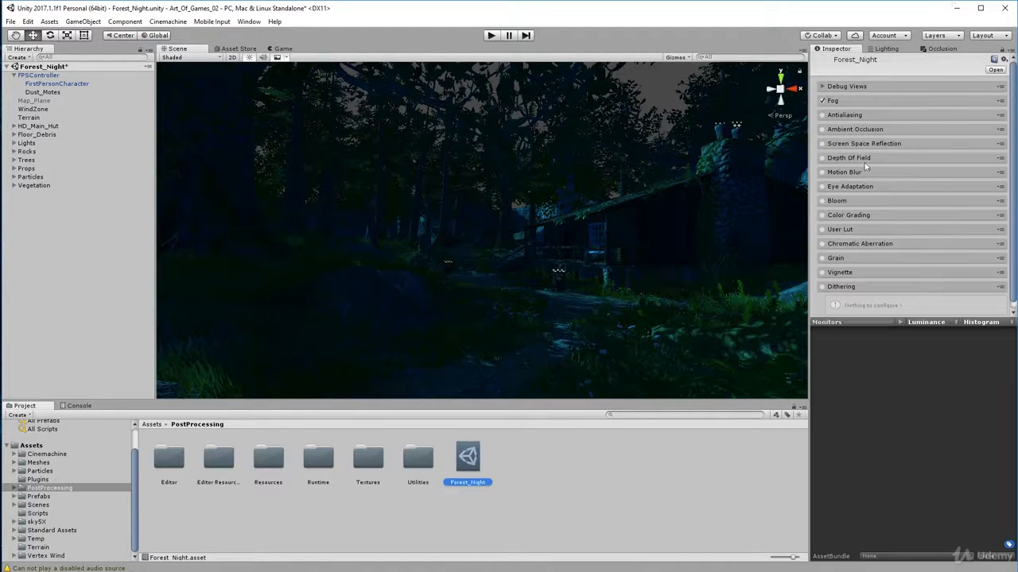
{"action": "left_click_drag", "start_coordinate": [867, 322], "coordinate": [867, 374]}
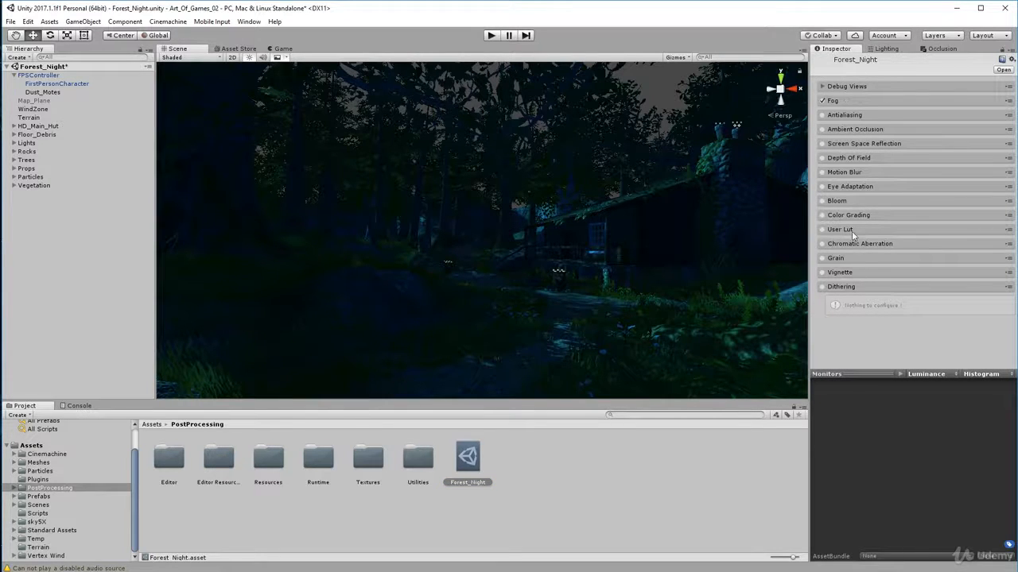
- Remove the Post Processing Behaviour component from FirstPersonCharacter
{"action": "left_click", "coordinate": [53, 83]}
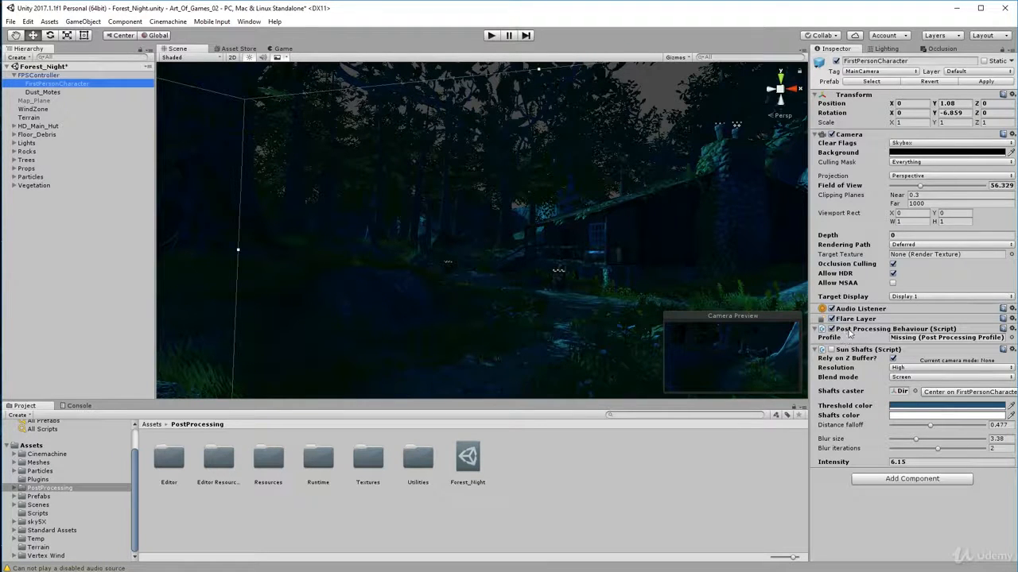
{"action": "left_click", "coordinate": [1012, 329]}
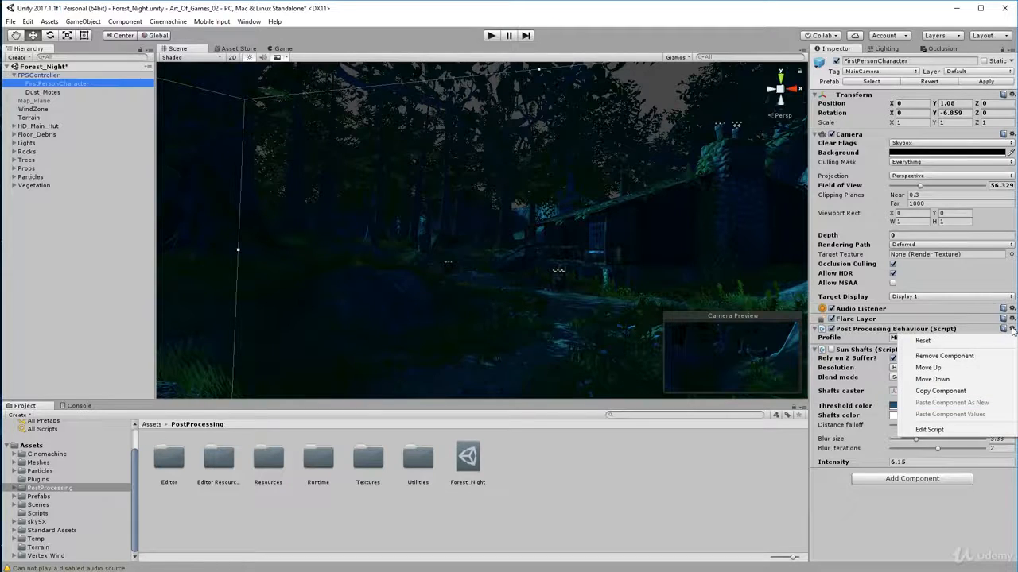
{"action": "left_click", "coordinate": [958, 357]}
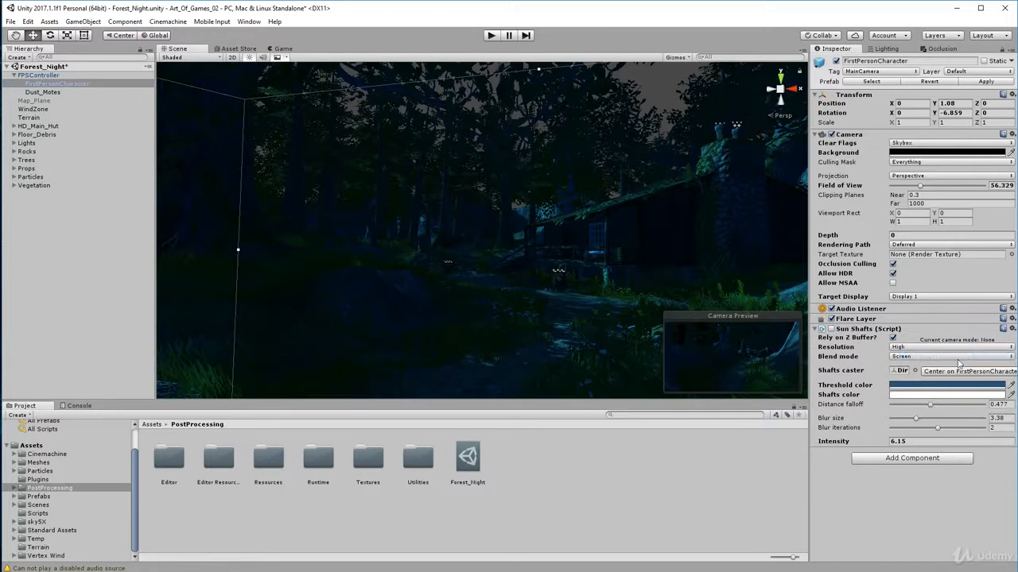
- Add a Post-Processing Behaviour component to FirstPersonCharacter
{"action": "left_click", "coordinate": [919, 459]}
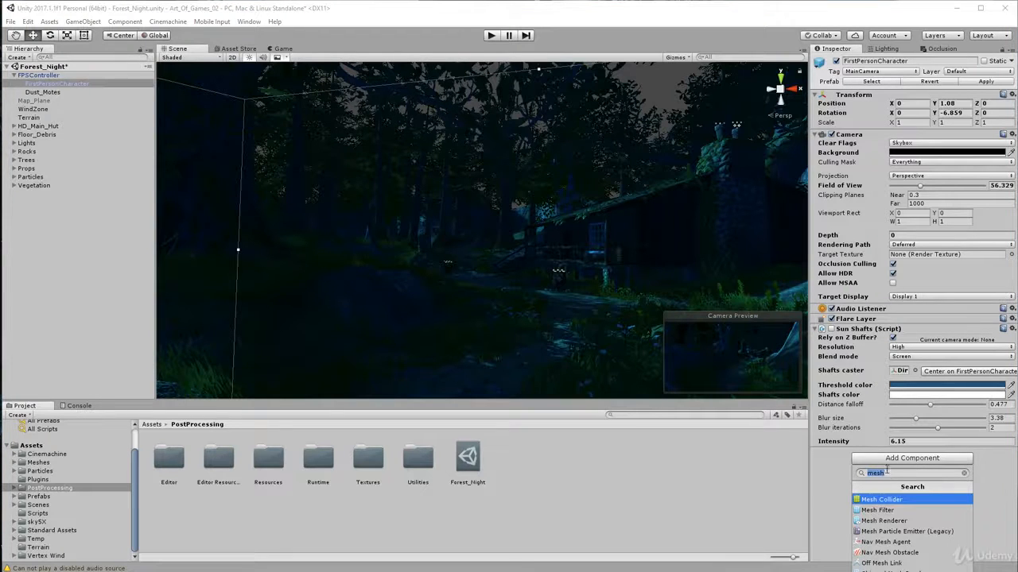
{"action": "type", "text": "Posa"}
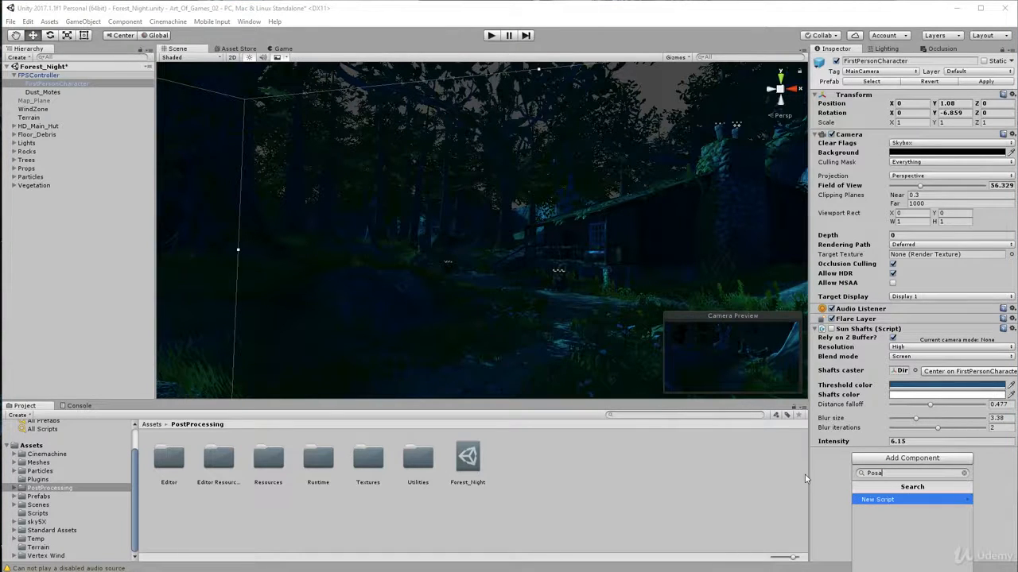
{"action": "key", "text": "BackSpace"}
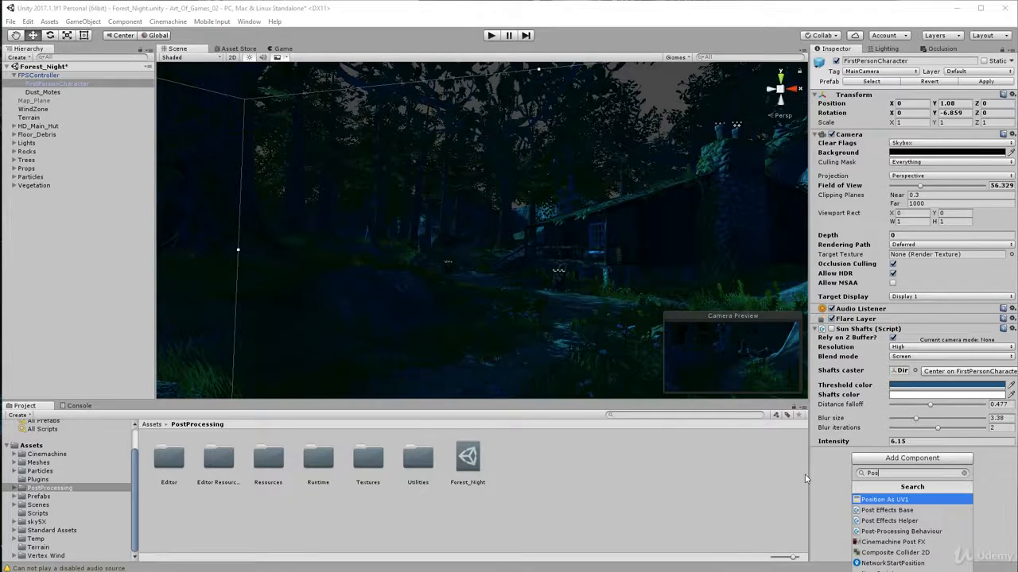
{"action": "type", "text": "t"}
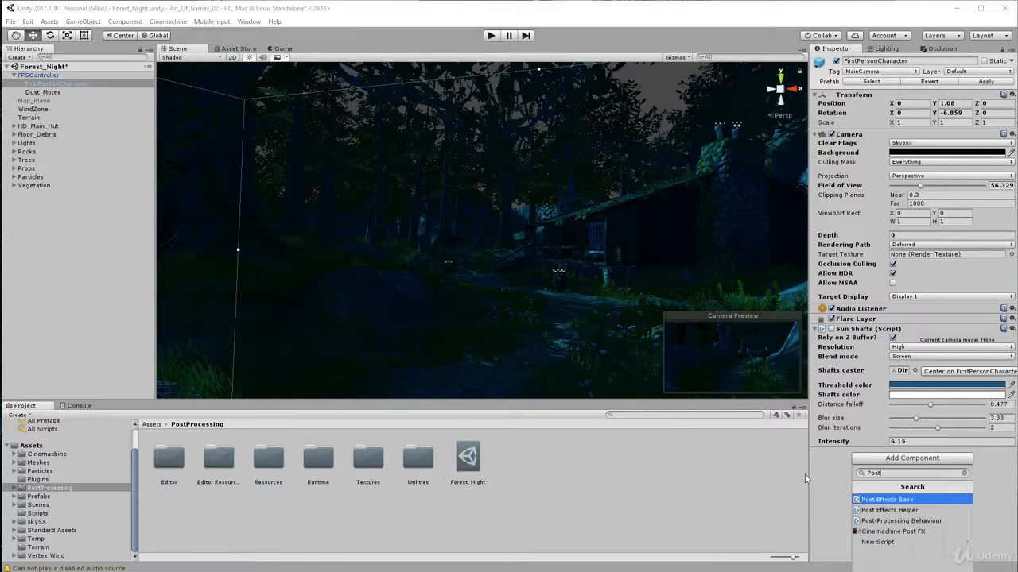
{"action": "left_click", "coordinate": [873, 524]}
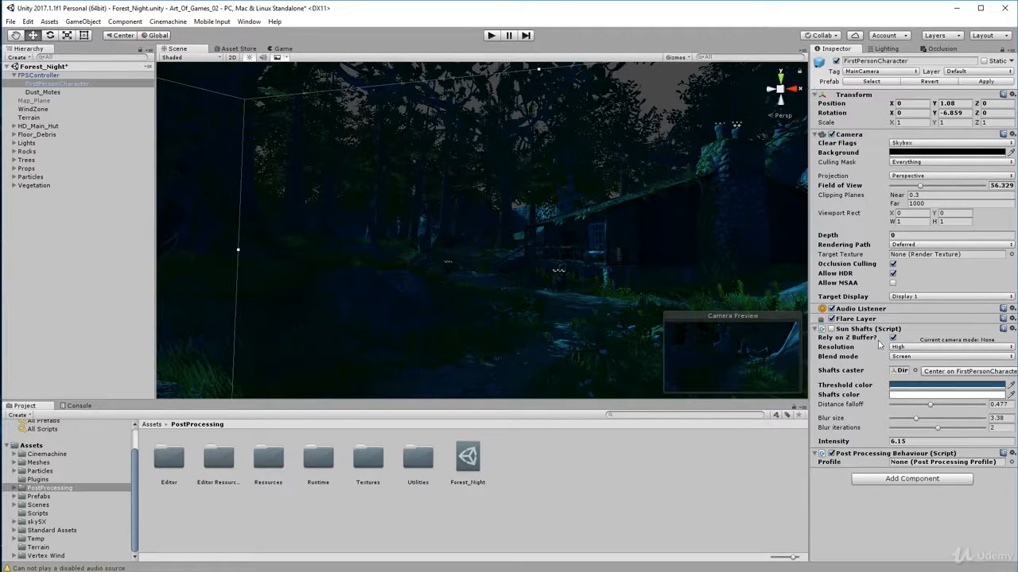
- Move the Post Processing Behaviour component up to directly below Camera, accepting the break of the prefab instance
{"action": "left_click", "coordinate": [942, 462]}
{"action": "left_click", "coordinate": [1012, 454]}
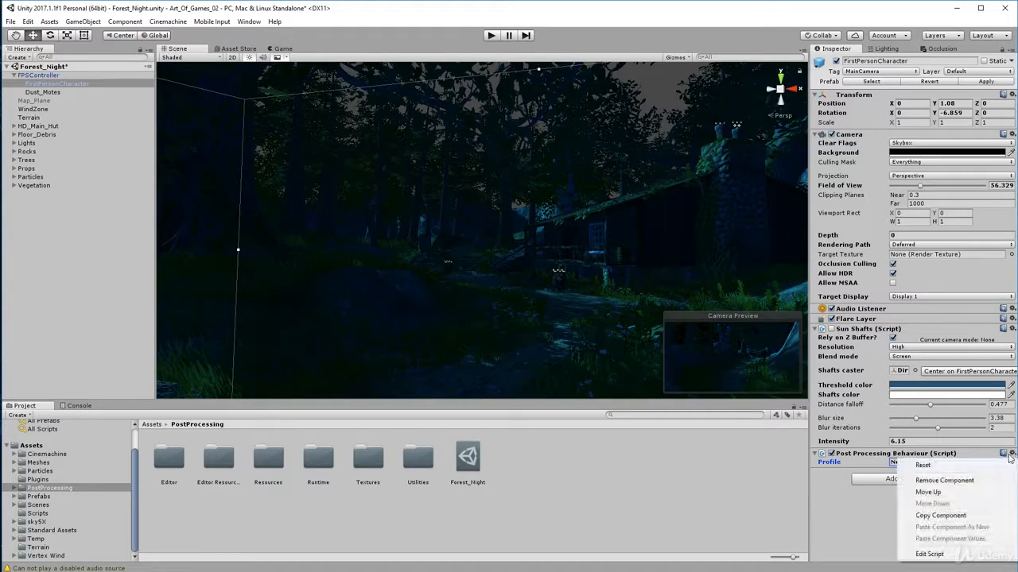
{"action": "left_click", "coordinate": [981, 493]}
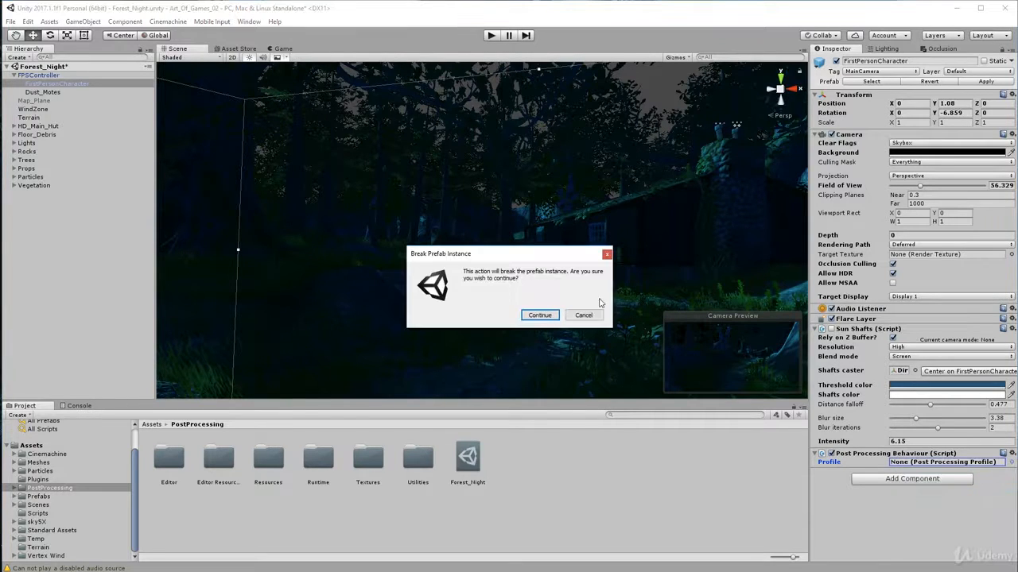
{"action": "left_click", "coordinate": [539, 315]}
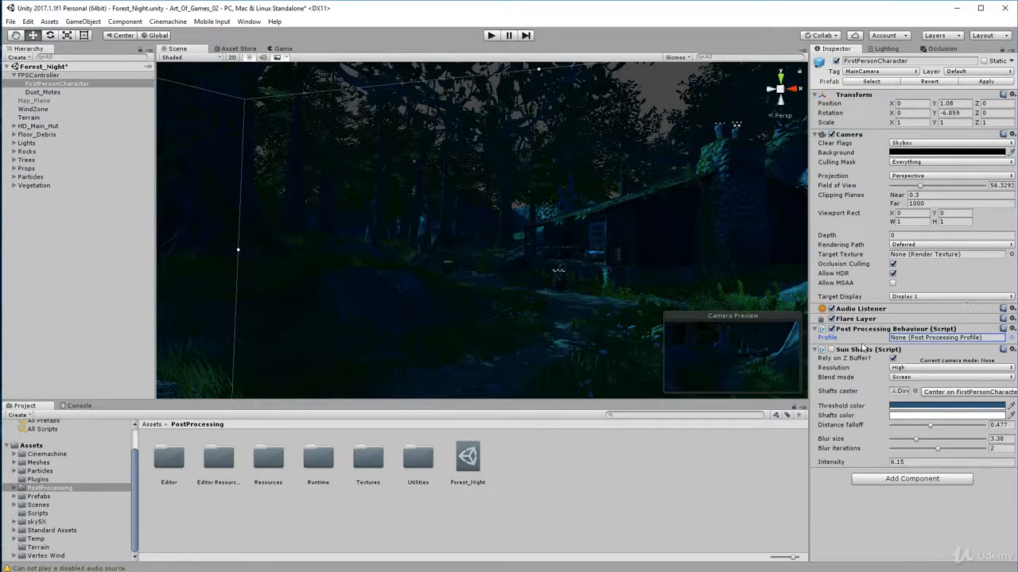
{"action": "left_click", "coordinate": [1012, 329]}
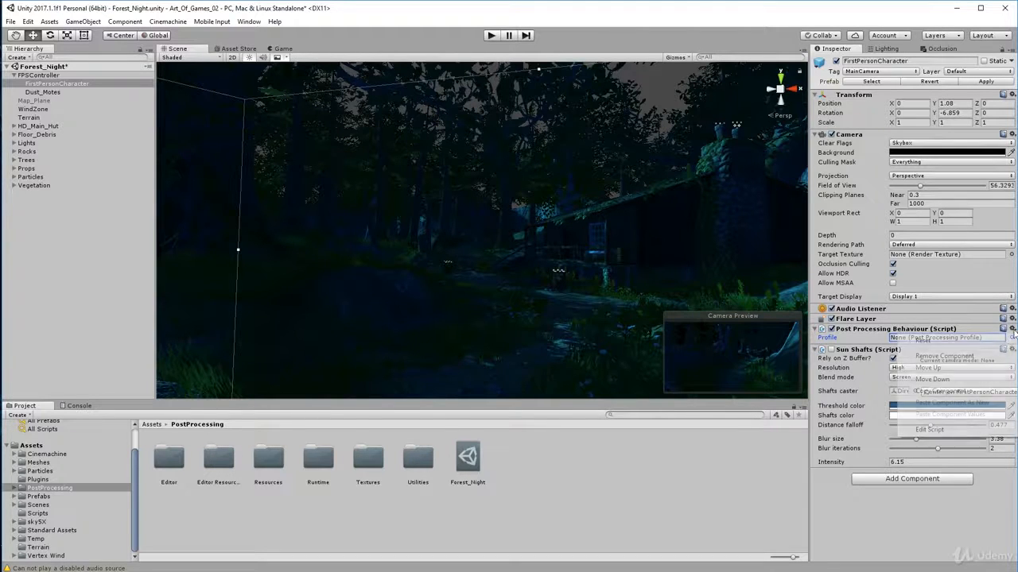
{"action": "left_click", "coordinate": [977, 368]}
{"action": "left_click", "coordinate": [1012, 319]}
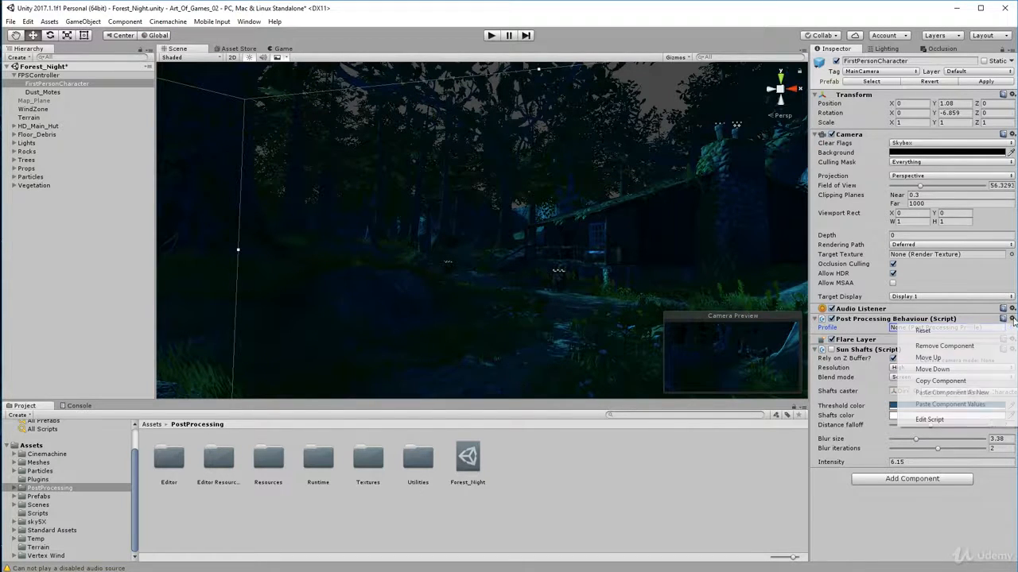
{"action": "left_click", "coordinate": [986, 358]}
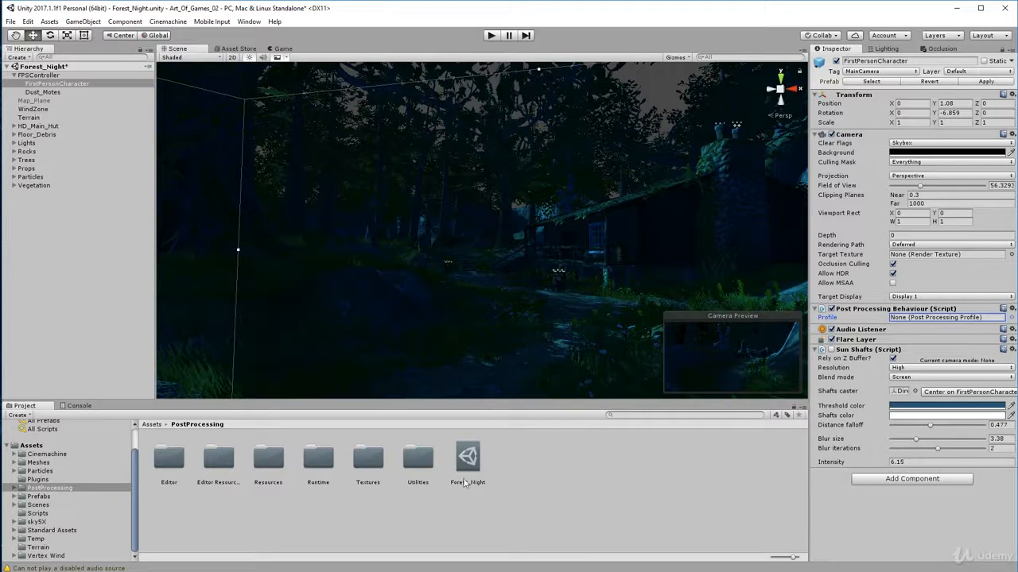
- Assign the Forest_Night profile to the Post Processing Behaviour and expand the profile's Fog settings, keeping Fog enabled
{"action": "left_click_drag", "start_coordinate": [468, 460], "coordinate": [907, 318]}
{"action": "left_click", "coordinate": [471, 469]}
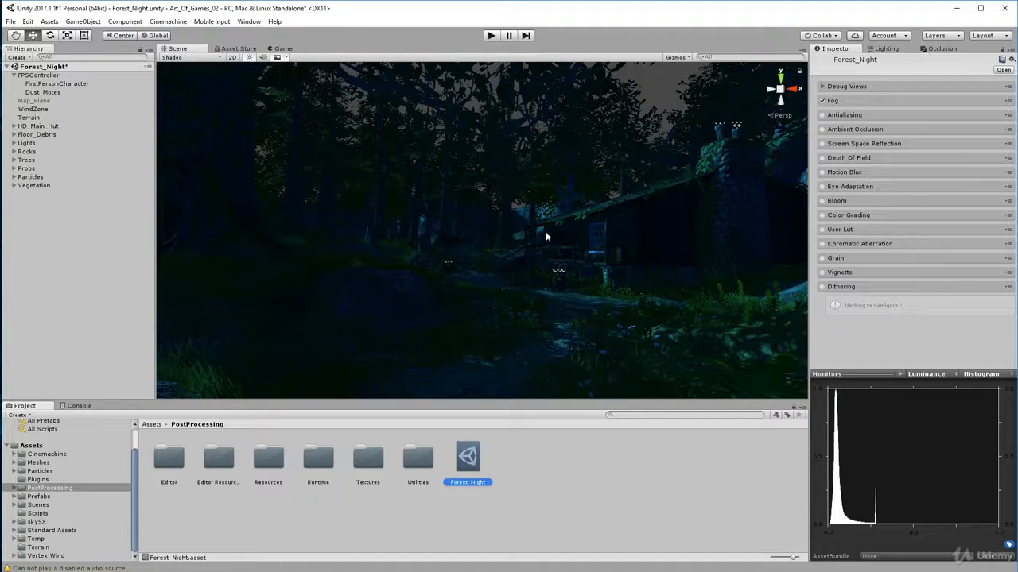
{"action": "left_click", "coordinate": [835, 104]}
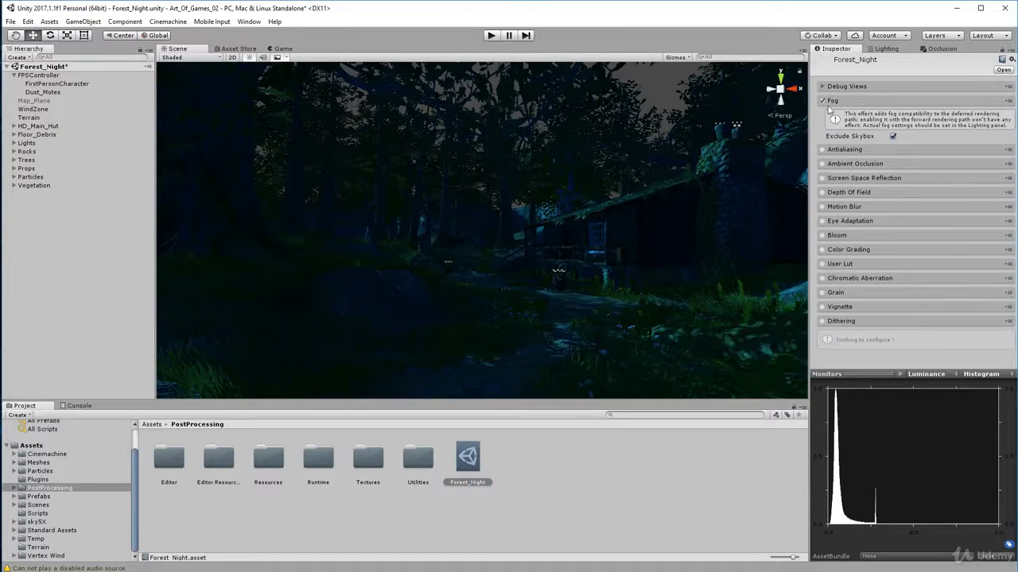
{"action": "left_click", "coordinate": [823, 102]}
{"action": "left_click", "coordinate": [823, 102]}
- Enable Fog in the scene's lighting settings and check its effect on the forest
{"action": "left_click", "coordinate": [882, 50]}
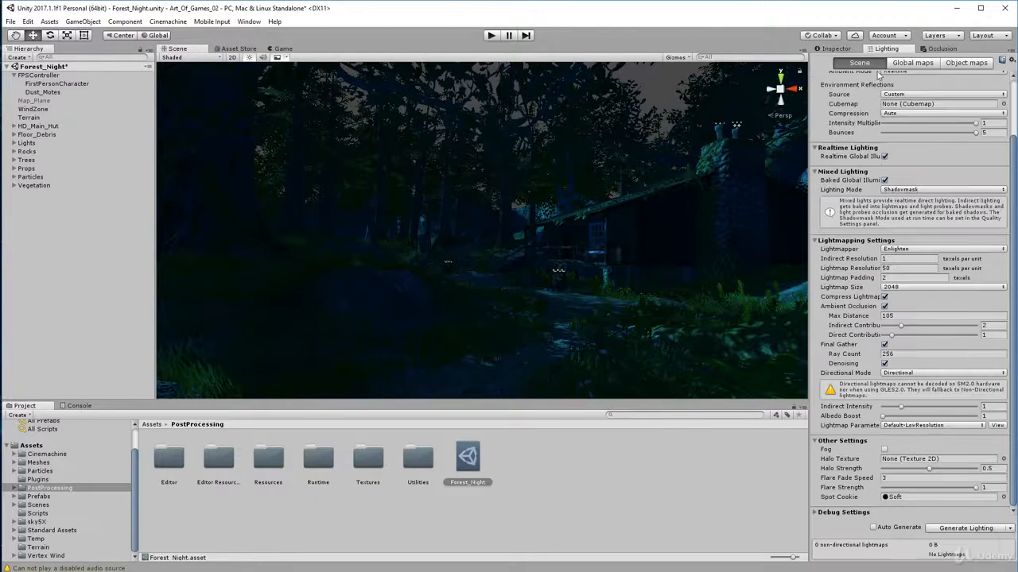
{"action": "left_click", "coordinate": [884, 450]}
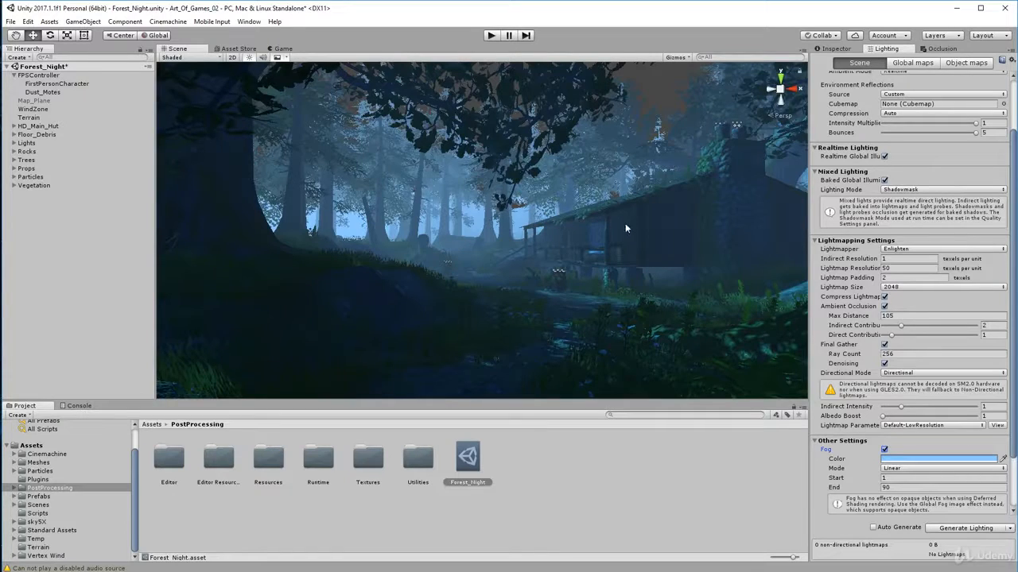
{"action": "right_click_drag", "start_coordinate": [534, 238], "coordinate": [542, 214]}
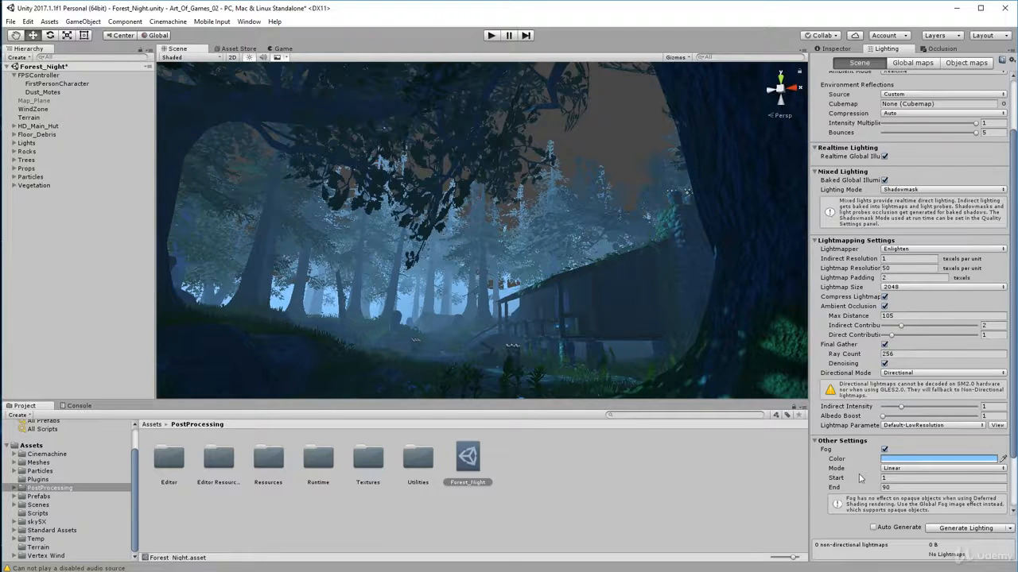
- Try the Exponential and Exponential Squared fog modes and return the mode to Linear
{"action": "left_click", "coordinate": [915, 471]}
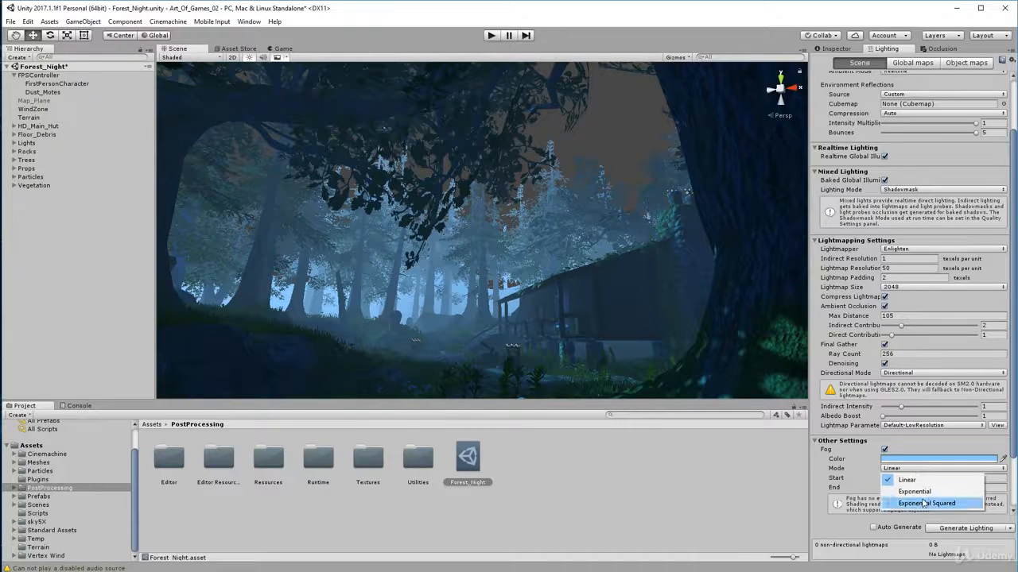
{"action": "left_click", "coordinate": [922, 492]}
{"action": "left_click", "coordinate": [924, 469]}
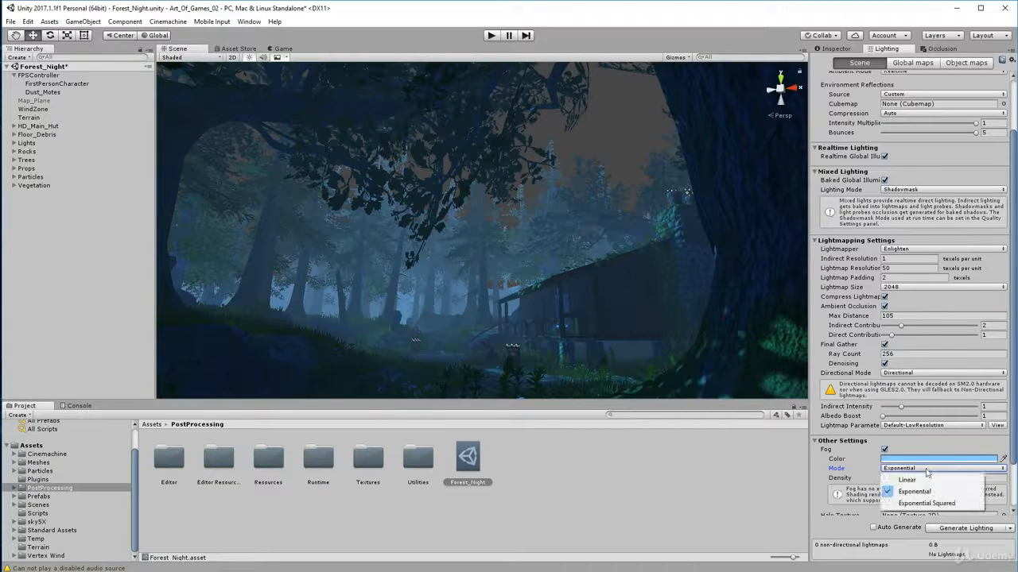
{"action": "left_click", "coordinate": [922, 503]}
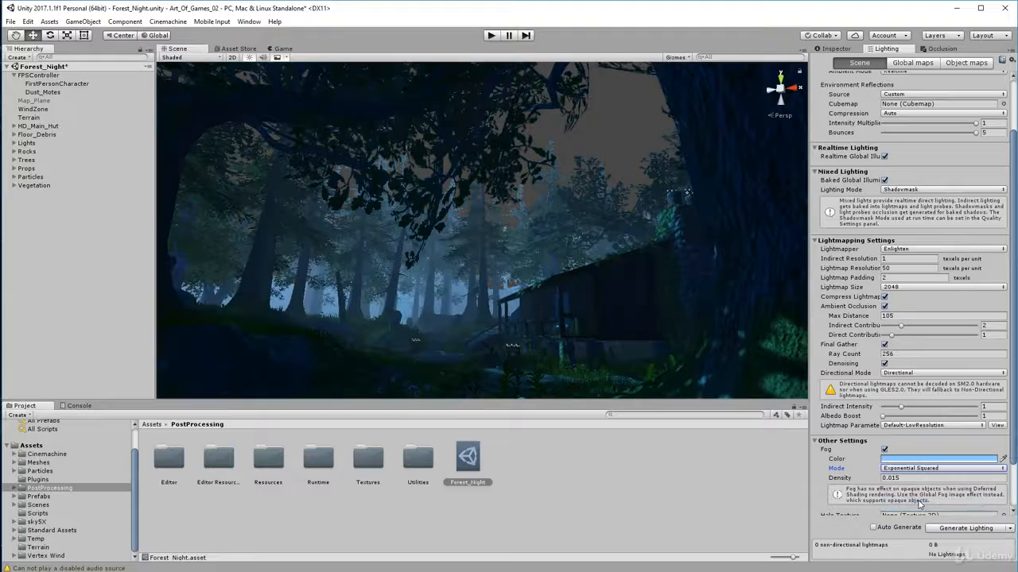
{"action": "left_click_drag", "start_coordinate": [485, 350], "coordinate": [493, 380], "text": "alt"}
{"action": "left_click", "coordinate": [901, 470]}
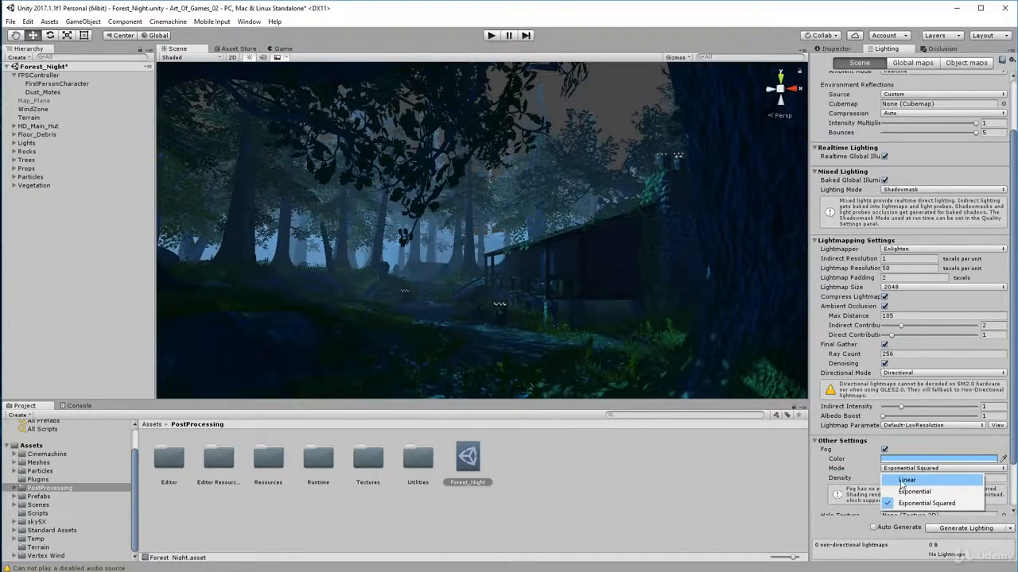
{"action": "left_click", "coordinate": [903, 480]}
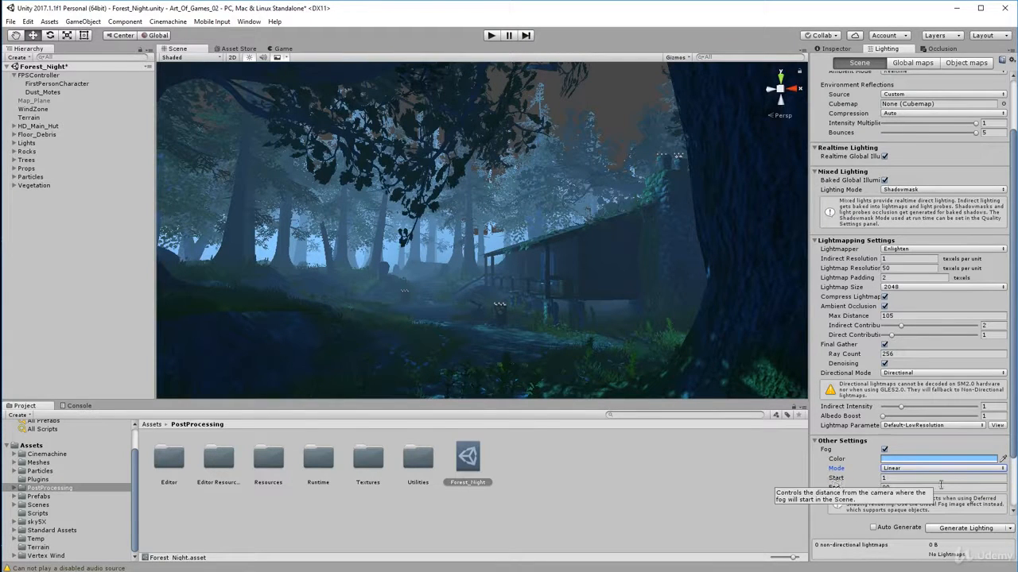
- Try a fog Start distance of 20 and inspect the area around the hut
{"action": "left_click", "coordinate": [894, 479]}
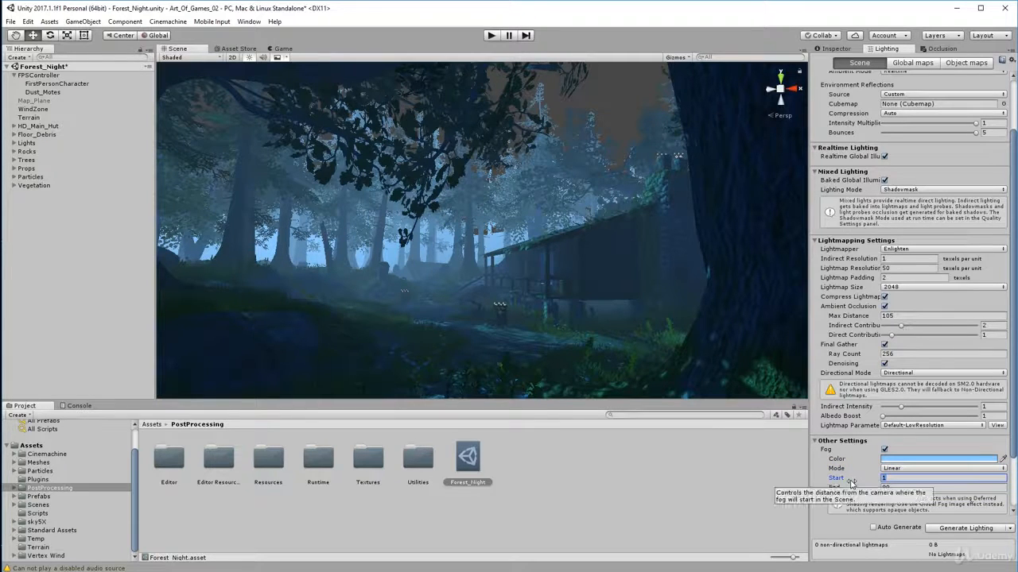
{"action": "type", "text": "20"}
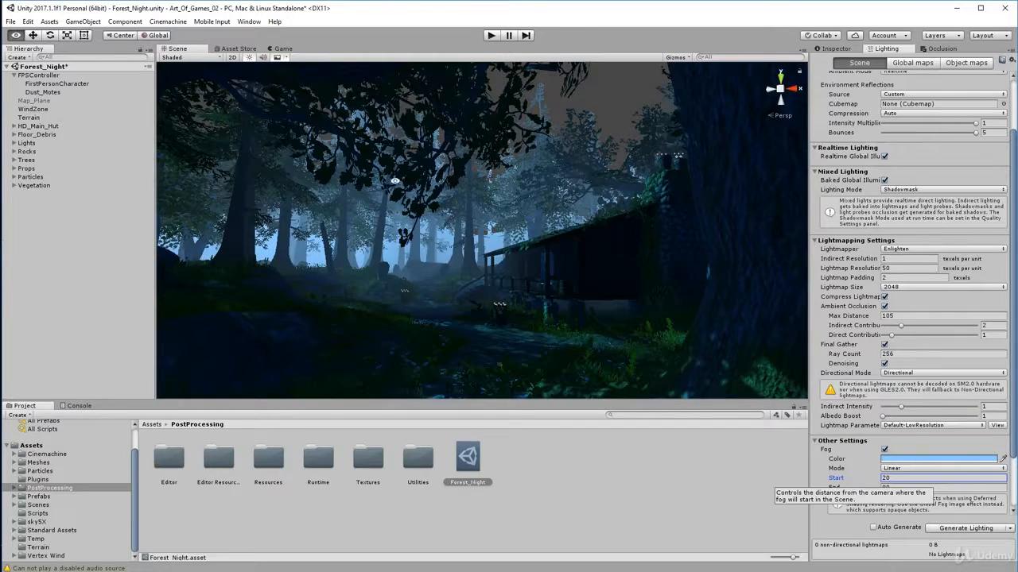
{"action": "left_click_drag", "start_coordinate": [421, 285], "coordinate": [434, 302], "text": "alt"}
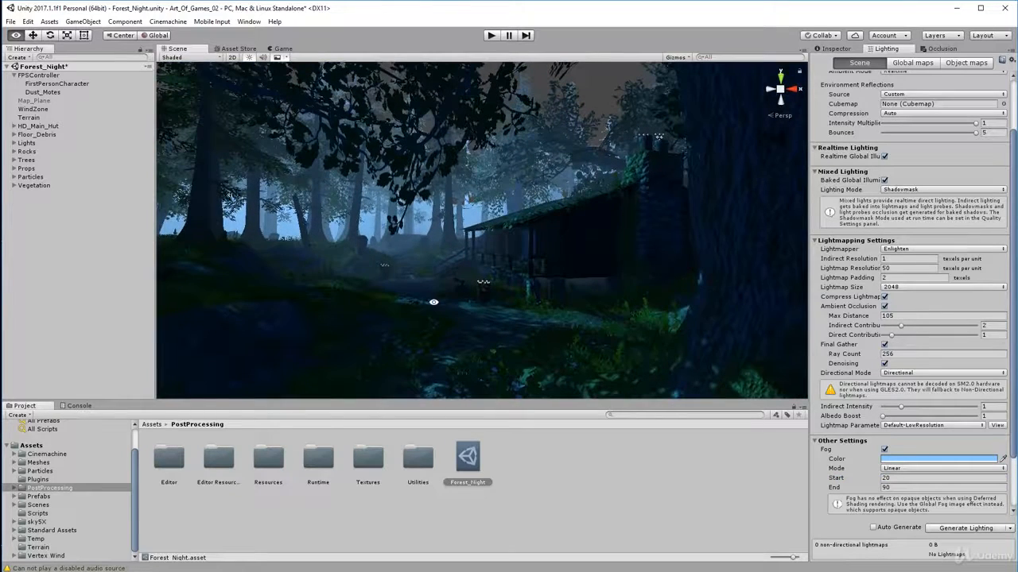
{"action": "left_click", "coordinate": [399, 272]}
- Set the linear fog's Start distance to 2, keeping the End distance at 90
{"action": "left_click", "coordinate": [839, 478]}
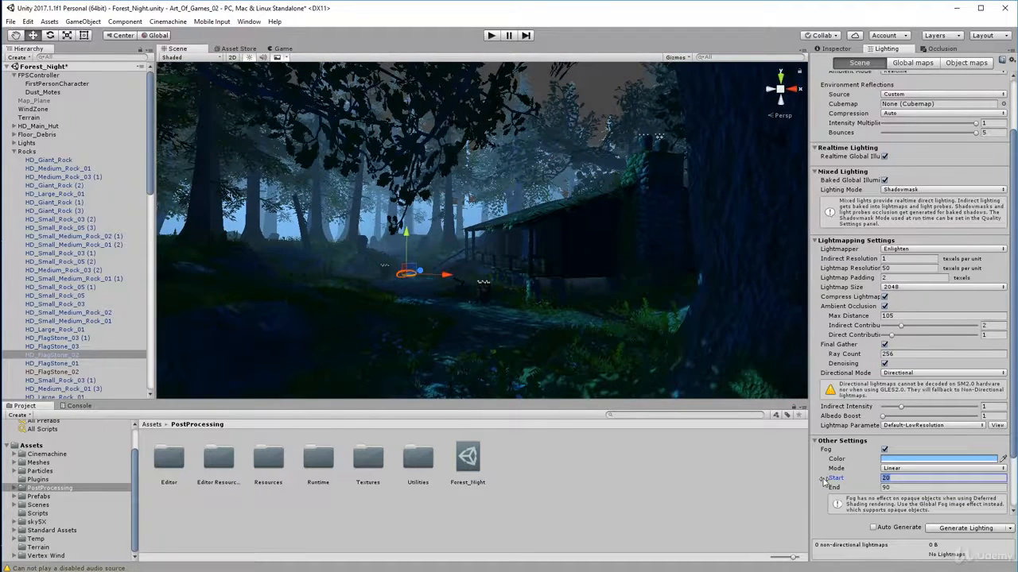
{"action": "type", "text": "2"}
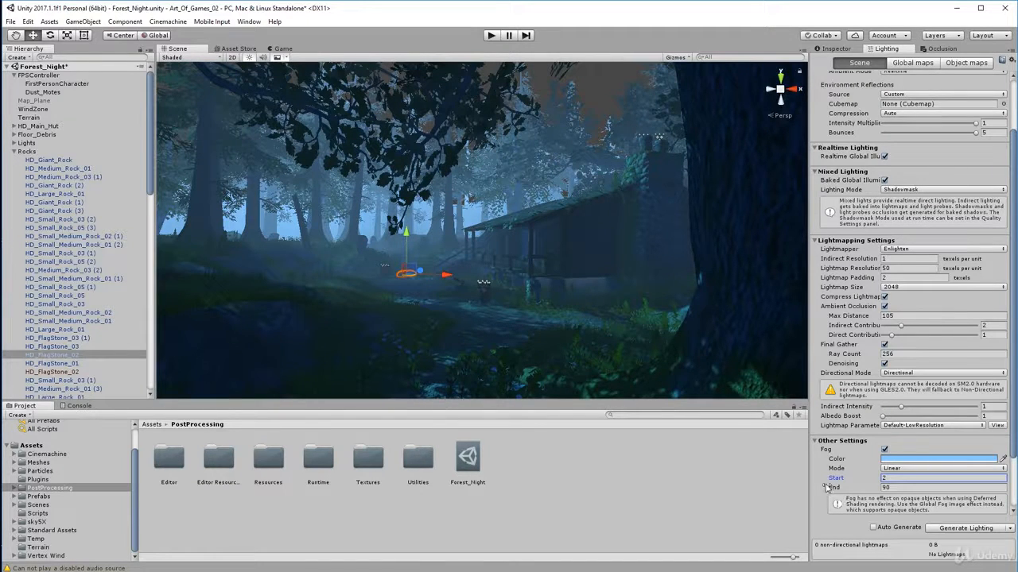
{"action": "left_click", "coordinate": [892, 488]}
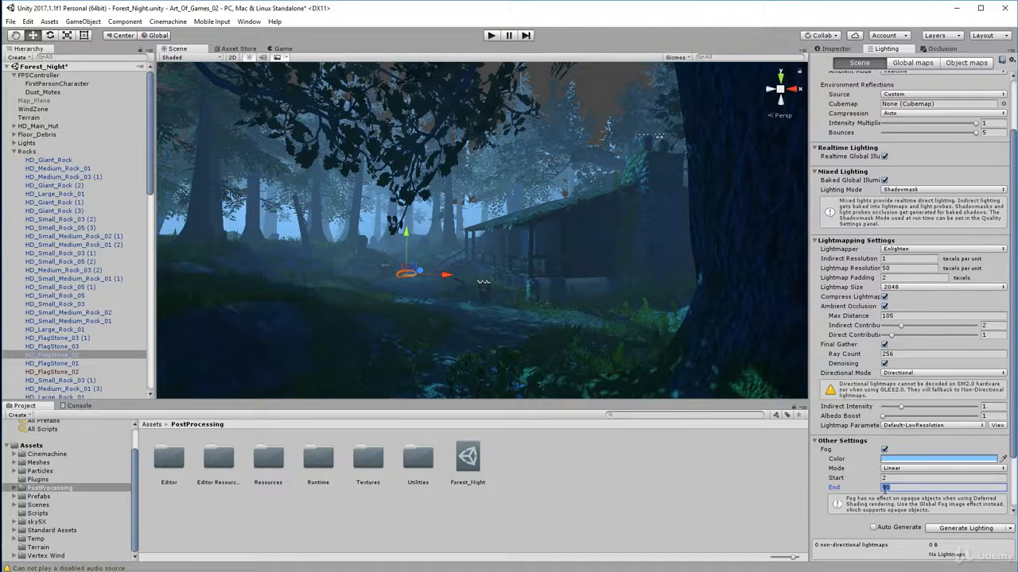
{"action": "left_click", "coordinate": [895, 487]}
- Inspect the fogged trees and sky and reopen the Forest_Night profile's effect settings
{"action": "left_click_drag", "start_coordinate": [509, 196], "coordinate": [515, 180], "text": "alt"}
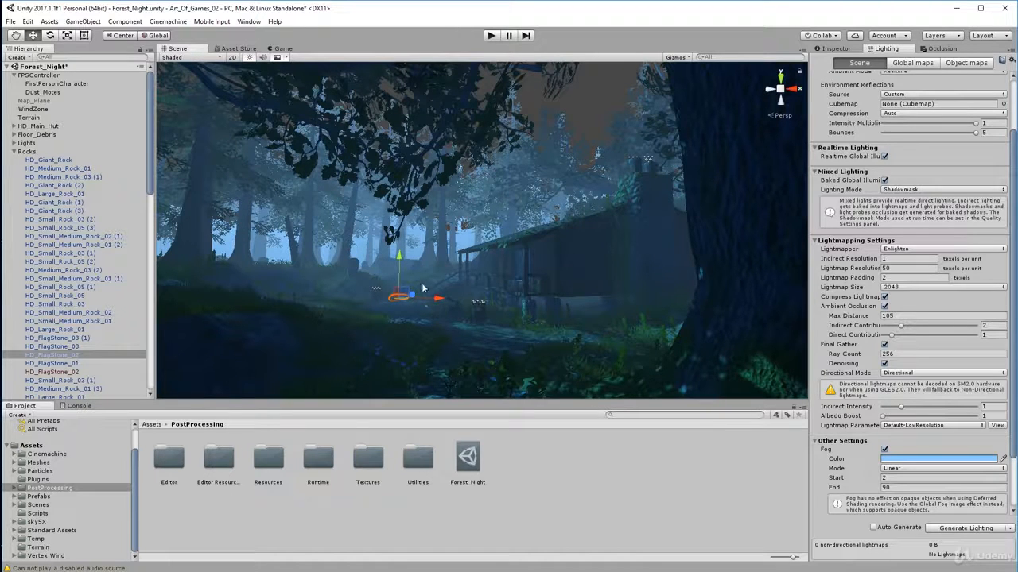
{"action": "right_click_drag", "start_coordinate": [525, 202], "coordinate": [478, 204]}
{"action": "right_click_drag", "start_coordinate": [434, 343], "coordinate": [439, 264]}
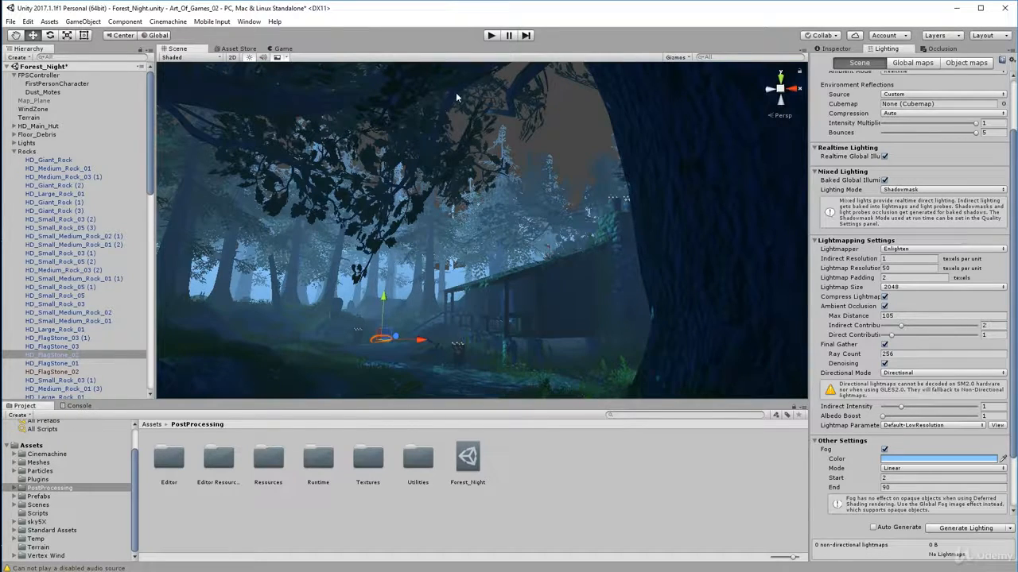
{"action": "right_click_drag", "start_coordinate": [537, 291], "coordinate": [681, 142]}
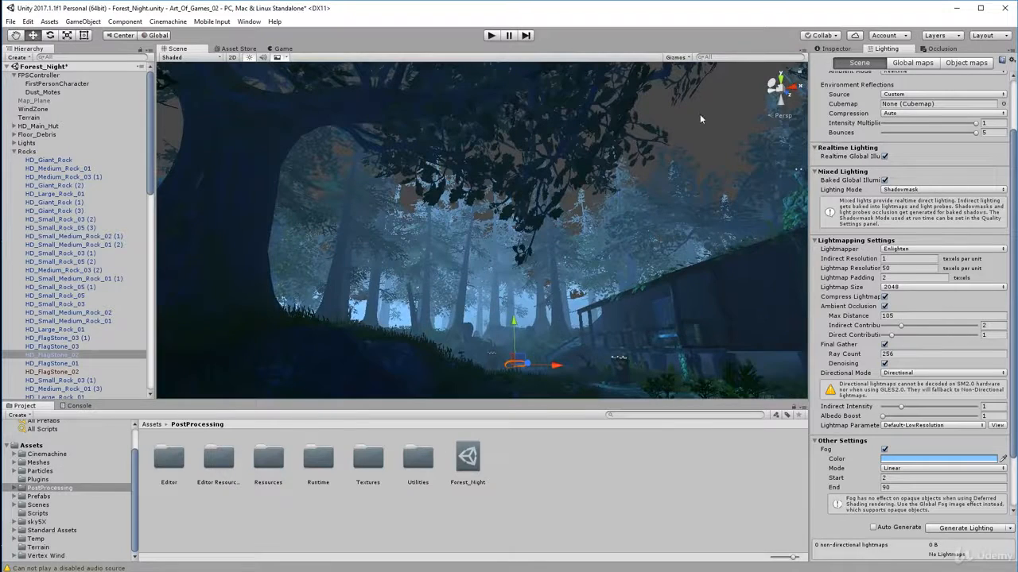
{"action": "left_click", "coordinate": [467, 456]}
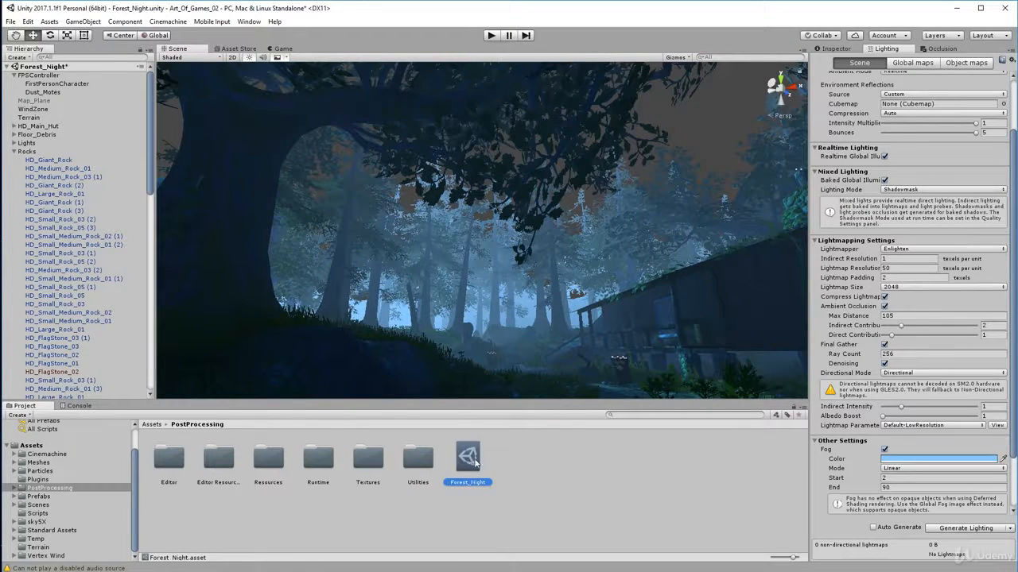
{"action": "left_click", "coordinate": [834, 49]}
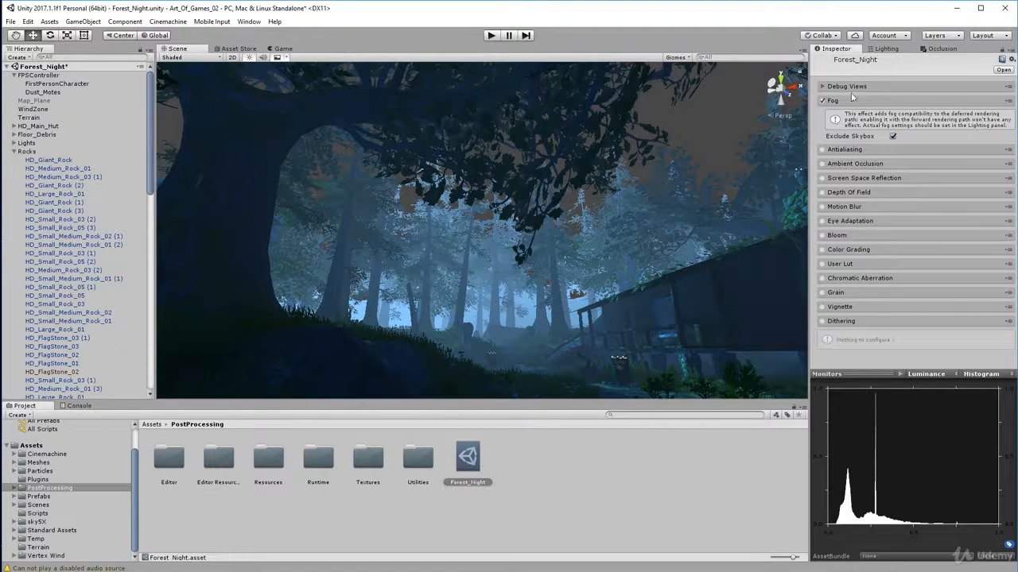
- Compare the sky with the Fog effect's Exclude Skybox option off and on, leaving it on
{"action": "left_click", "coordinate": [892, 137]}
{"action": "left_click", "coordinate": [893, 137]}
{"action": "left_click", "coordinate": [892, 137]}
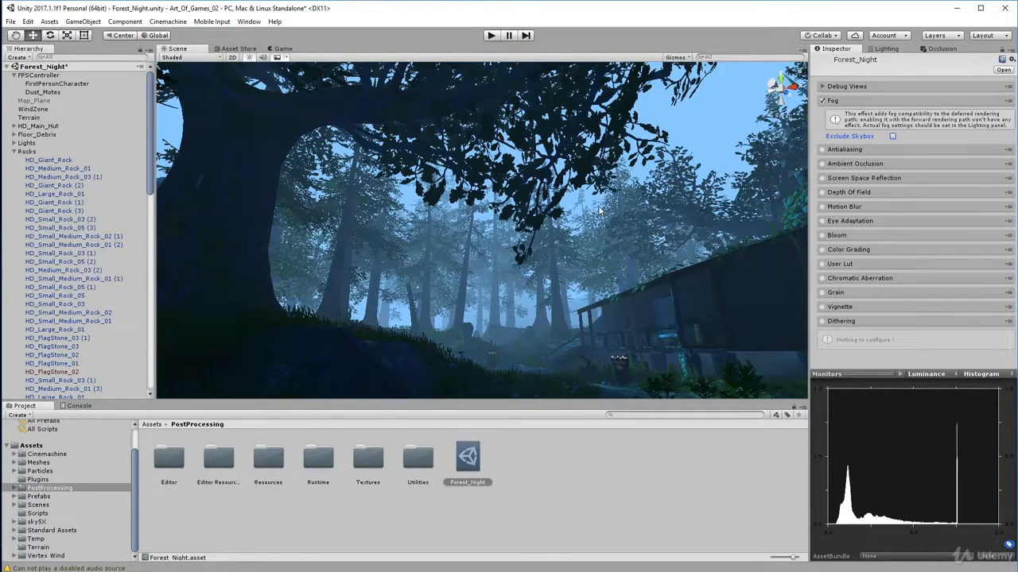
{"action": "right_click_drag", "start_coordinate": [564, 208], "coordinate": [676, 219]}
{"action": "left_click", "coordinate": [893, 137]}
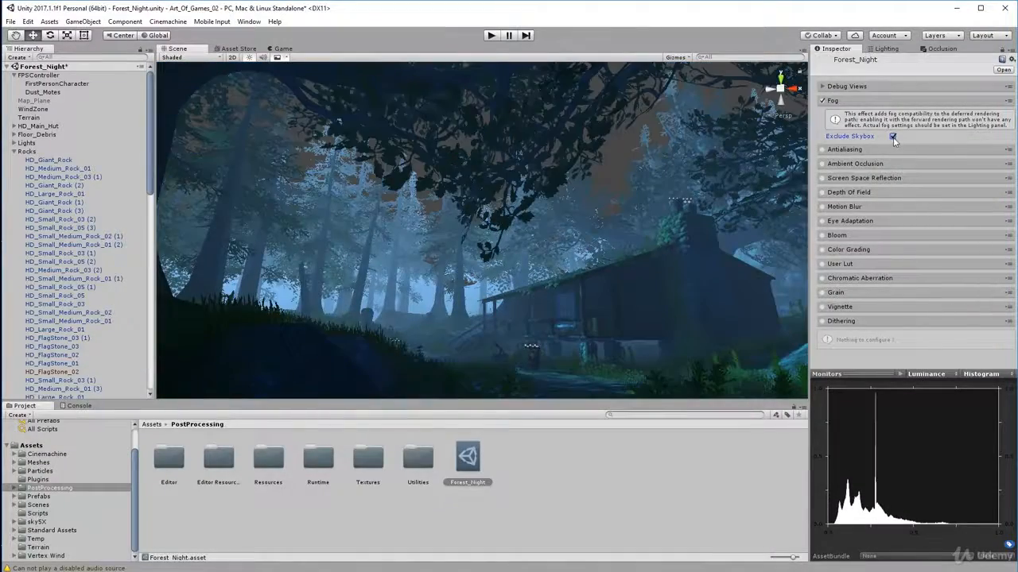
{"action": "right_click_drag", "start_coordinate": [592, 219], "coordinate": [539, 201]}
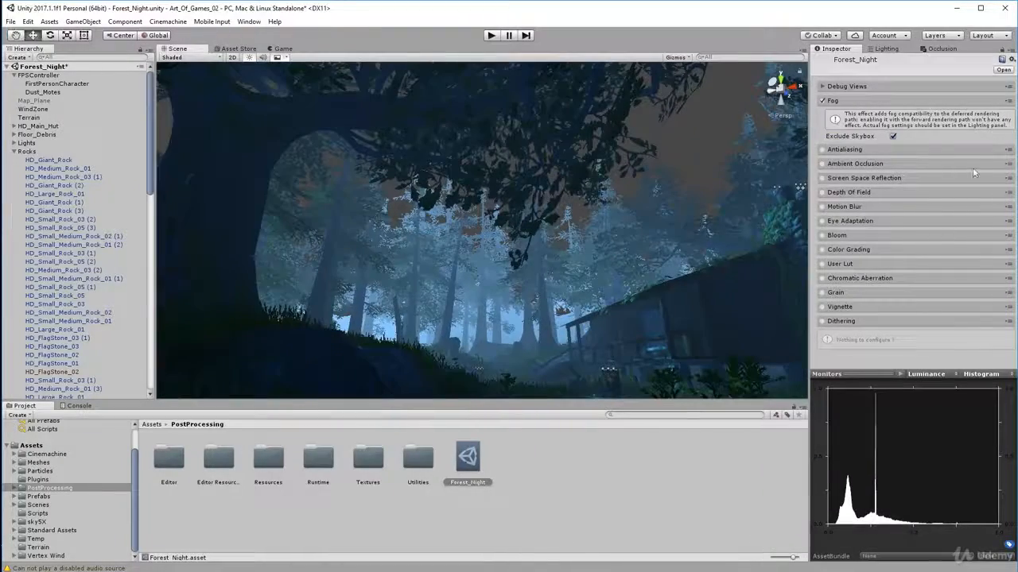
- Turn off the Fog effect's Exclude Skybox option and darken the scene's fog color to a very dark grey-blue
{"action": "left_click", "coordinate": [893, 137]}
{"action": "right_click_drag", "start_coordinate": [605, 233], "coordinate": [621, 249]}
{"action": "left_click", "coordinate": [884, 49]}
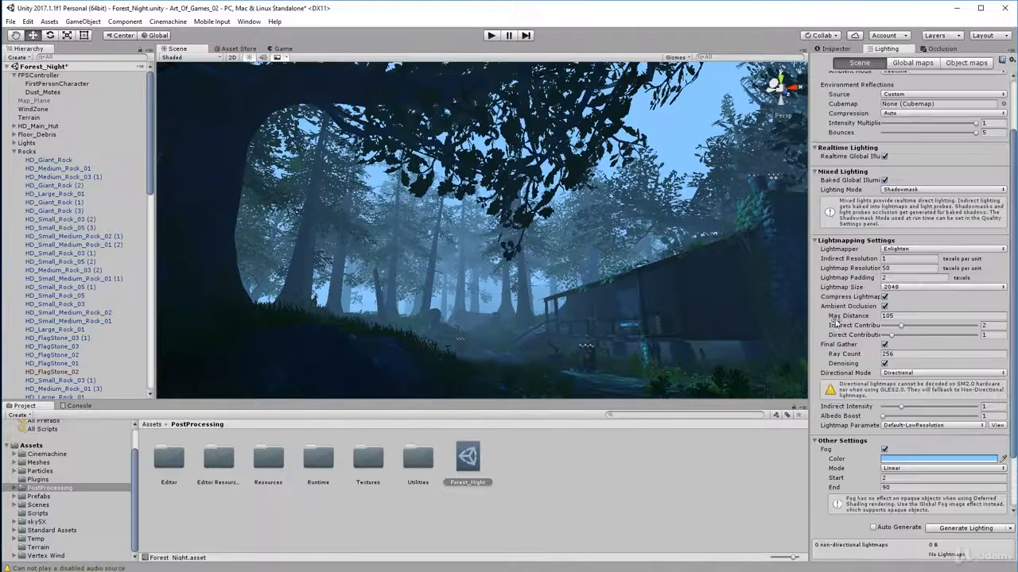
{"action": "left_click", "coordinate": [890, 460]}
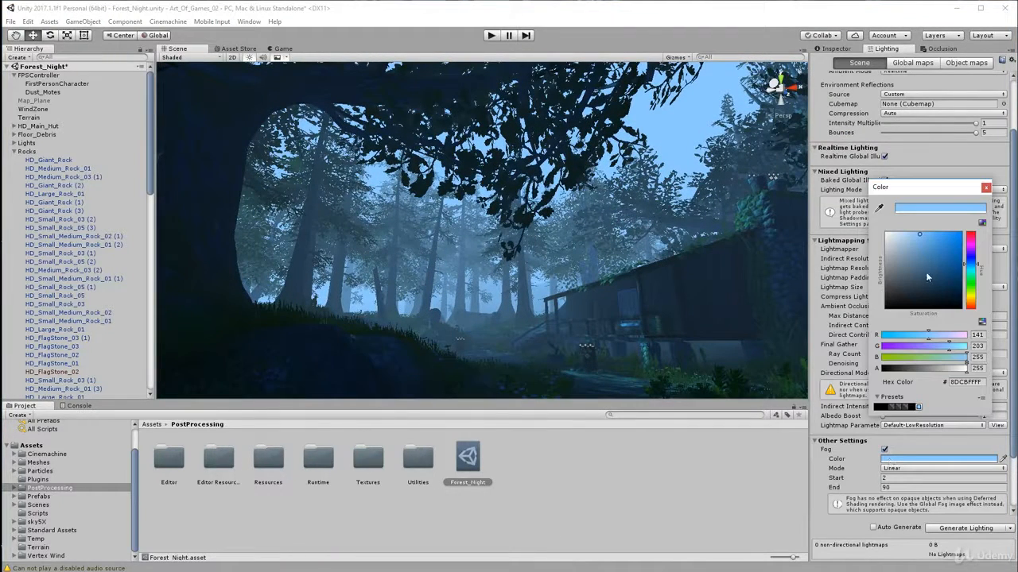
{"action": "mouse_move", "coordinate": [926, 272]}
{"action": "left_mouse_down"}
{"action": "mouse_move", "coordinate": [951, 271]}
{"action": "mouse_move", "coordinate": [892, 282]}
{"action": "mouse_move", "coordinate": [892, 293]}
{"action": "mouse_move", "coordinate": [932, 296]}
{"action": "mouse_move", "coordinate": [920, 288]}
{"action": "left_mouse_up"}
{"action": "left_click", "coordinate": [529, 299]}
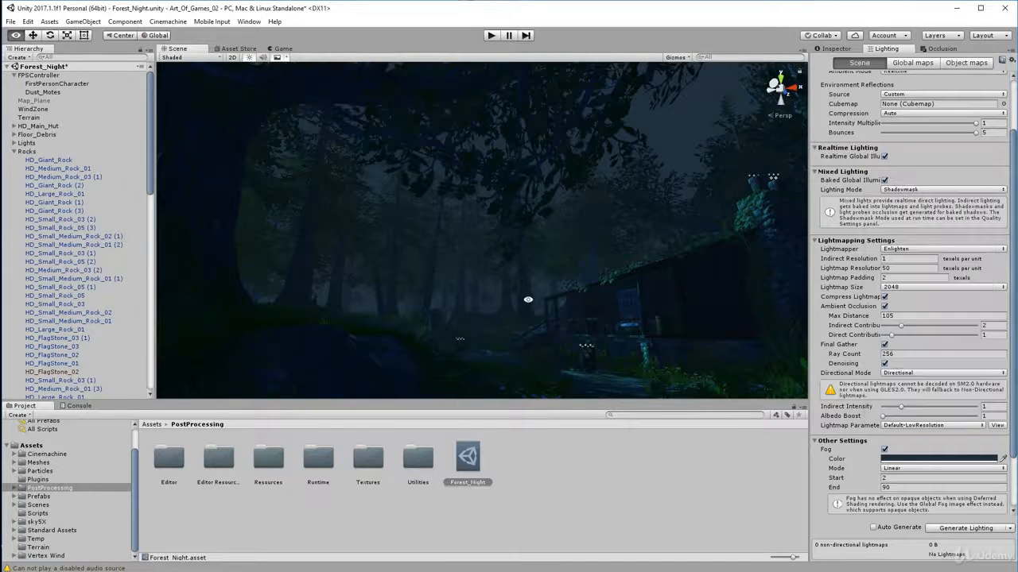
{"action": "right_click_drag", "start_coordinate": [523, 295], "coordinate": [568, 298]}
- Set the linear fog's Start distance to 0, try an End distance of 70, and reduce it to 42.89
{"action": "left_click", "coordinate": [888, 478]}
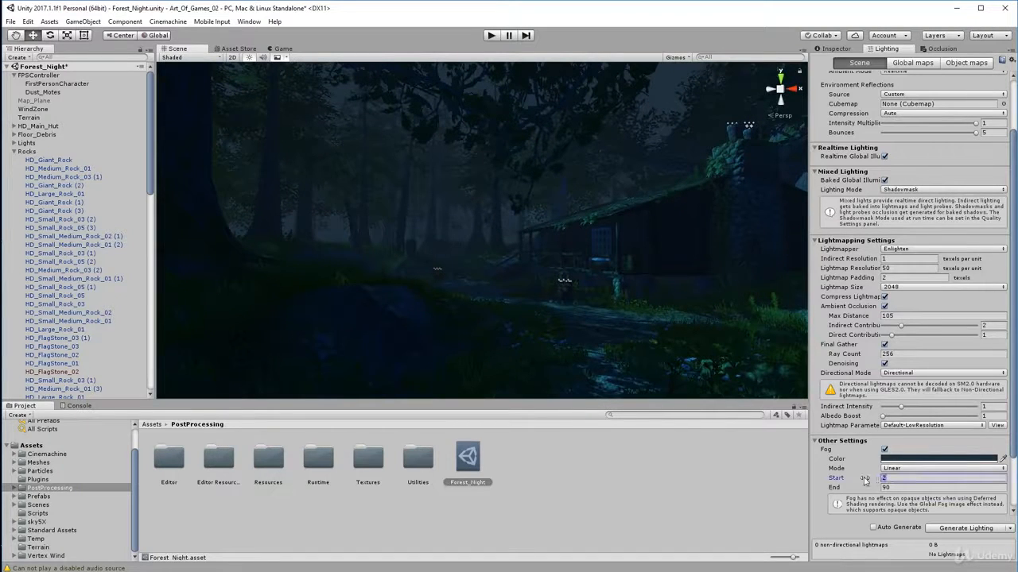
{"action": "type", "text": "0"}
{"action": "left_click", "coordinate": [893, 487]}
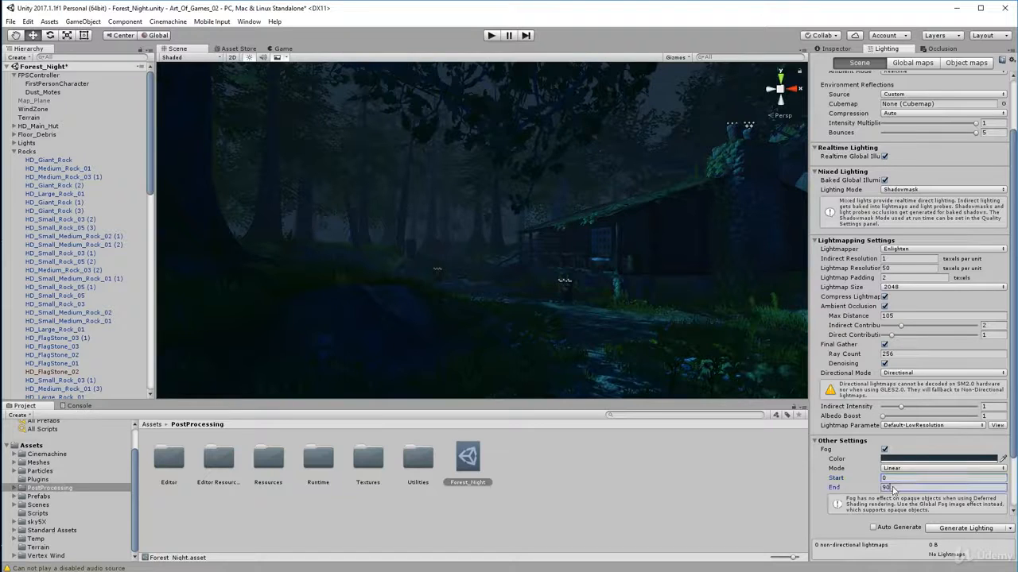
{"action": "type", "text": "70"}
{"action": "left_click_drag", "start_coordinate": [847, 487], "coordinate": [376, 438]}
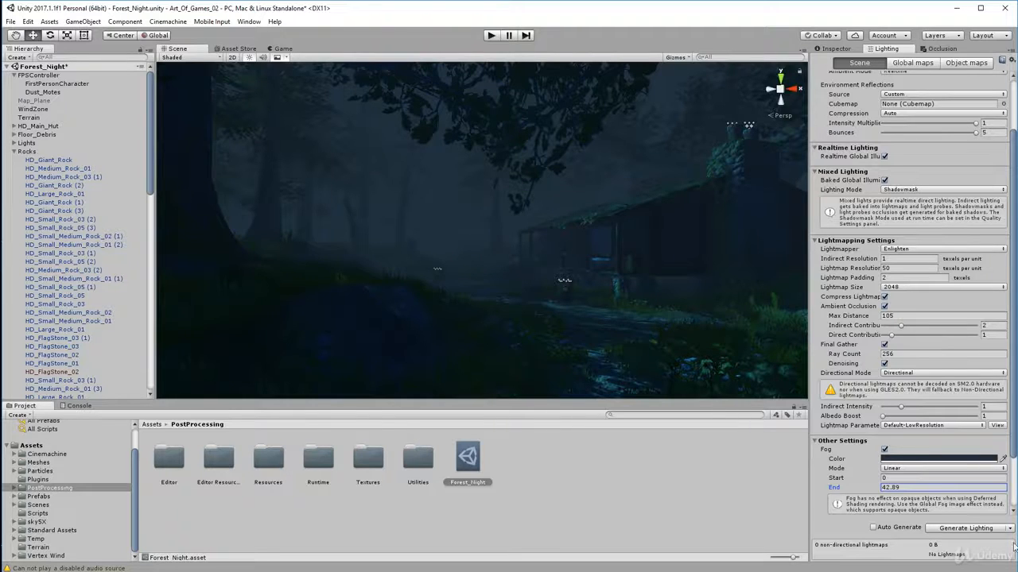
- Inspect the fog around the hut and try an End distance of 50
{"action": "right_click_drag", "start_coordinate": [474, 362], "coordinate": [511, 362]}
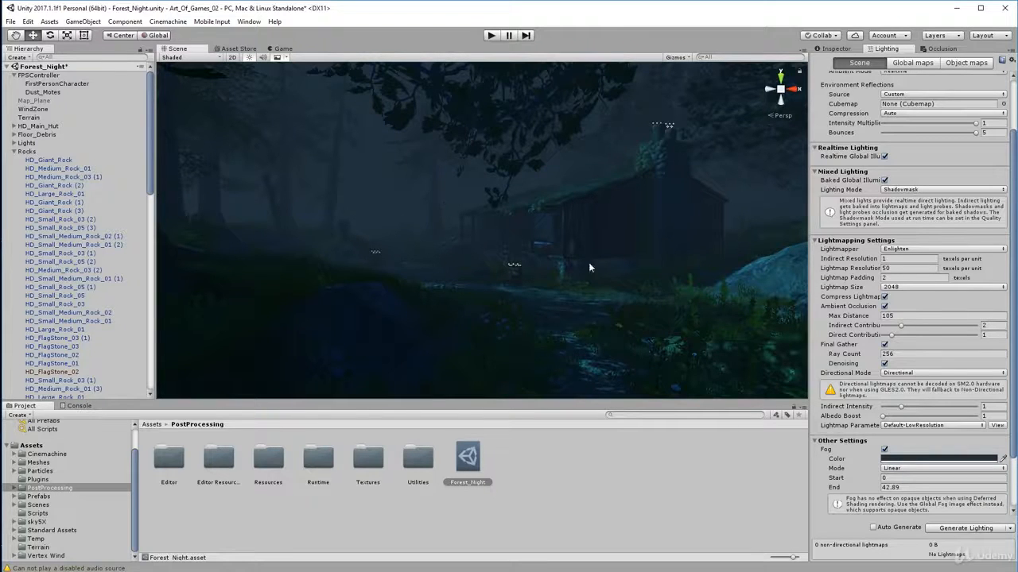
{"action": "right_click_drag", "start_coordinate": [450, 231], "coordinate": [457, 284]}
{"action": "right_click_drag", "start_coordinate": [483, 247], "coordinate": [439, 234]}
{"action": "right_click_drag", "start_coordinate": [503, 372], "coordinate": [466, 306]}
{"action": "right_click_drag", "start_coordinate": [393, 344], "coordinate": [543, 236]}
{"action": "right_click_drag", "start_coordinate": [435, 232], "coordinate": [322, 225]}
{"action": "right_click_drag", "start_coordinate": [506, 271], "coordinate": [524, 297]}
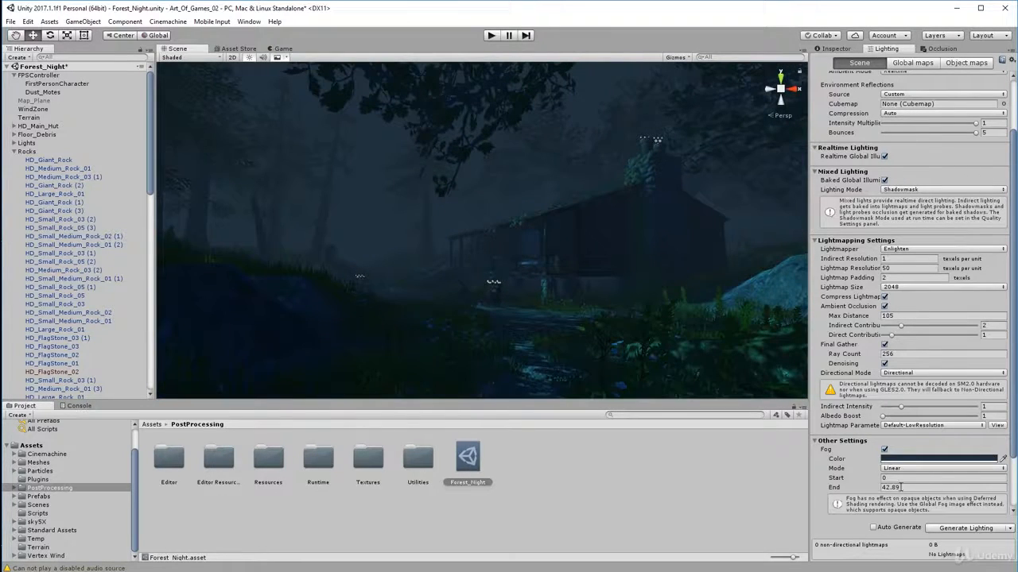
{"action": "type", "text": "50"}
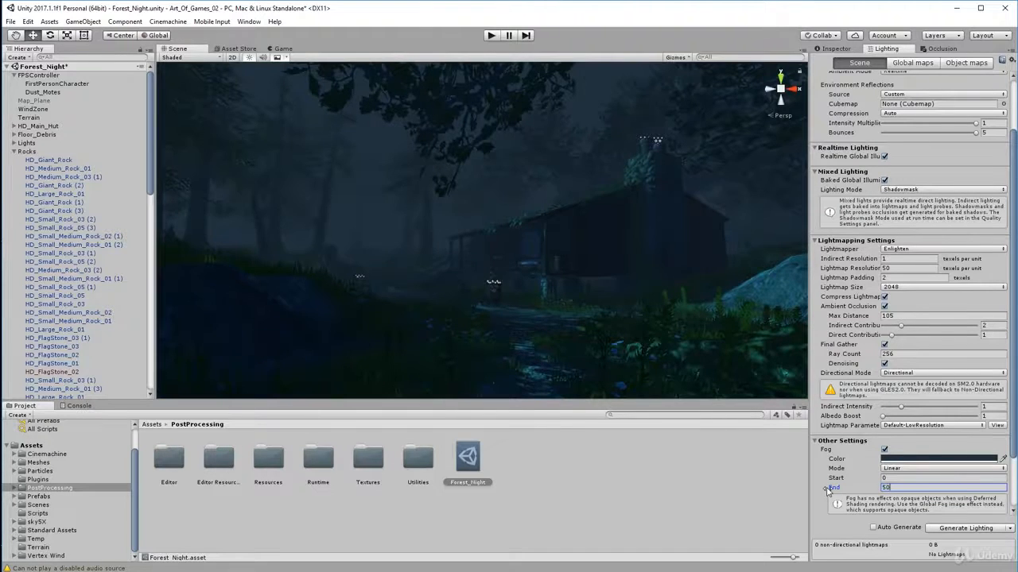
- Play-test the scene, walking the forest path towards the hut to examine the fog, trees and sky, and stop playback
{"action": "left_click", "coordinate": [493, 35]}
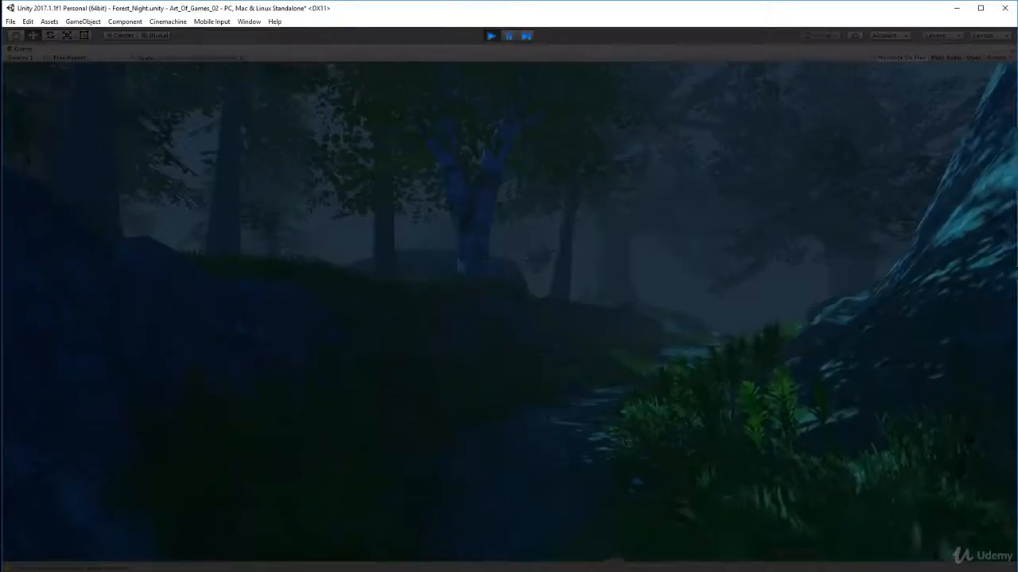
{"action": "key", "text": "w"}
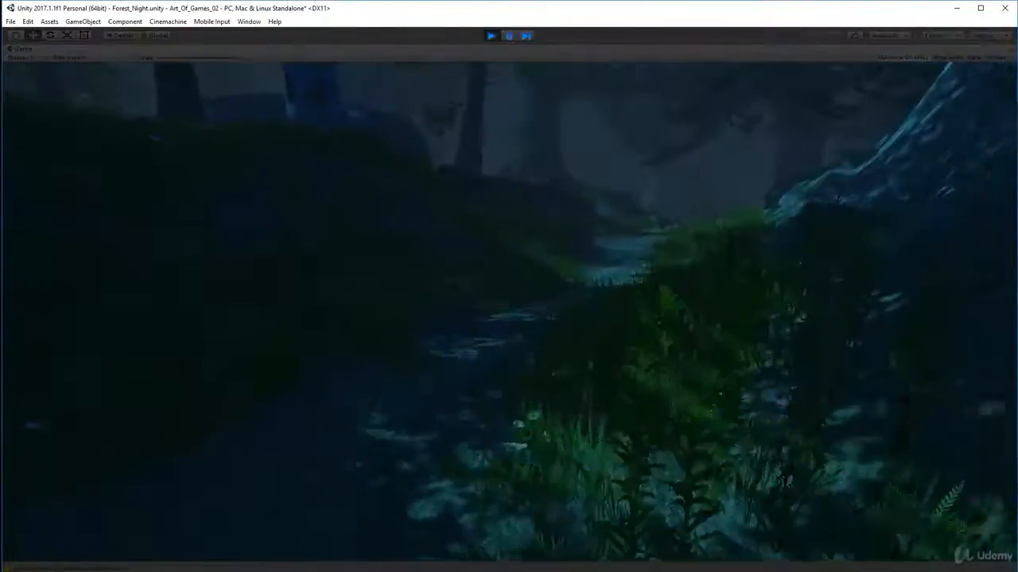
{"action": "key", "text": "w"}
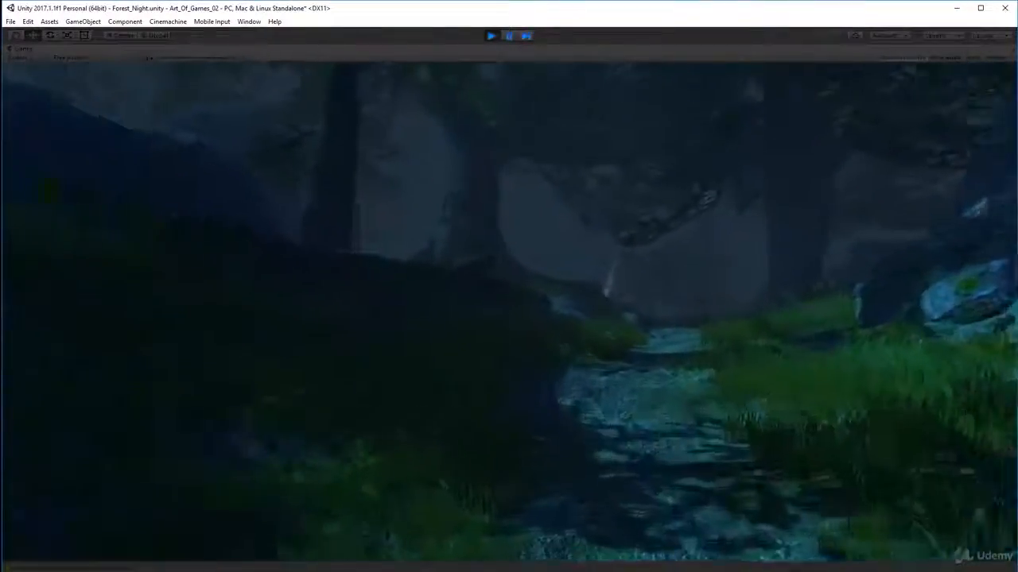
{"action": "key", "text": "w"}
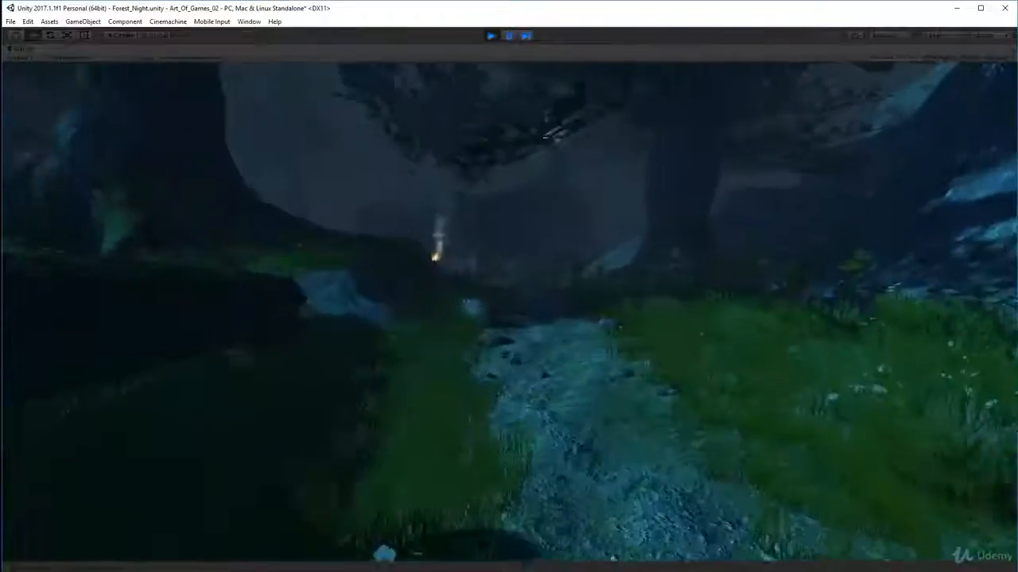
{"action": "key", "text": "d"}
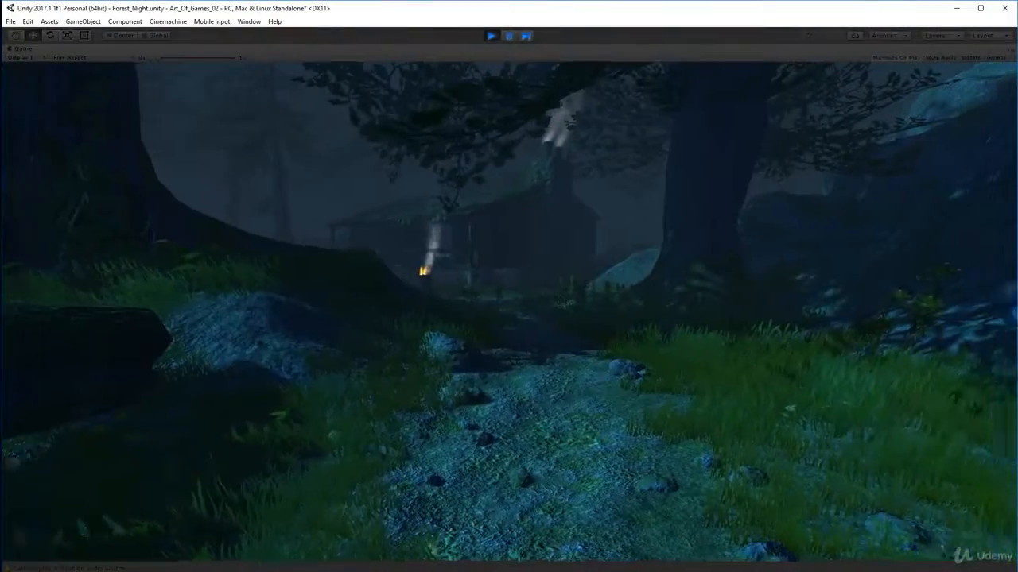
{"action": "key", "text": "w"}
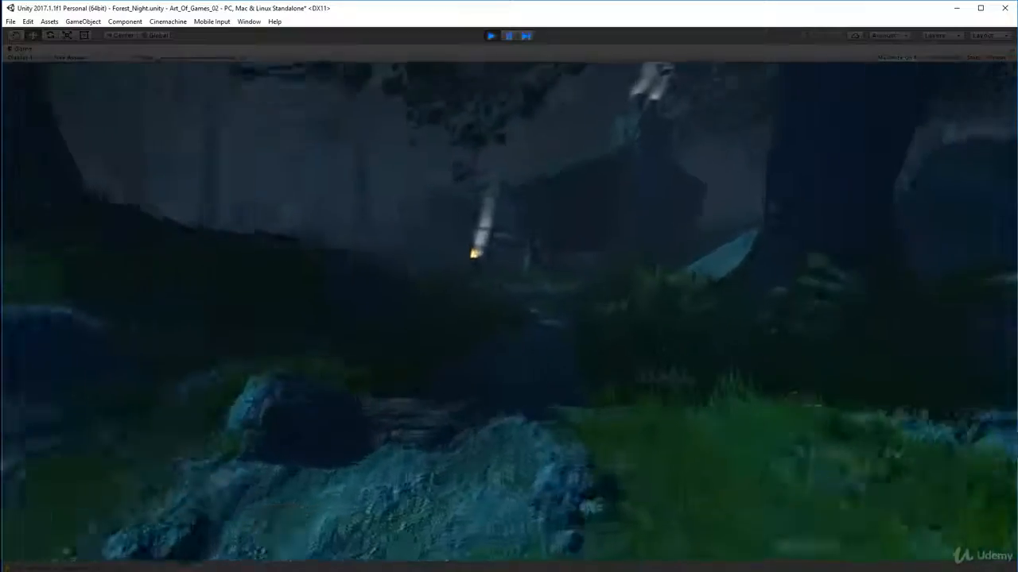
{"action": "key", "text": "w"}
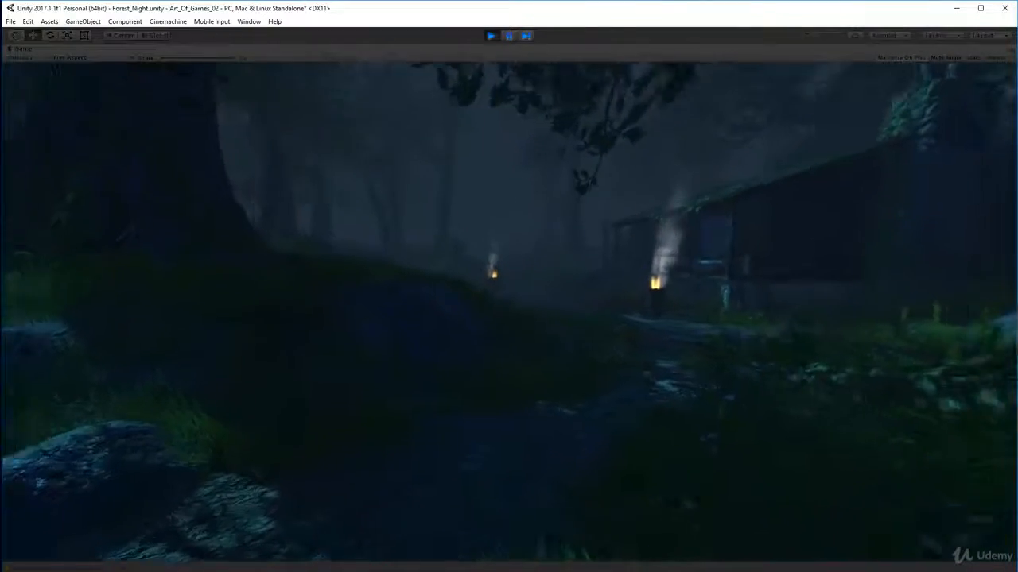
{"action": "key", "text": "d"}
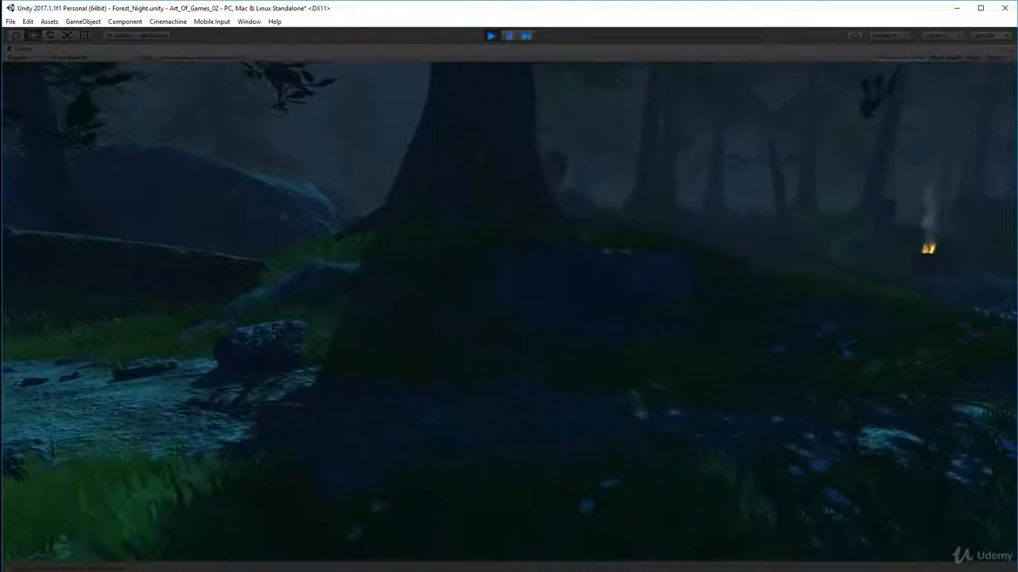
{"action": "key", "text": "w"}
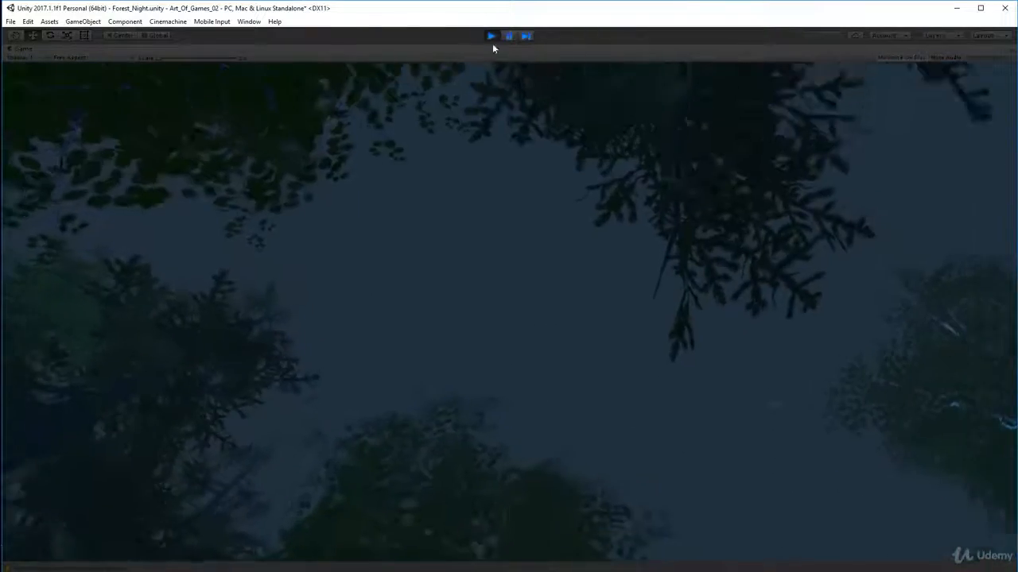
{"action": "left_click", "coordinate": [490, 36]}
- Set the linear fog's End distance to 60 and inspect the fogged trees along the forest path
{"action": "right_click_drag", "start_coordinate": [509, 271], "coordinate": [515, 298]}
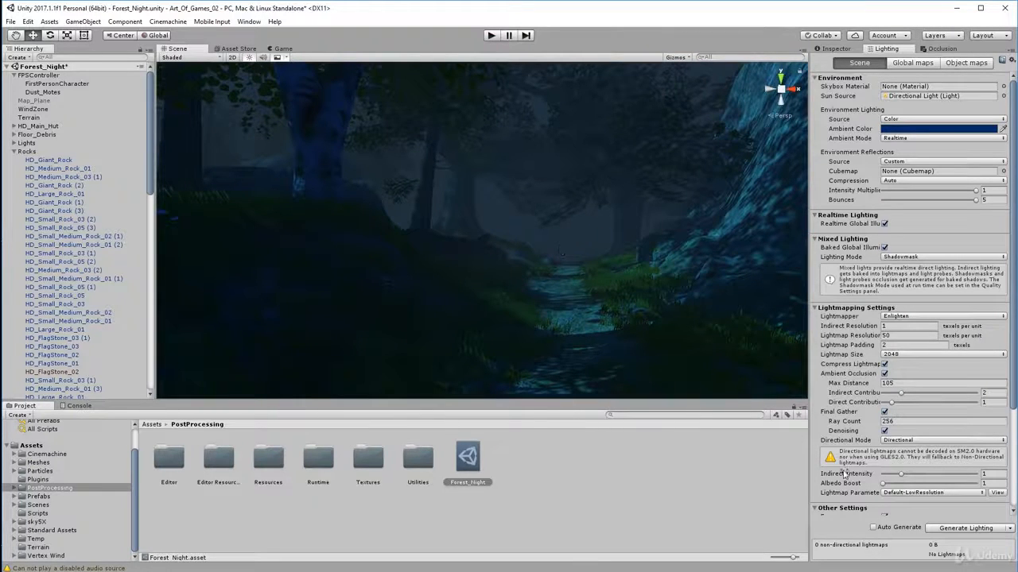
{"action": "scroll", "coordinate": [865, 458], "scroll_direction": "down", "scroll_amount": 4}
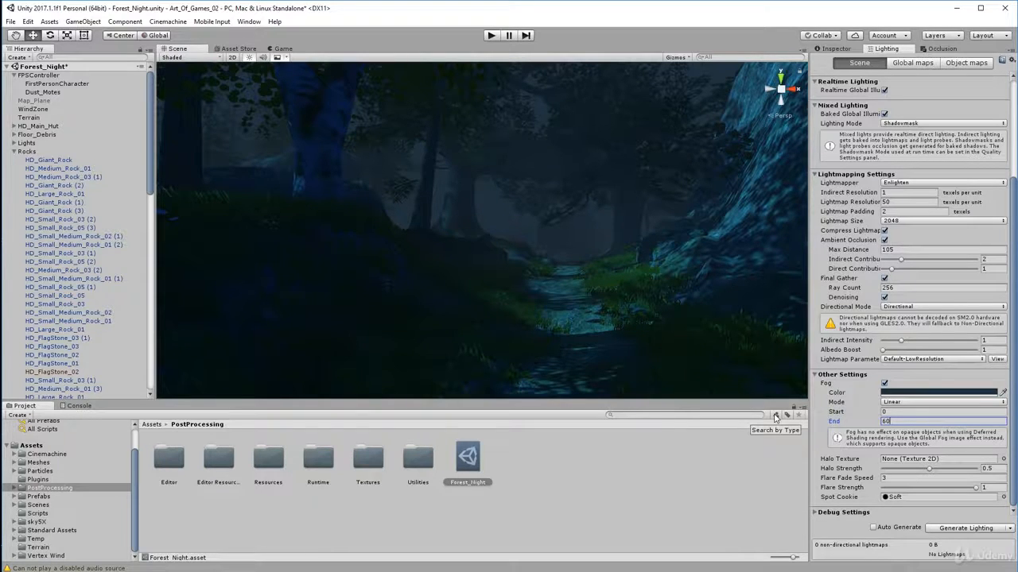
{"action": "right_click_drag", "start_coordinate": [533, 253], "coordinate": [551, 330]}
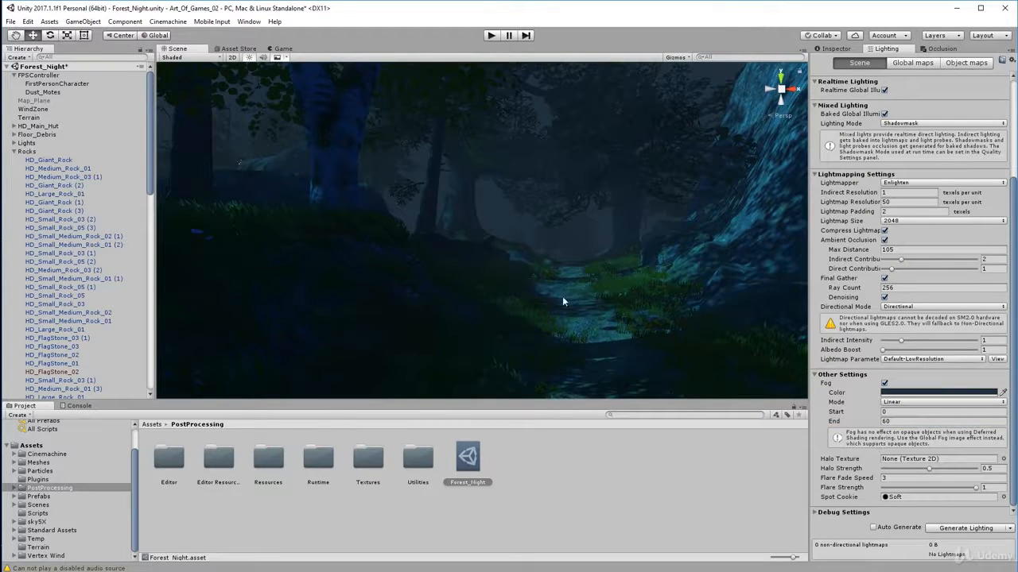
{"action": "scroll", "coordinate": [605, 281], "scroll_direction": "up", "scroll_amount": 2}
{"action": "middle_click_drag", "start_coordinate": [620, 271], "coordinate": [602, 256]}
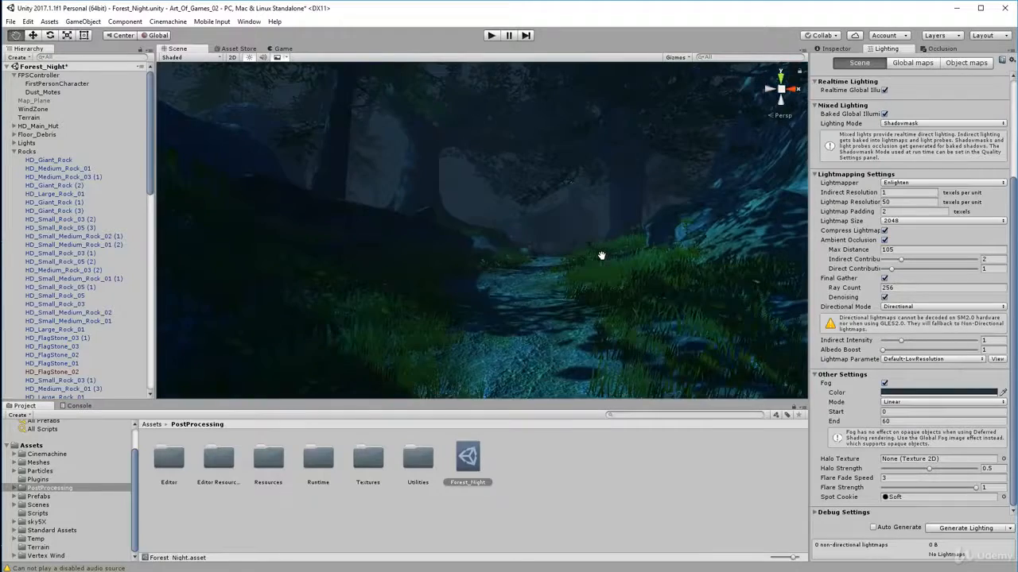
{"action": "scroll", "coordinate": [609, 256], "scroll_direction": "up", "scroll_amount": 2}
{"action": "scroll", "coordinate": [552, 231], "scroll_direction": "up", "scroll_amount": 5}
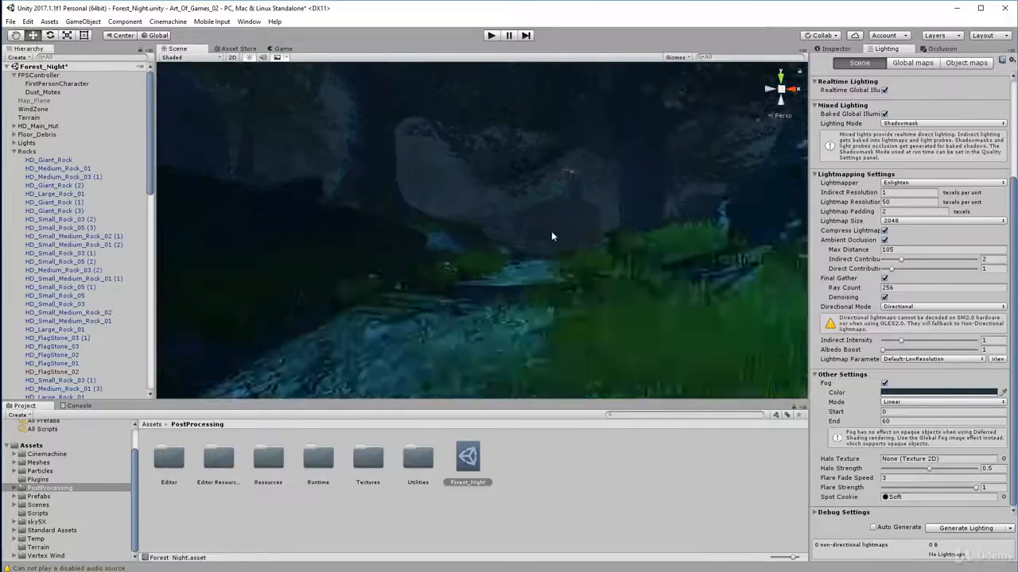
{"action": "scroll", "coordinate": [501, 295], "scroll_direction": "up", "scroll_amount": 5}
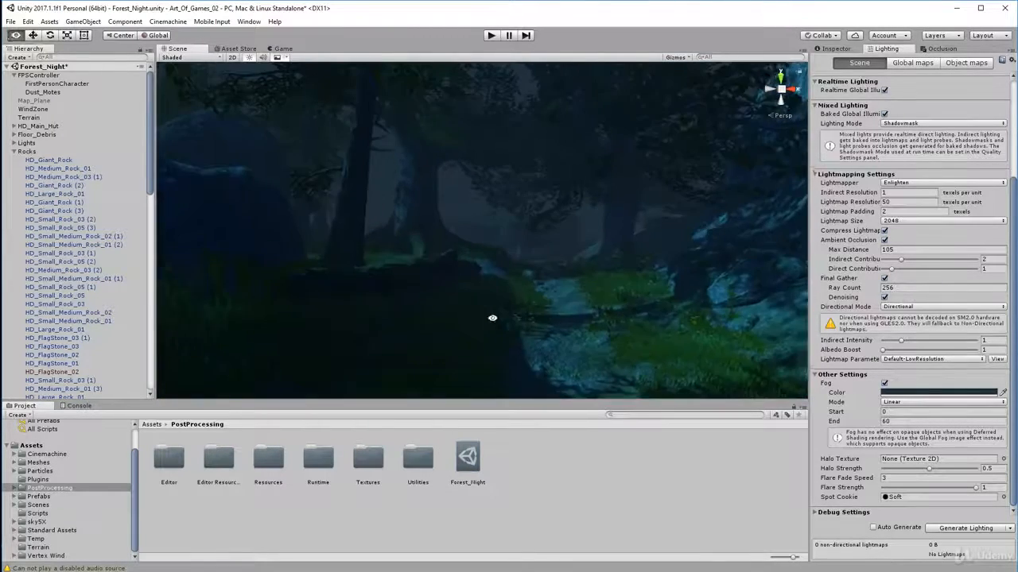